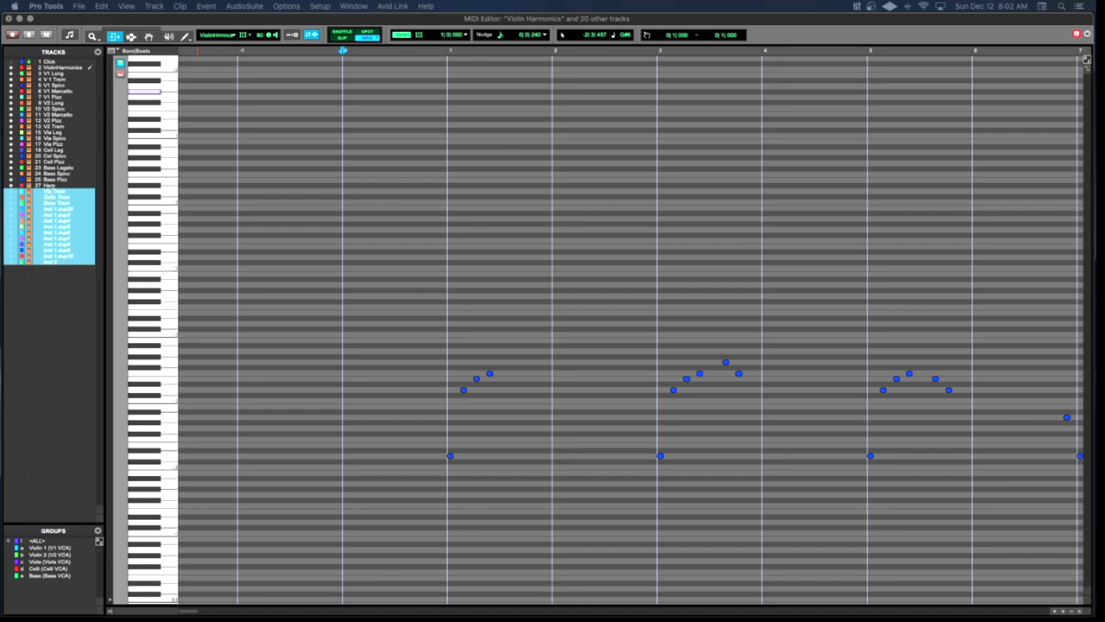
Deselect the highlighted entries in the MIDI Editor's track list and play the arrangement from the start
{"action": "left_click", "coordinate": [57, 198]}
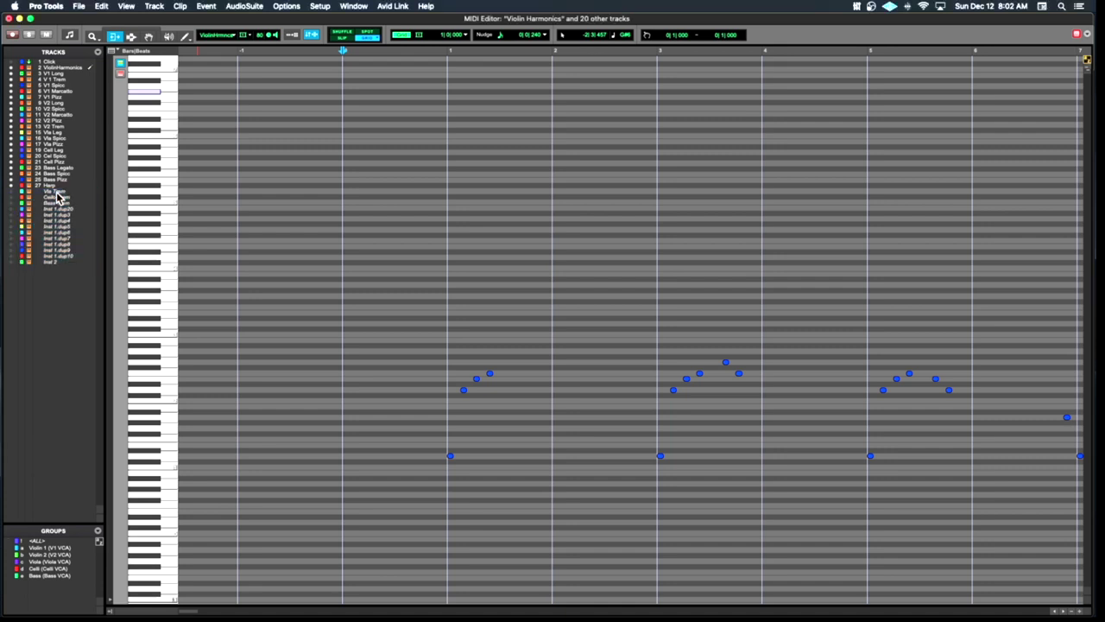
{"action": "key", "text": "space"}
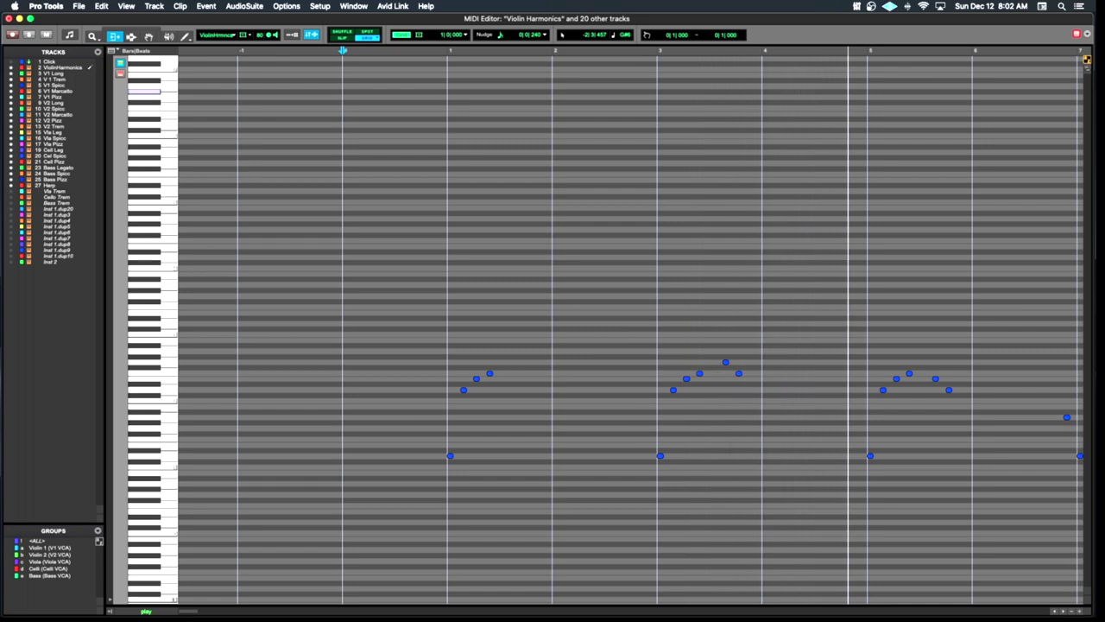
{"action": "key", "text": "super+Tab"}
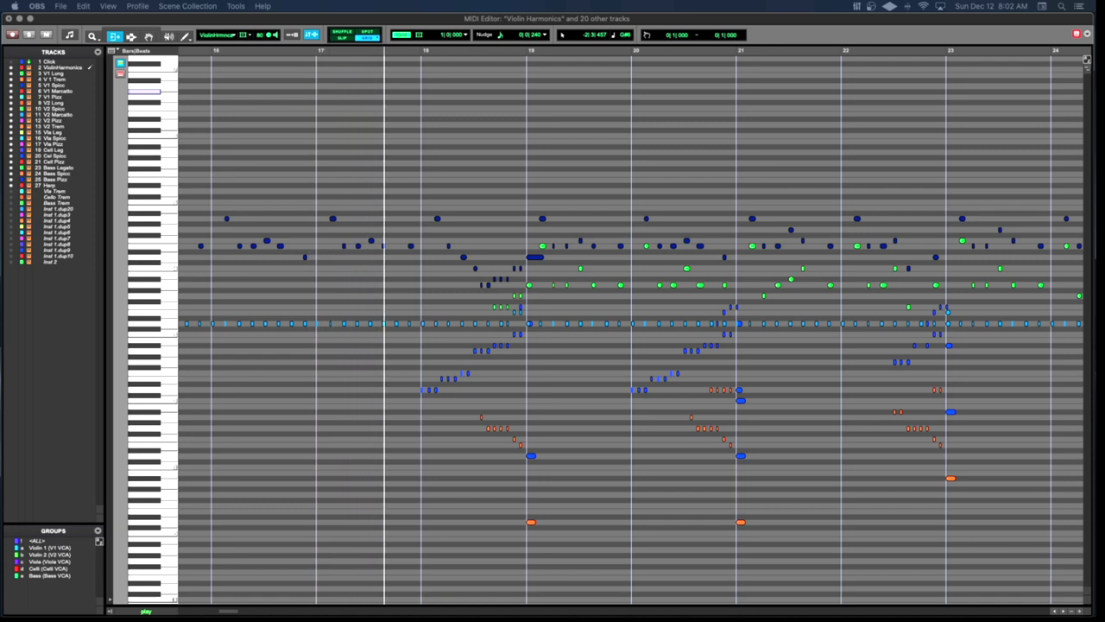
{"action": "left_click", "coordinate": [293, 17]}
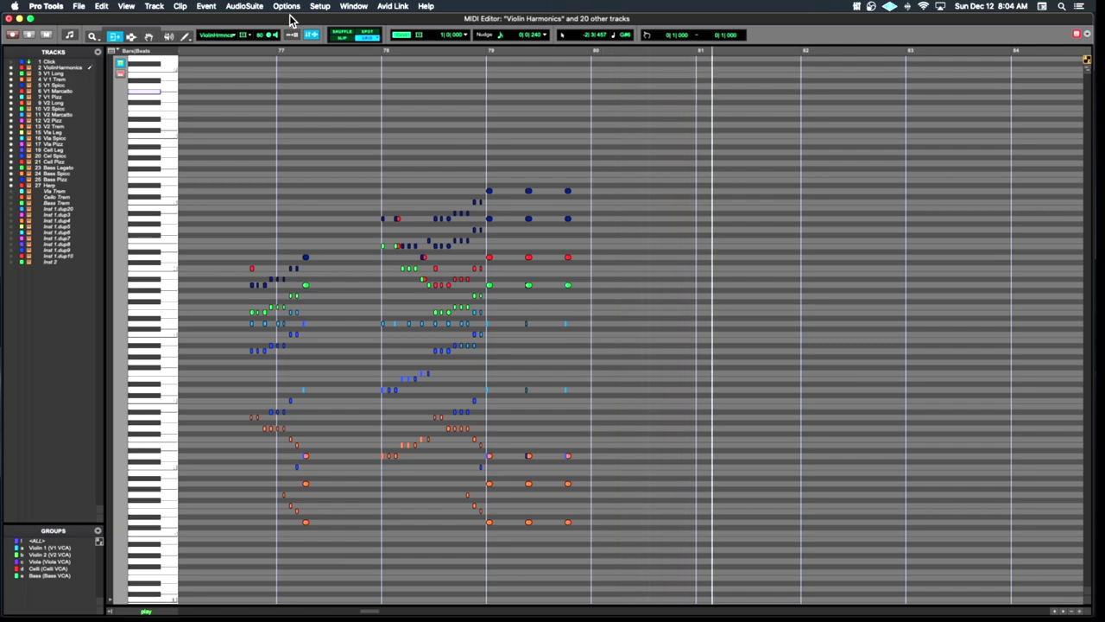
Close the separate MIDI Editor window and open the first Cel Spicc clip for note editing beneath the arrangement
{"action": "left_click", "coordinate": [19, 18]}
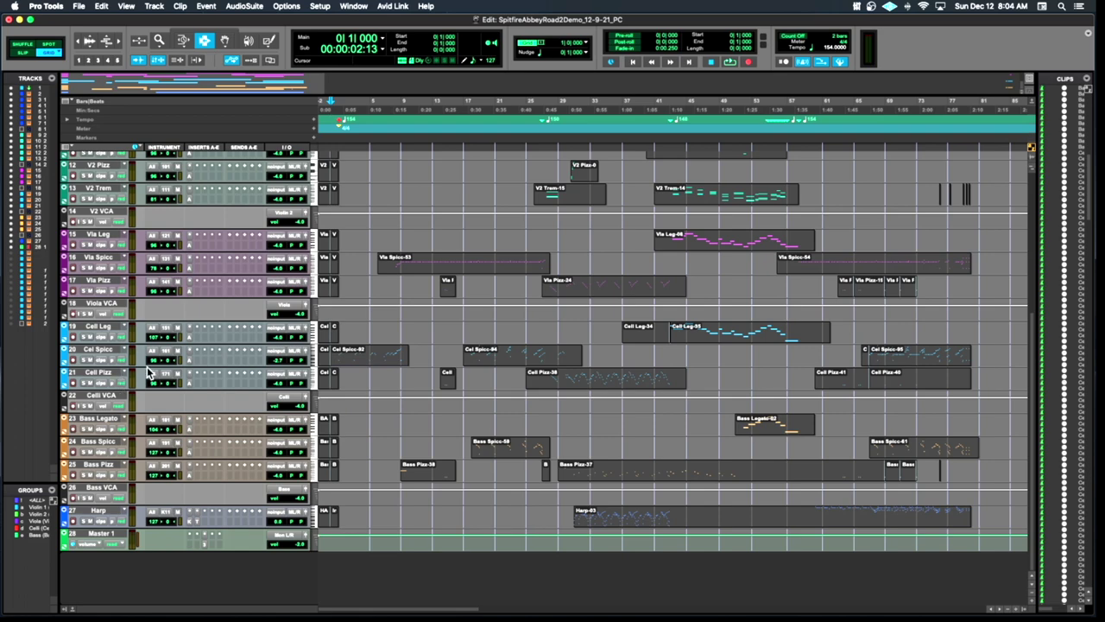
{"action": "scroll", "coordinate": [123, 376], "scroll_direction": "up", "scroll_amount": 10}
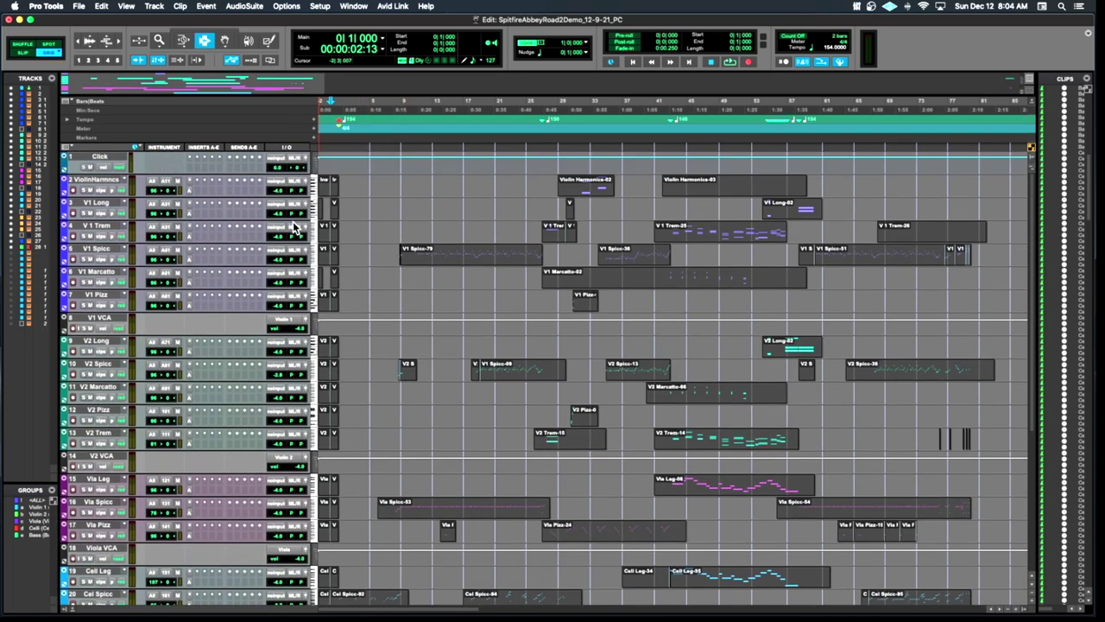
{"action": "scroll", "coordinate": [378, 248], "scroll_direction": "down", "scroll_amount": 9}
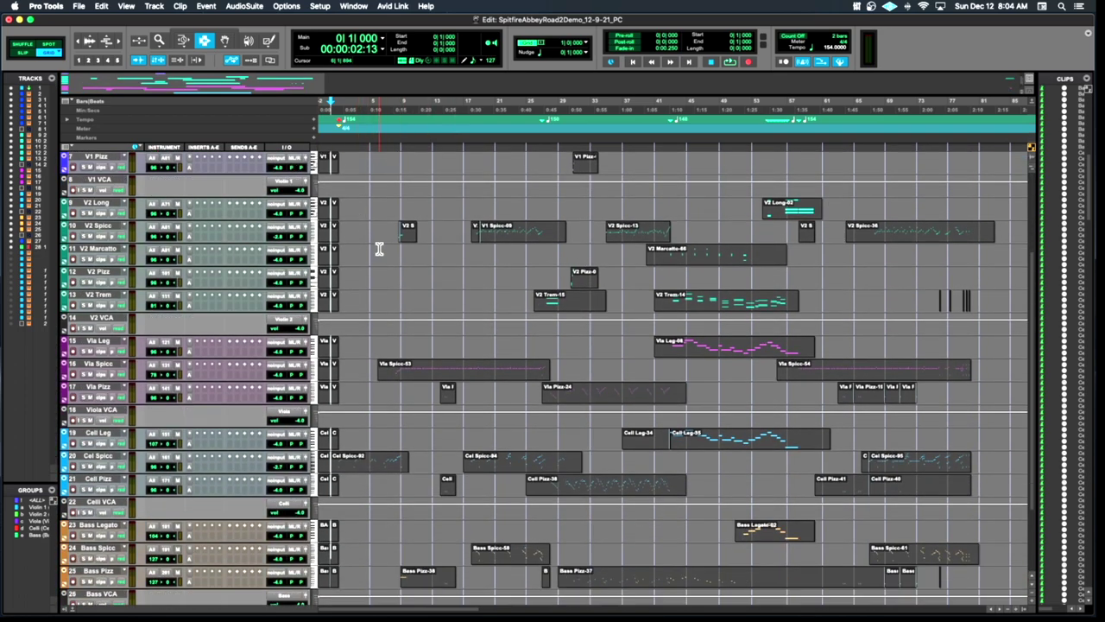
{"action": "double_click", "coordinate": [372, 398]}
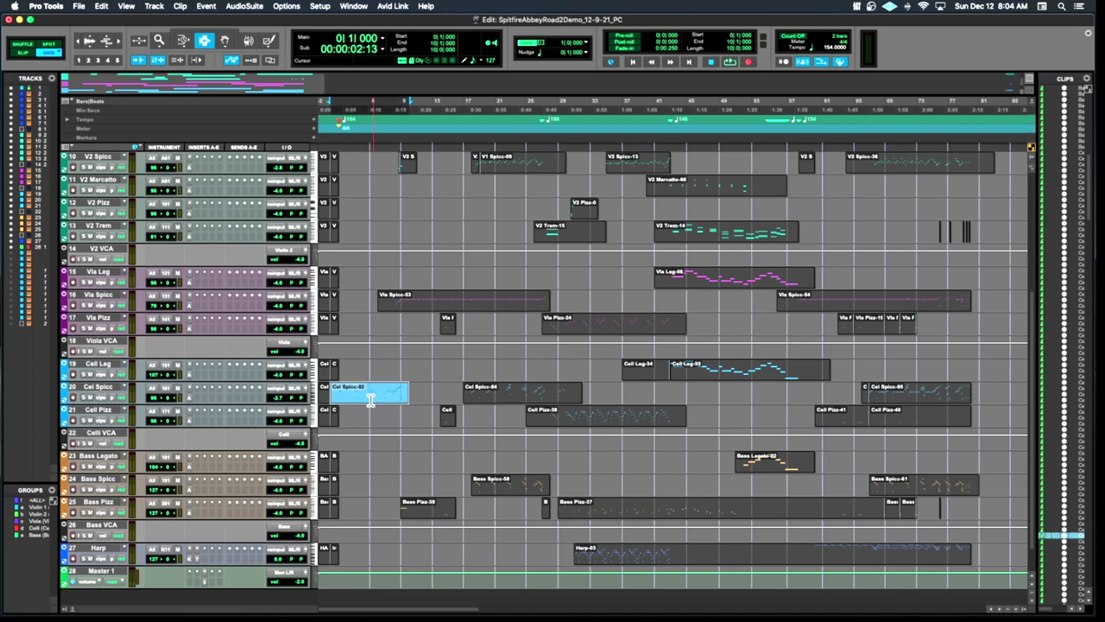
{"action": "left_click", "coordinate": [227, 294]}
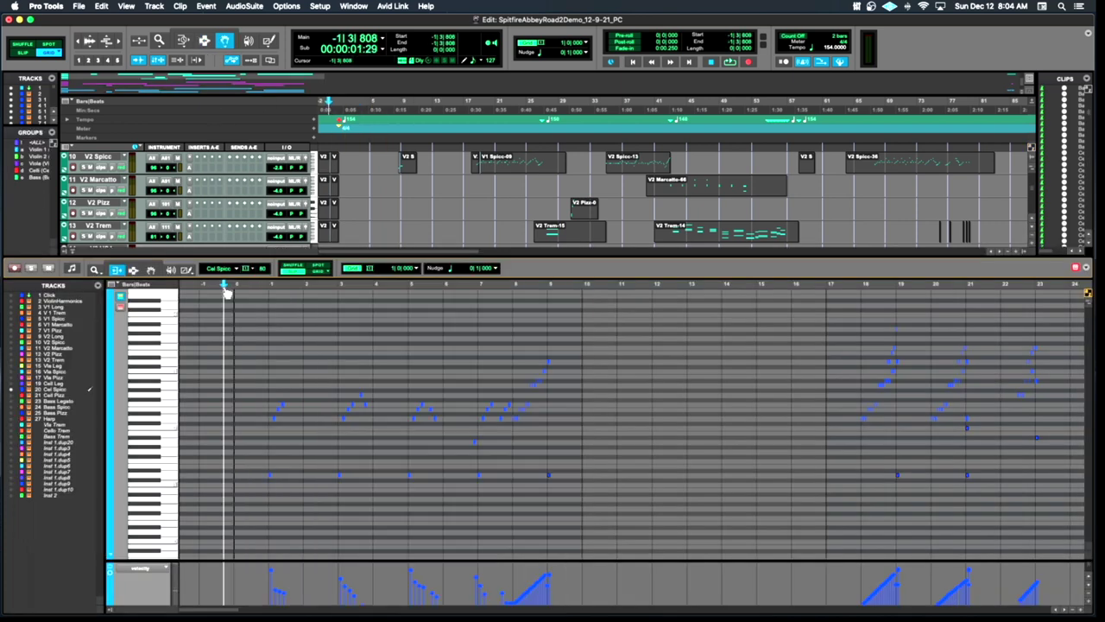
View the Abbey Road Two instrument on the Cel Spicc track and close it
{"action": "scroll", "coordinate": [218, 207], "scroll_direction": "down", "scroll_amount": 8}
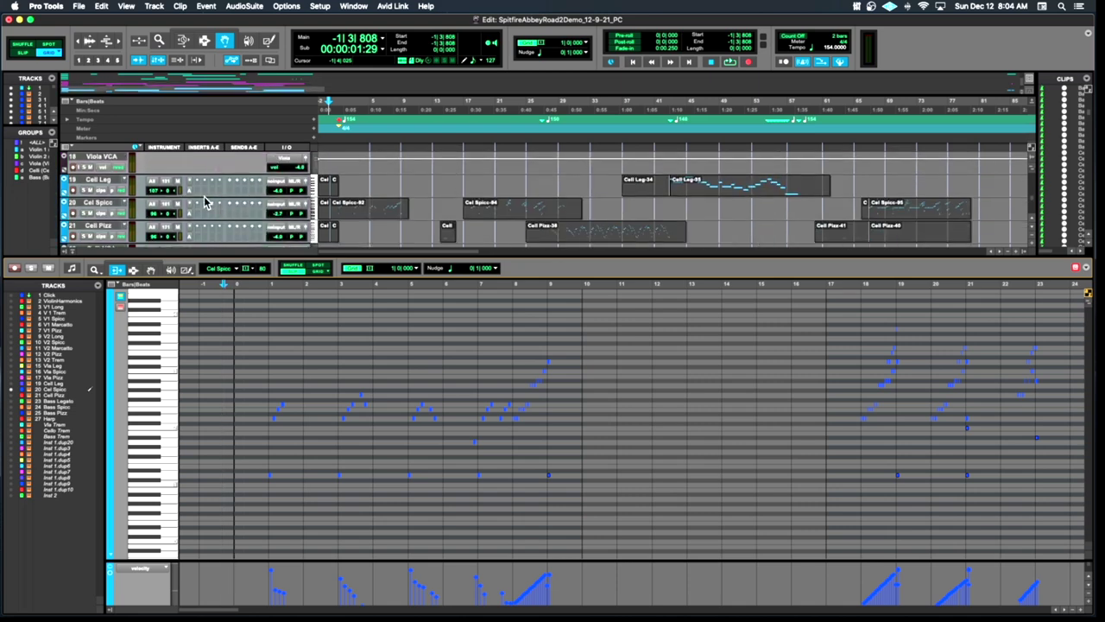
{"action": "left_click", "coordinate": [187, 200]}
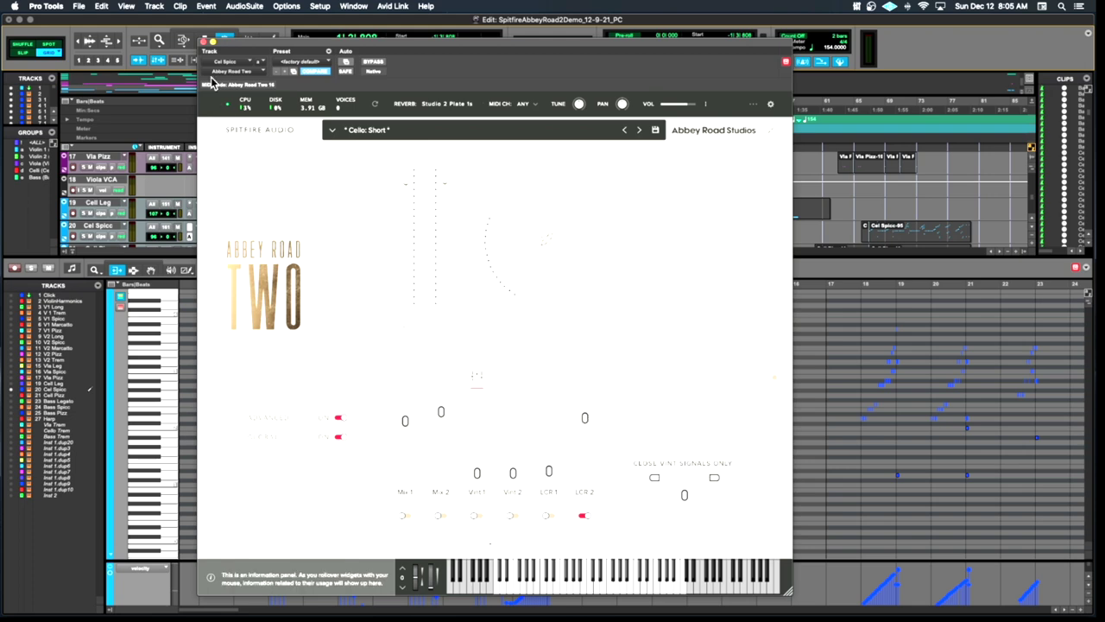
{"action": "left_click", "coordinate": [203, 40]}
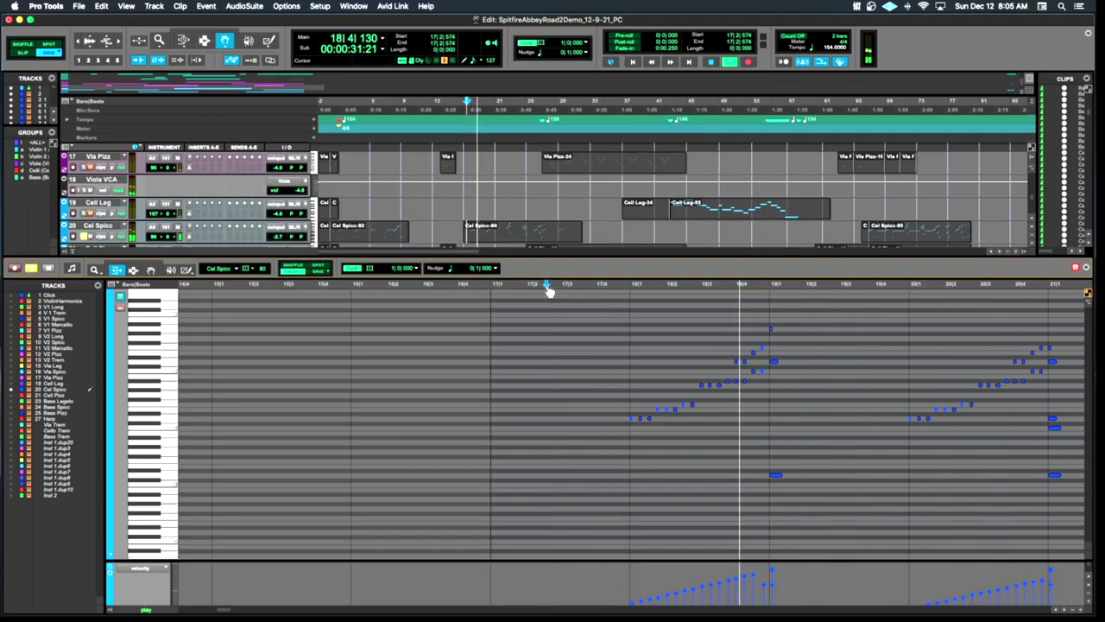
Enlarge the velocity lane beneath the Cel Spicc notes and play the soloed cello runs from bar 17
{"action": "key", "text": "super+bracketleft"}
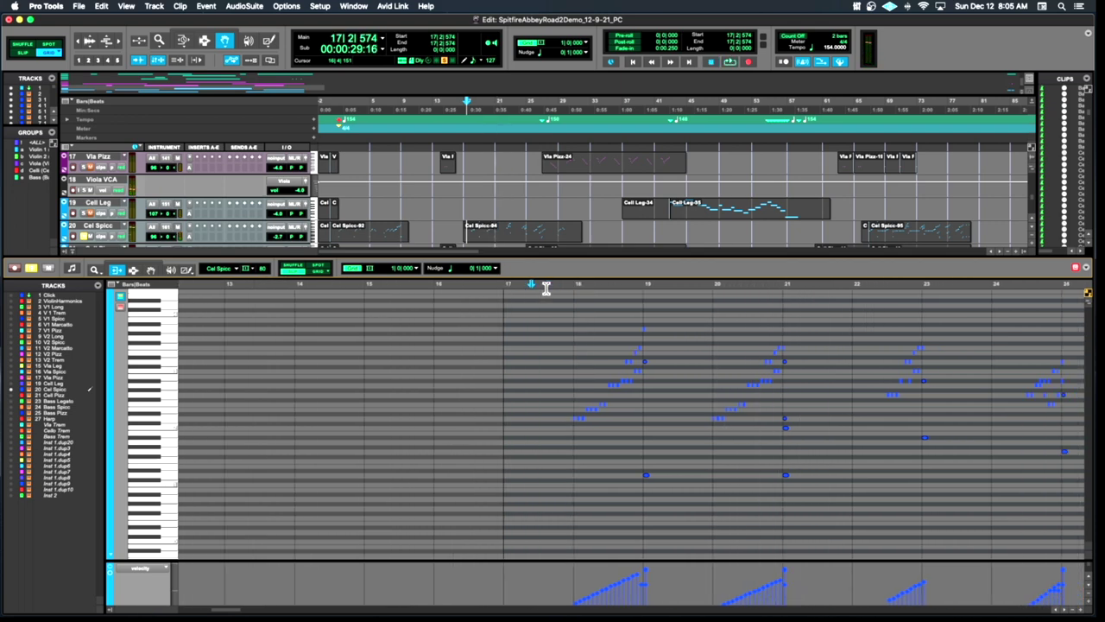
{"action": "key", "text": "super+bracketright"}
{"action": "key", "text": "super+bracketright"}
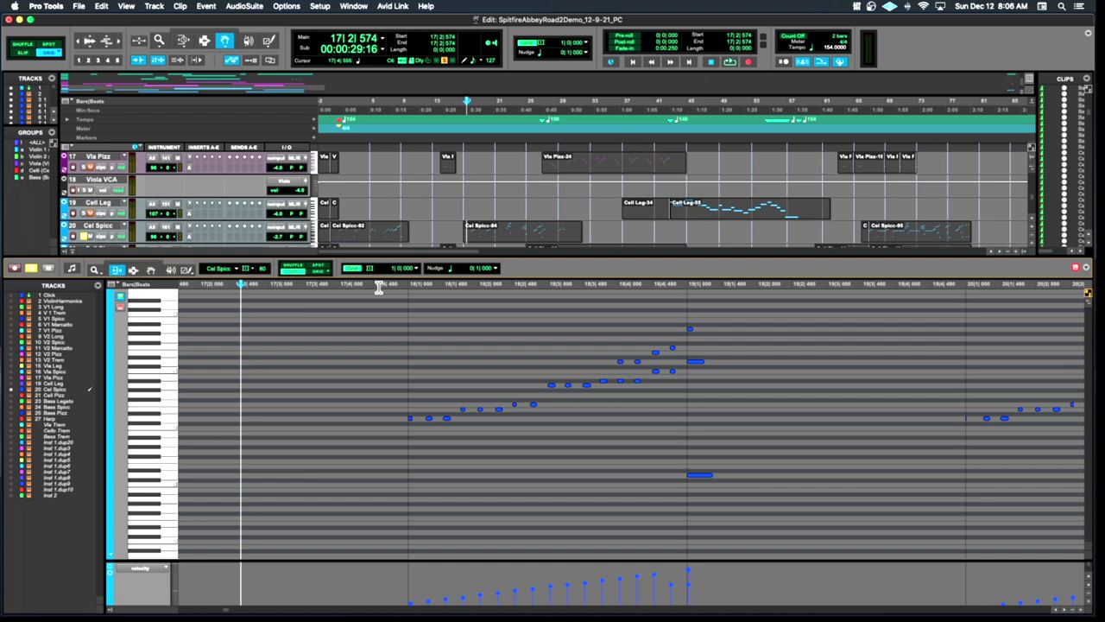
{"action": "scroll", "coordinate": [420, 480], "scroll_direction": "down", "scroll_amount": 2}
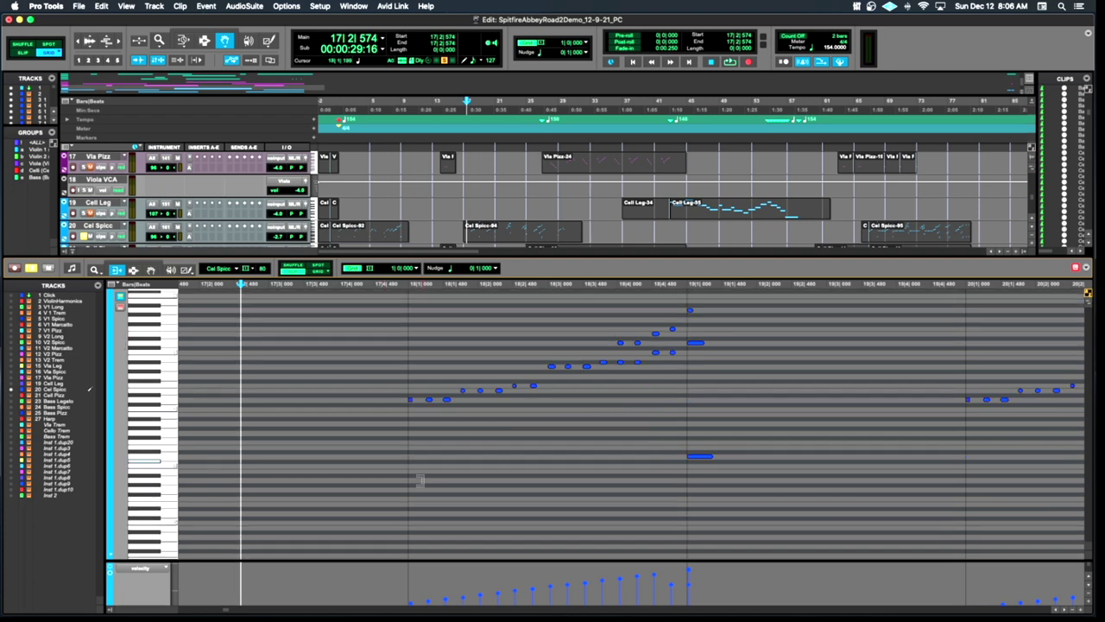
{"action": "mouse_move", "coordinate": [393, 560]}
{"action": "left_mouse_down"}
{"action": "mouse_move", "coordinate": [397, 537]}
{"action": "mouse_move", "coordinate": [406, 543]}
{"action": "left_mouse_up"}
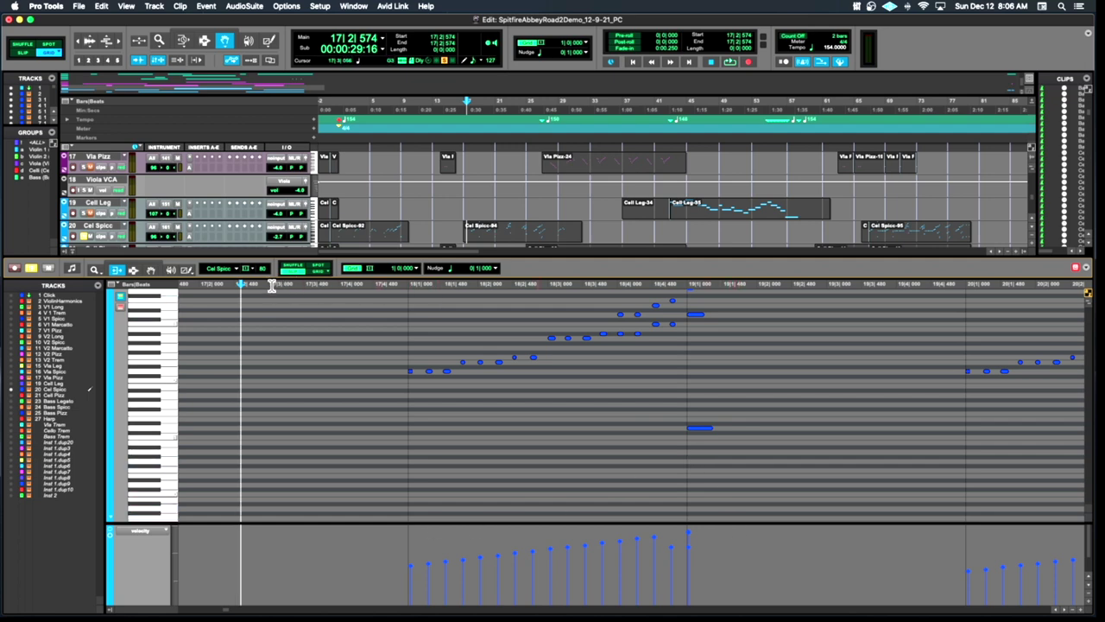
{"action": "key", "text": "space"}
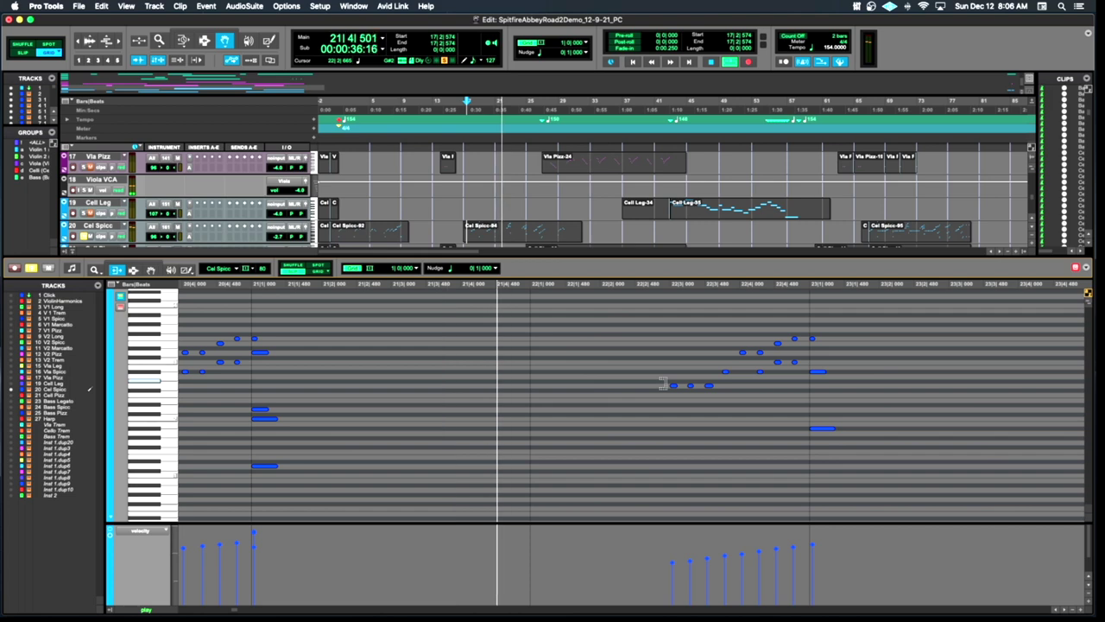
{"action": "key", "text": "space"}
Open the Cel Spicc instrument, turn its large technique knob up to about the middle, and bring it back down
{"action": "scroll", "coordinate": [185, 225], "scroll_direction": "up", "scroll_amount": 6}
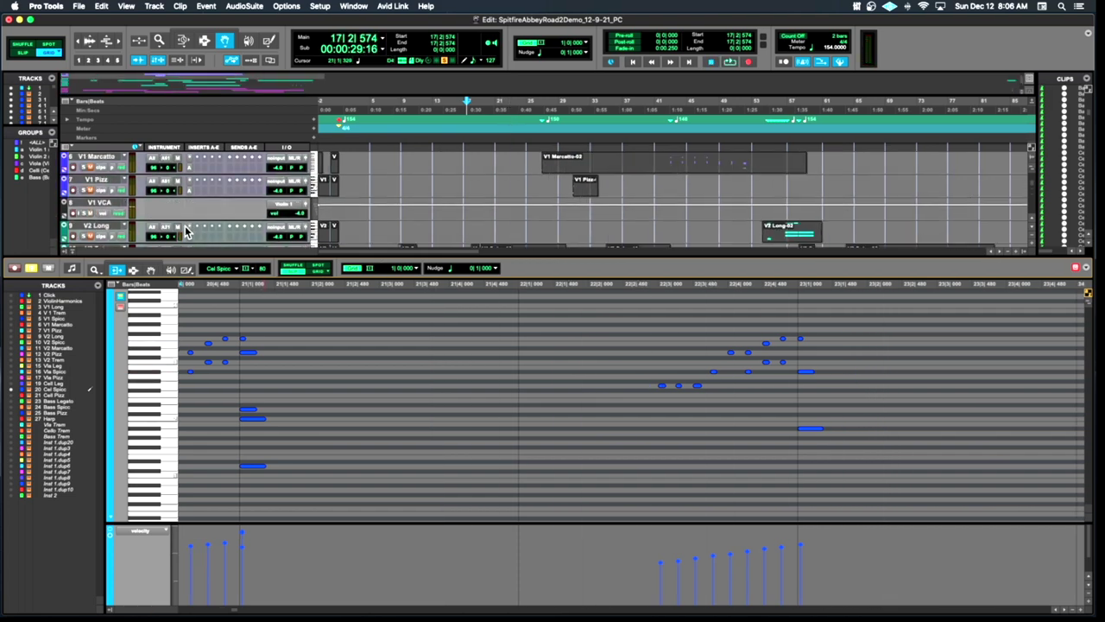
{"action": "scroll", "coordinate": [185, 225], "scroll_direction": "down", "scroll_amount": 7}
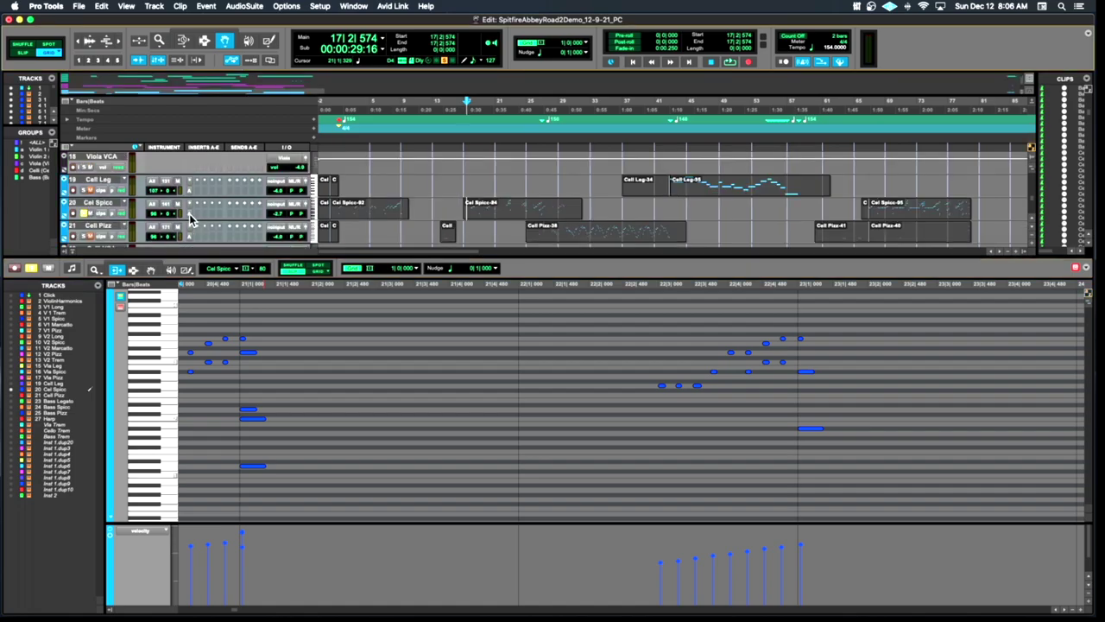
{"action": "left_click", "coordinate": [189, 213]}
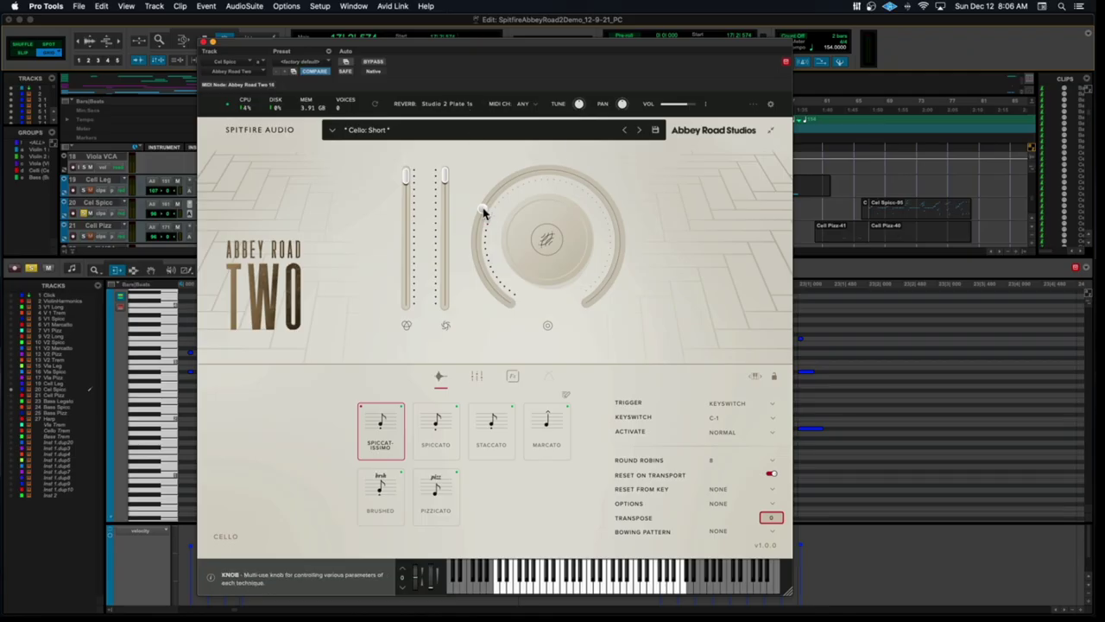
{"action": "mouse_move", "coordinate": [486, 209]}
{"action": "left_click_drag", "start_coordinate": [486, 209], "coordinate": [549, 176]}
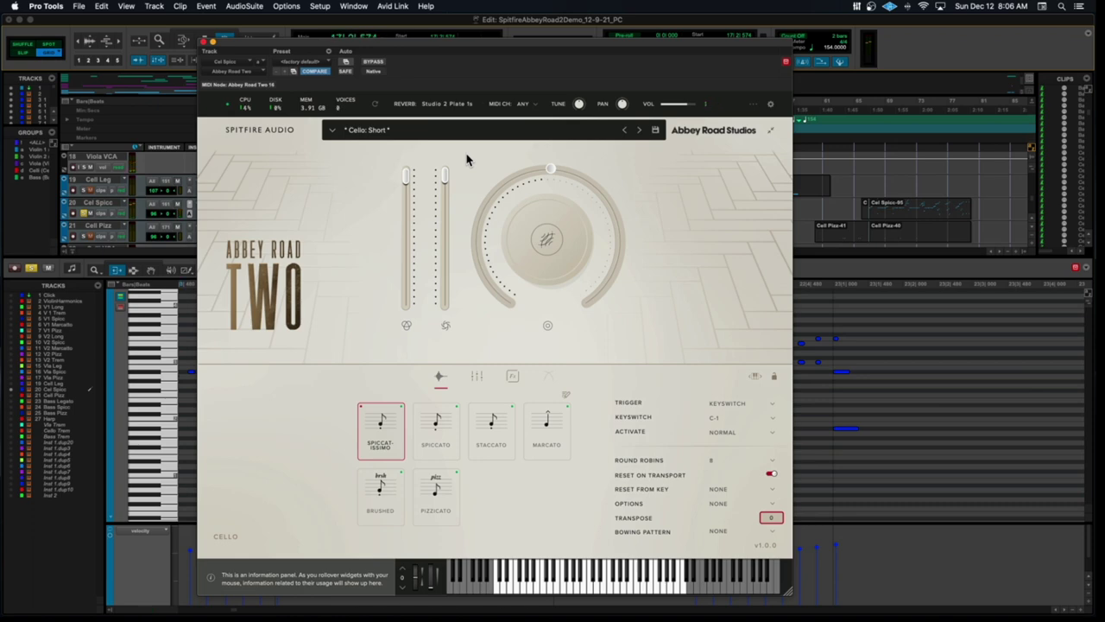
{"action": "left_click_drag", "start_coordinate": [538, 178], "coordinate": [492, 202]}
In the cello instrument's microphone mixer, enable and raise Vint 2 and turn LCR 2 down and off
{"action": "left_click", "coordinate": [480, 378]}
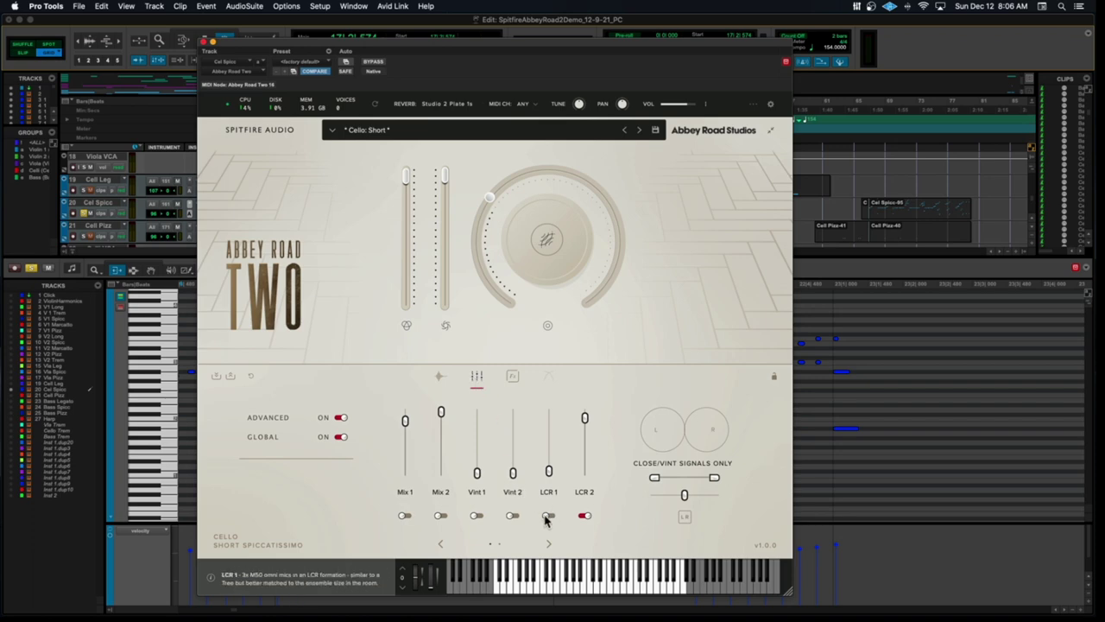
{"action": "left_click_drag", "start_coordinate": [511, 468], "coordinate": [513, 412]}
{"action": "left_click_drag", "start_coordinate": [585, 418], "coordinate": [584, 474]}
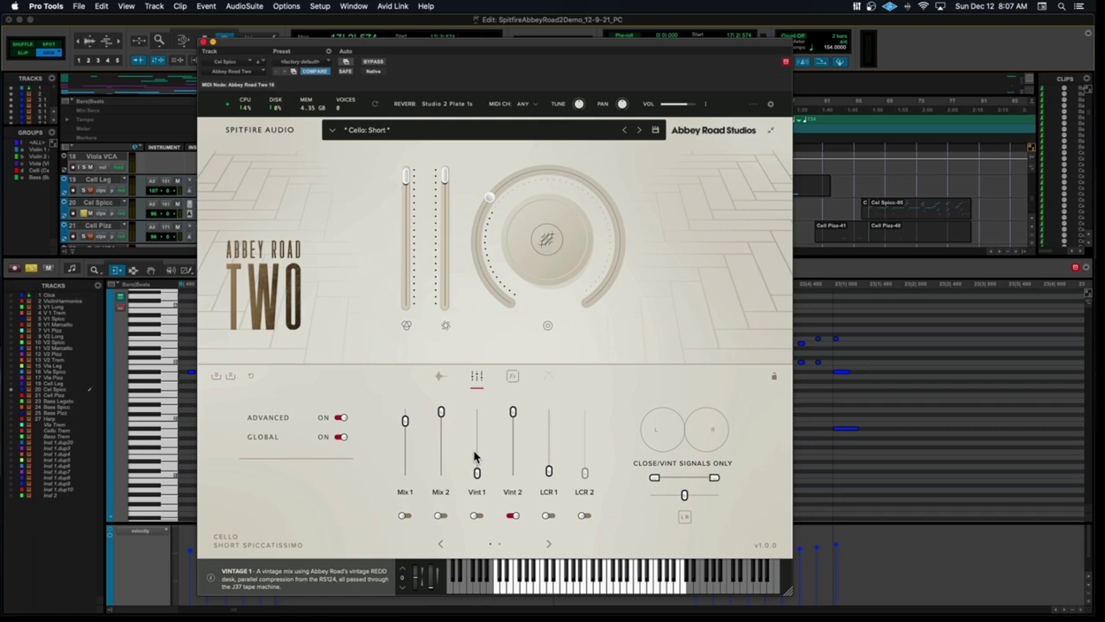
{"action": "mouse_move", "coordinate": [510, 458]}
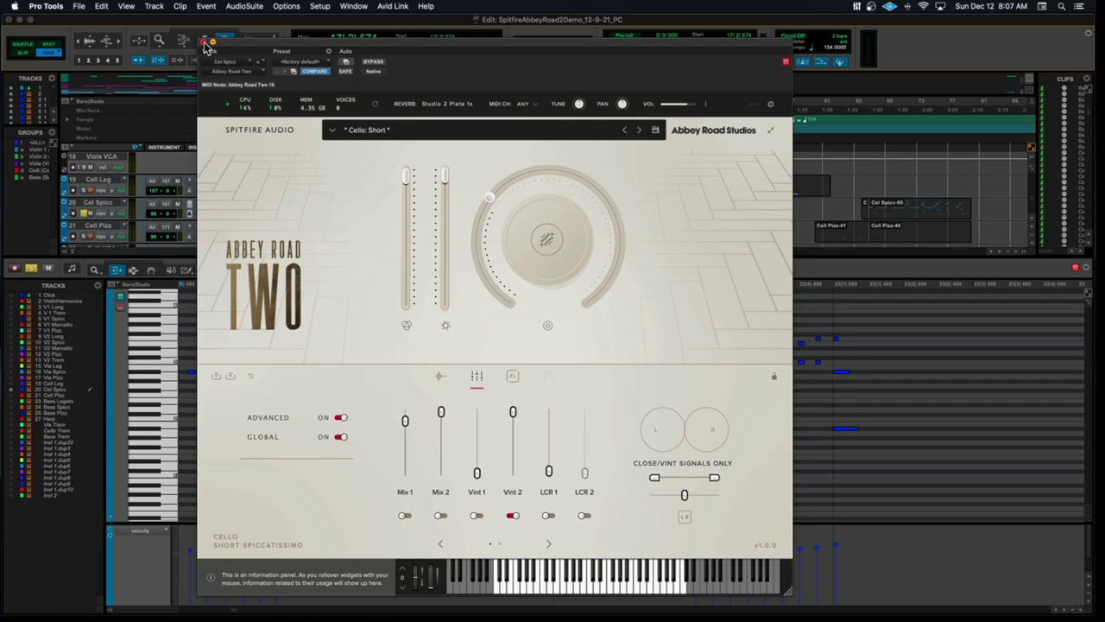
{"action": "mouse_move", "coordinate": [537, 193]}
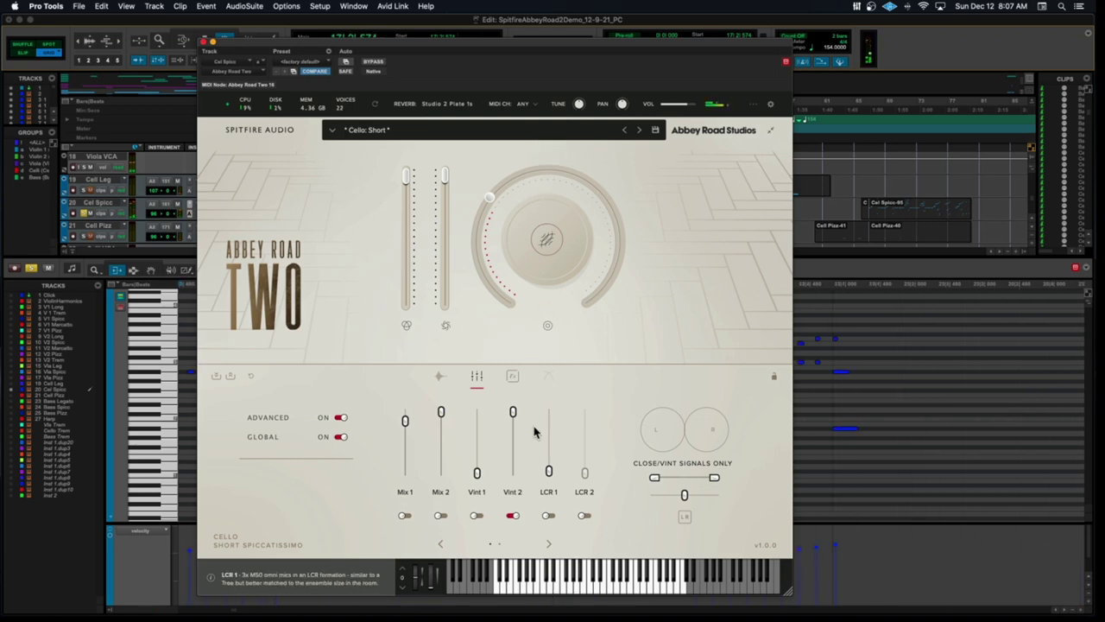
Compare the cello's LCR 2 and Vint 2 signals during playback, finishing with only Vint 2 enabled
{"action": "left_click", "coordinate": [584, 515]}
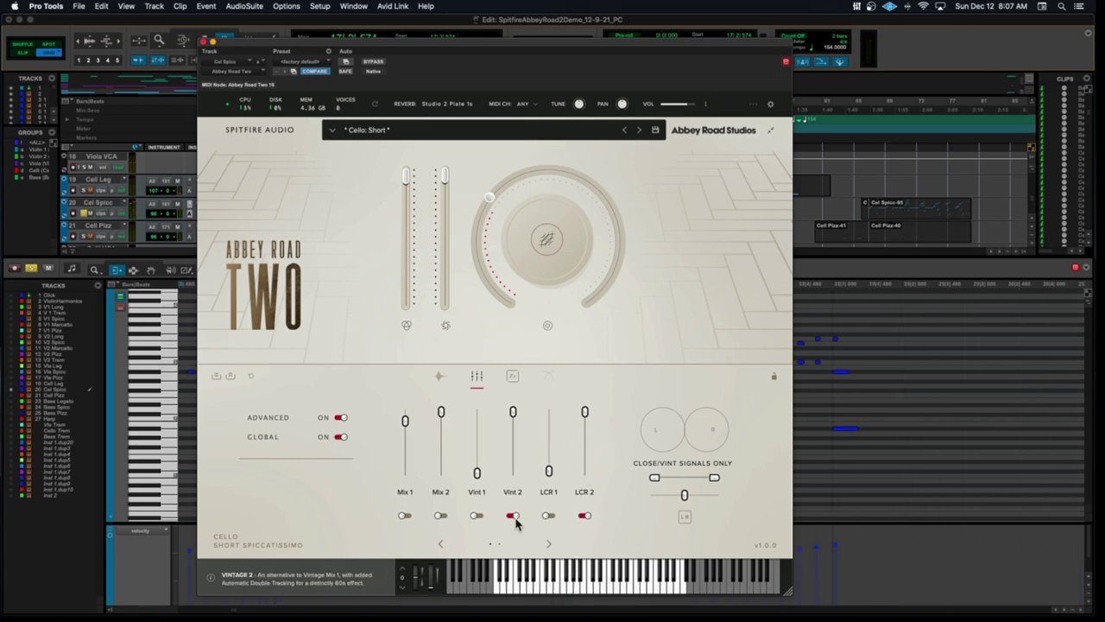
{"action": "key", "text": "space"}
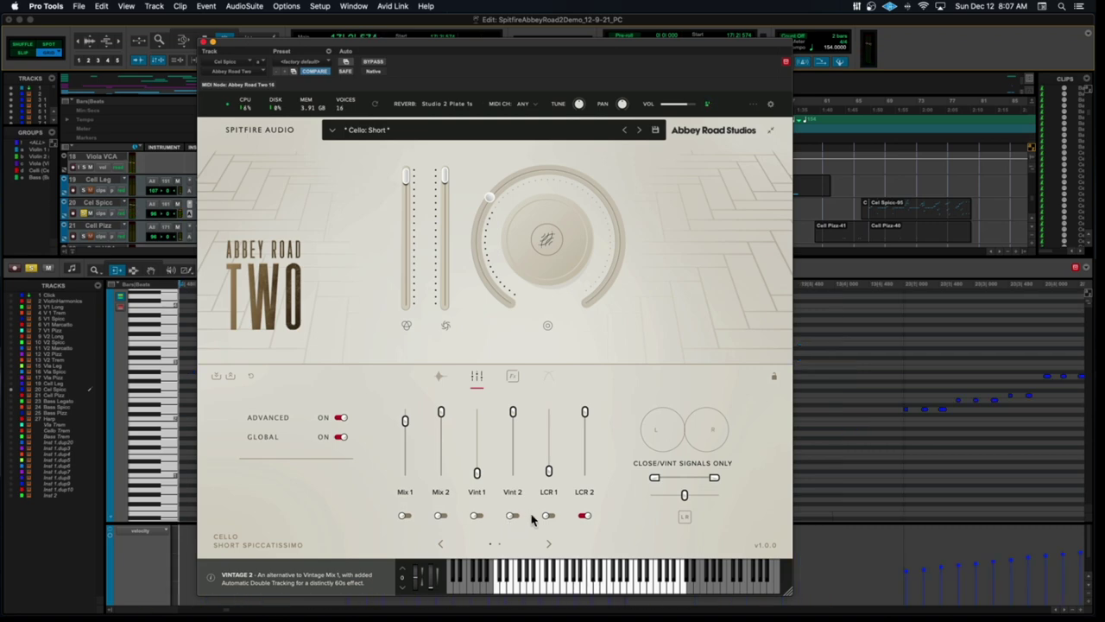
{"action": "left_click", "coordinate": [515, 515]}
{"action": "left_click", "coordinate": [584, 515]}
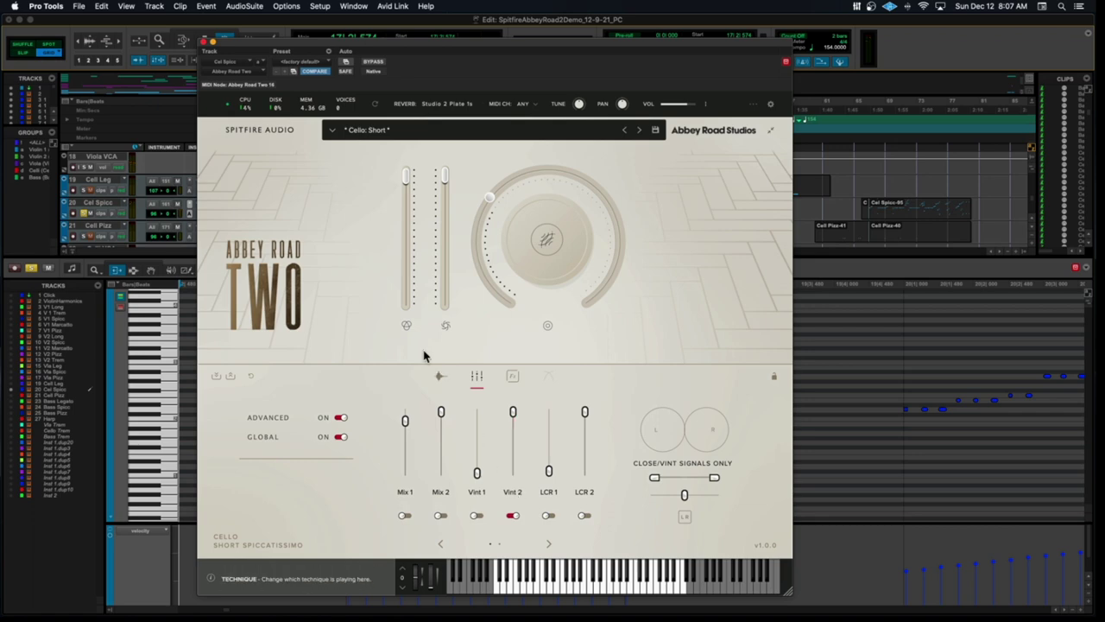
Close the cello instrument and unsolo the Cel Spicc track
{"action": "left_click", "coordinate": [204, 41]}
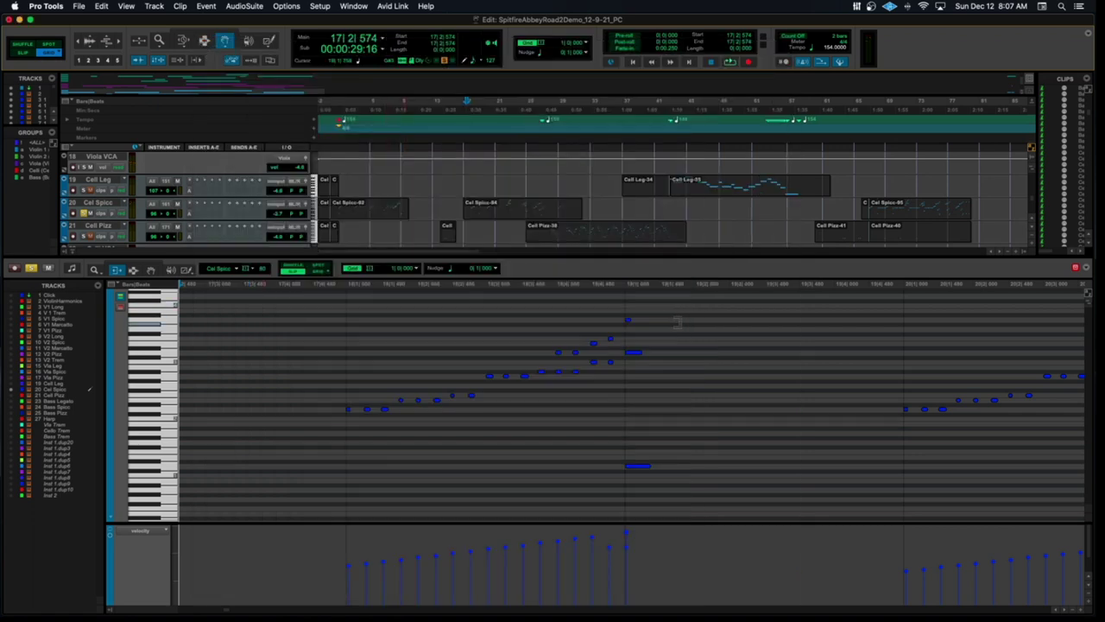
{"action": "left_click", "coordinate": [82, 213]}
Open the first V1 Spicc clip for note editing and examine the microphone mixer of the track's Violin 1 instrument
{"action": "scroll", "coordinate": [367, 231], "scroll_direction": "up", "scroll_amount": 3}
{"action": "scroll", "coordinate": [367, 232], "scroll_direction": "up", "scroll_amount": 10}
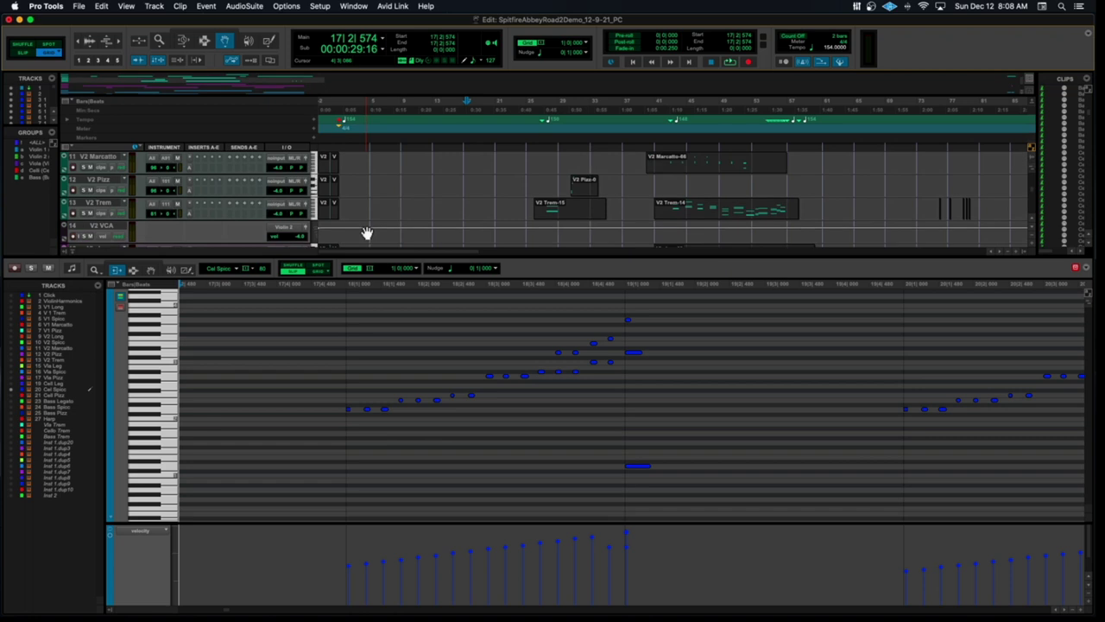
{"action": "scroll", "coordinate": [367, 231], "scroll_direction": "up", "scroll_amount": 2}
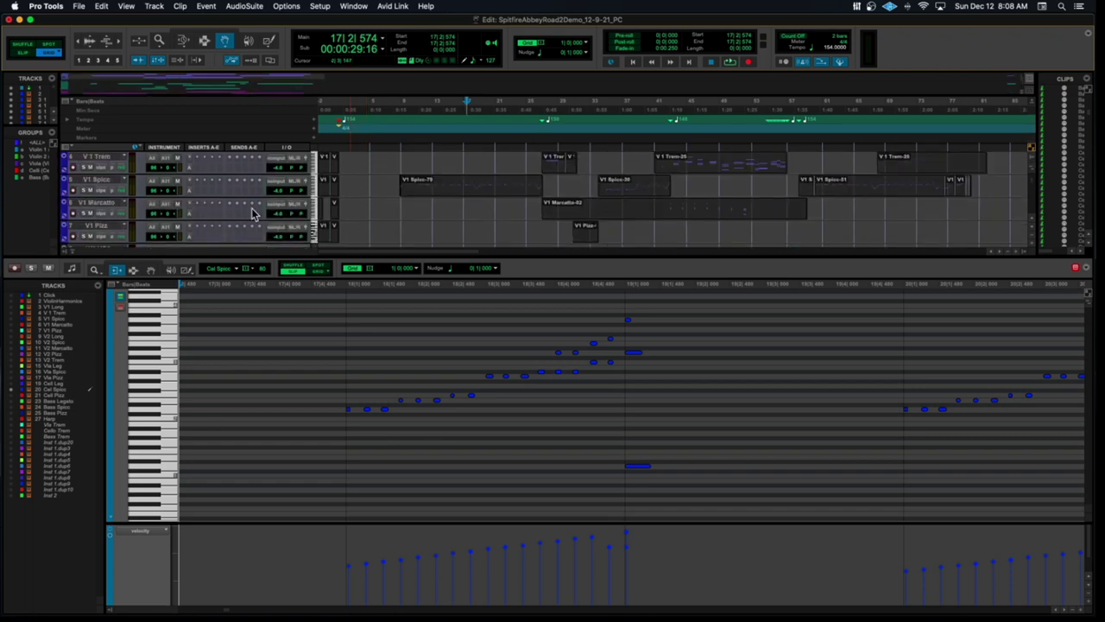
{"action": "left_click", "coordinate": [393, 187]}
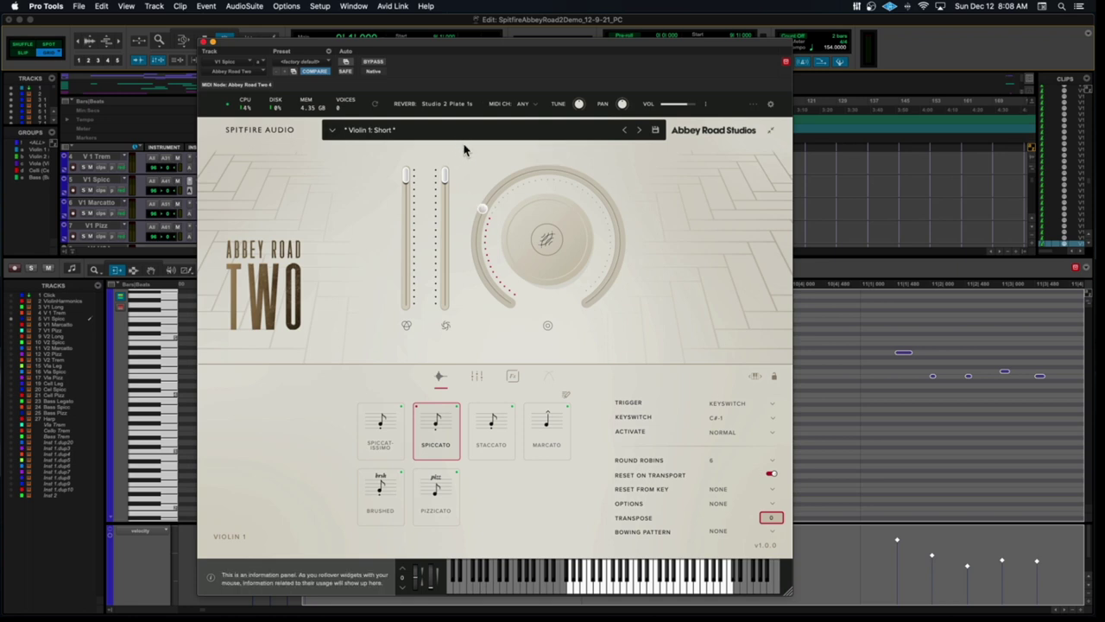
{"action": "left_click", "coordinate": [477, 377]}
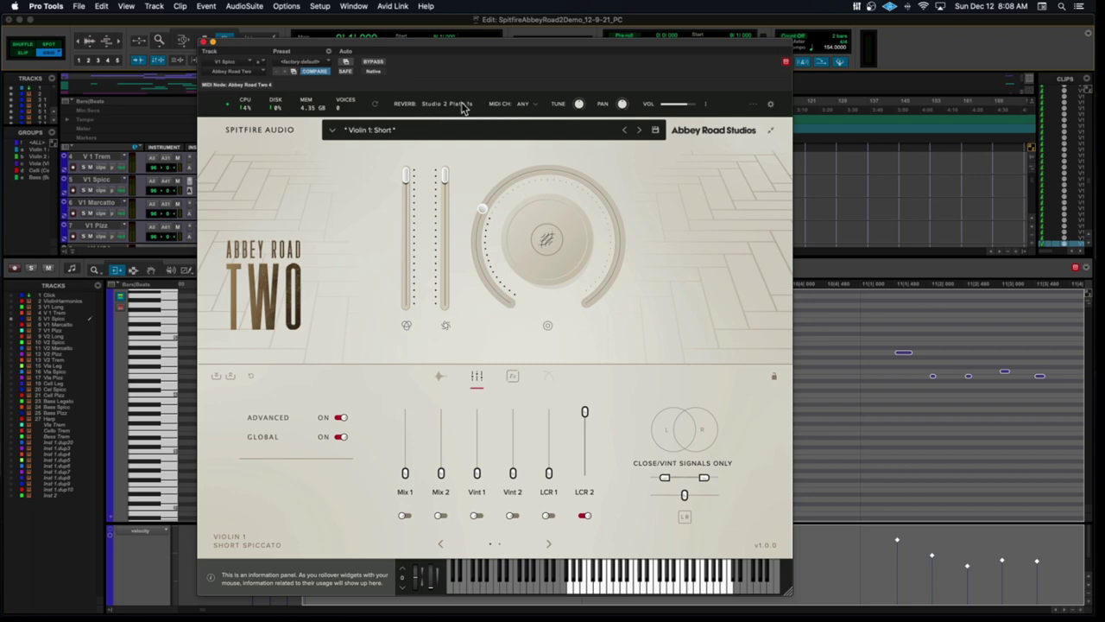
{"action": "left_click", "coordinate": [203, 42]}
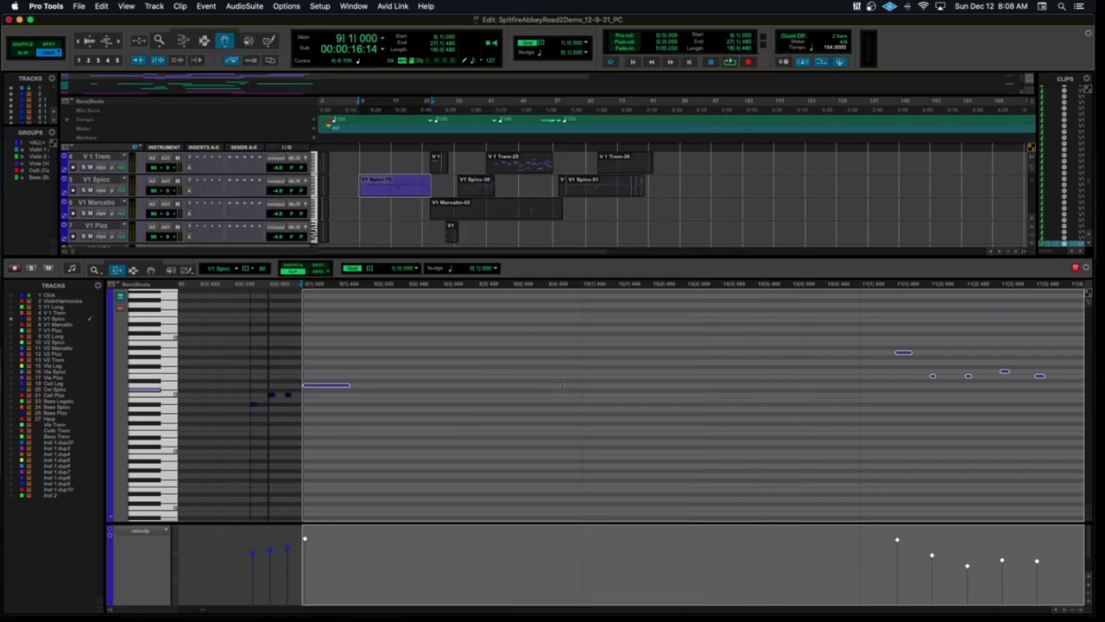
{"action": "scroll", "coordinate": [594, 361], "scroll_direction": "right", "scroll_amount": 10}
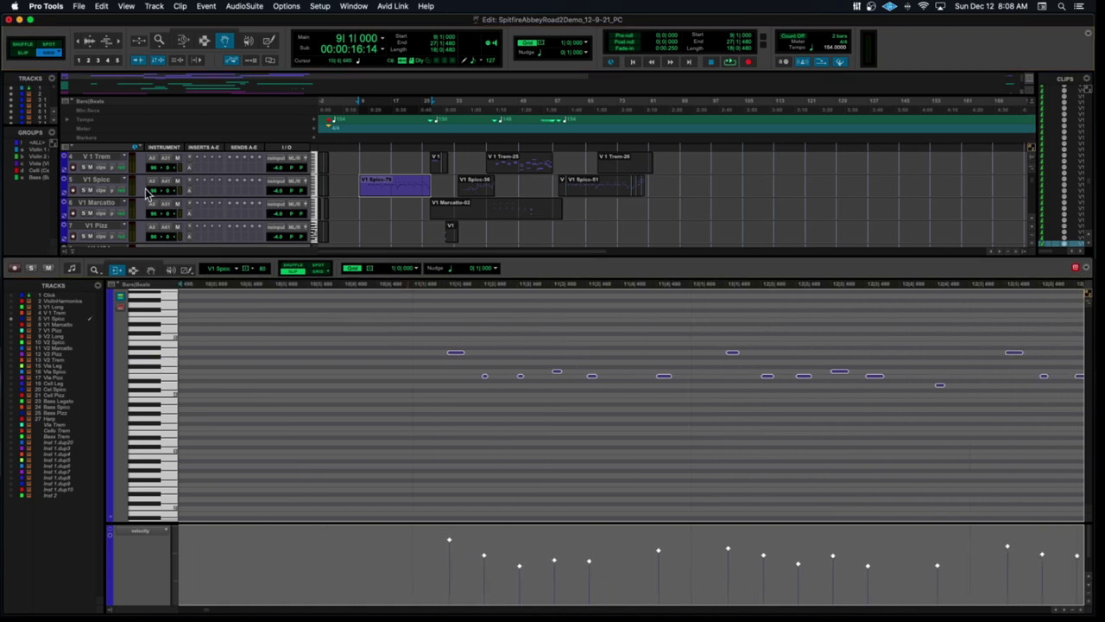
Solo the V1 Spicc track and play its clip from about bar 11 while reviewing the notes and velocities
{"action": "key", "text": "space"}
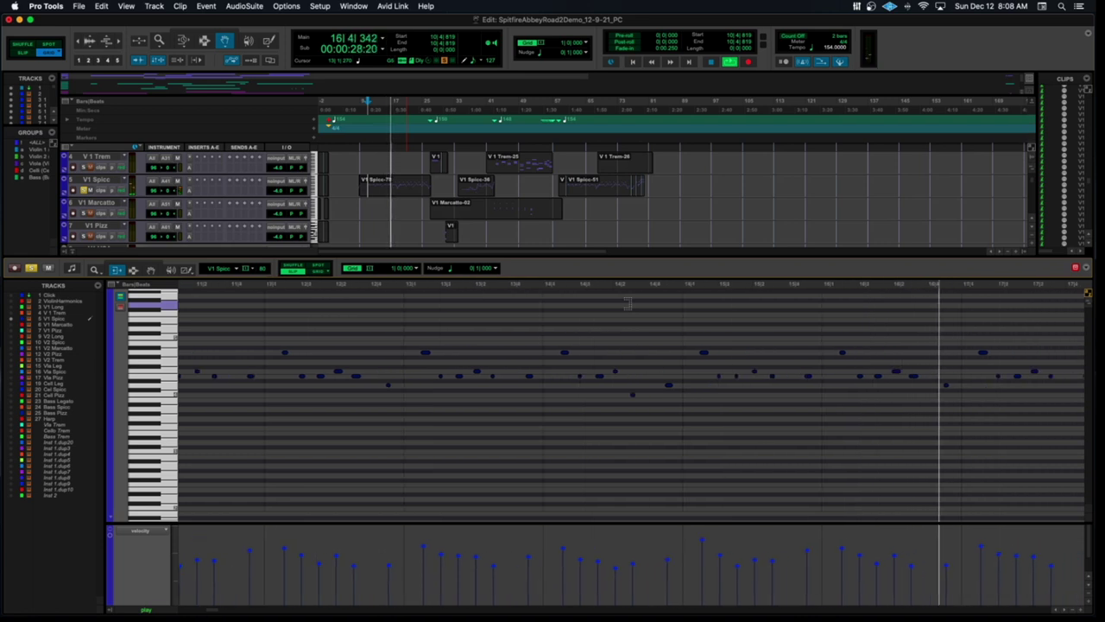
{"action": "key", "text": "super+bracketleft"}
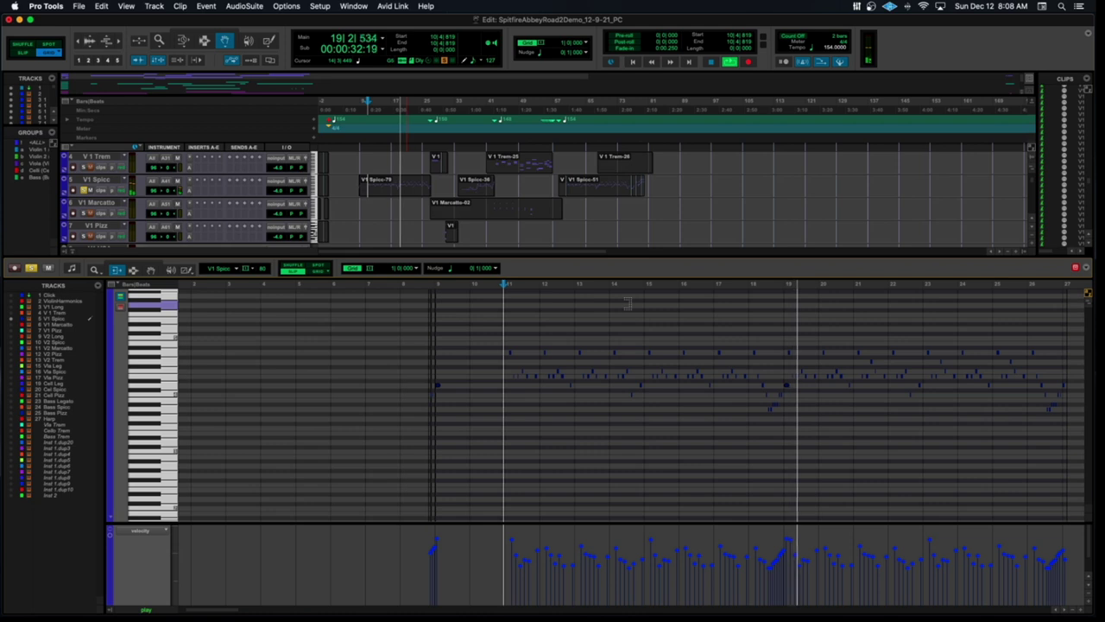
{"action": "key", "text": "space"}
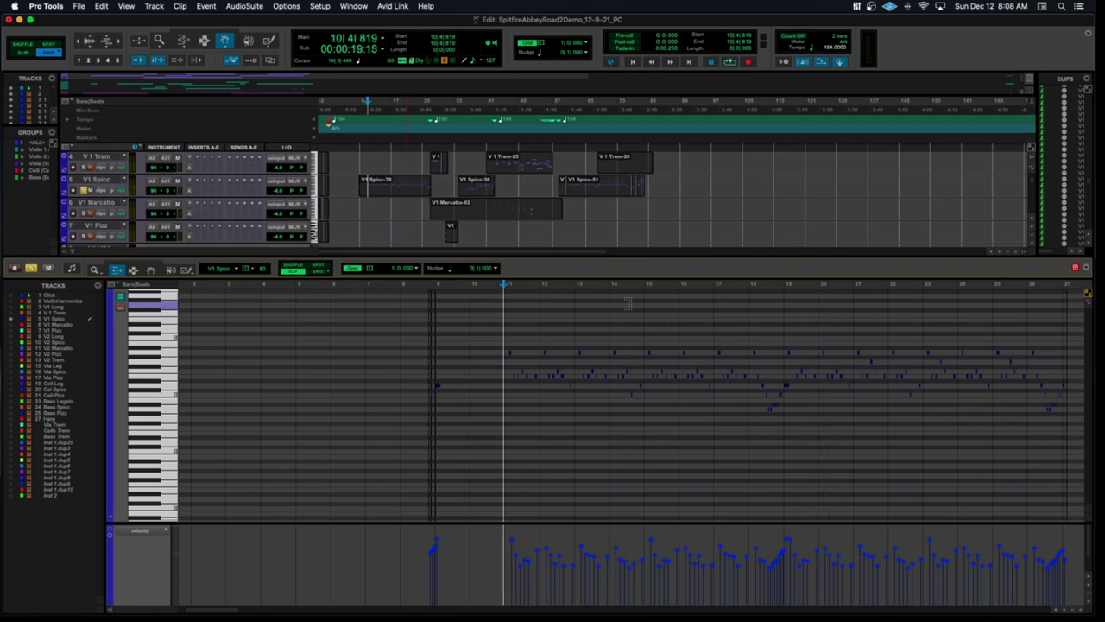
Try raising the velocities of the V1 Spicc notes in bars 10 to 27, play the passage, and restore the velocities
{"action": "scroll", "coordinate": [423, 288], "scroll_direction": "right", "scroll_amount": 3}
{"action": "left_click_drag", "start_coordinate": [437, 288], "coordinate": [1024, 283]}
{"action": "left_click_drag", "start_coordinate": [562, 562], "coordinate": [565, 542]}
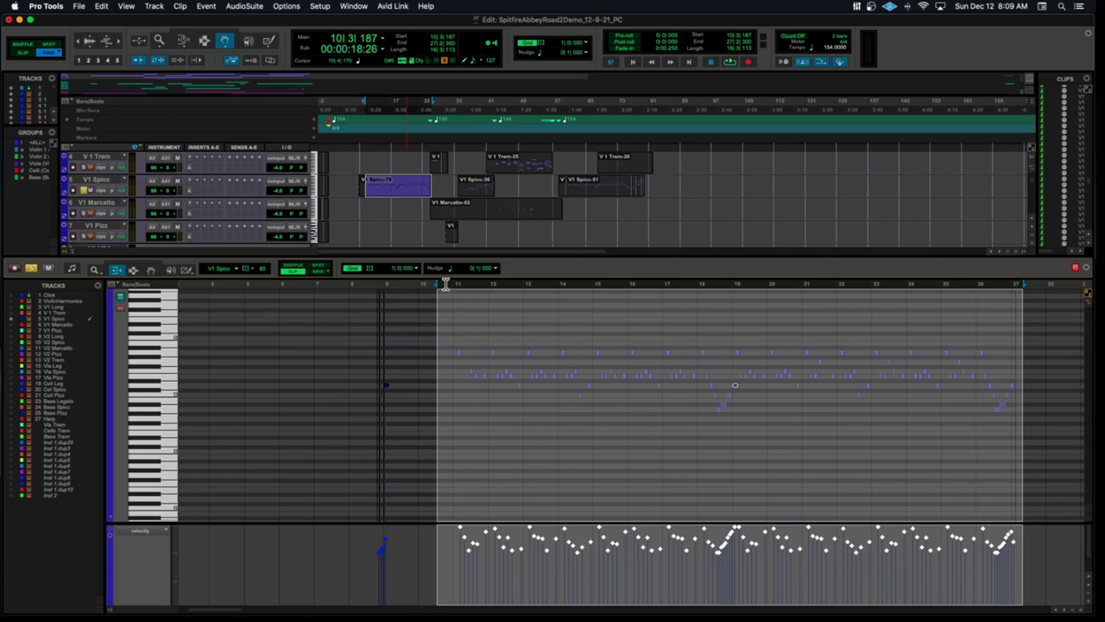
{"action": "key", "text": "space"}
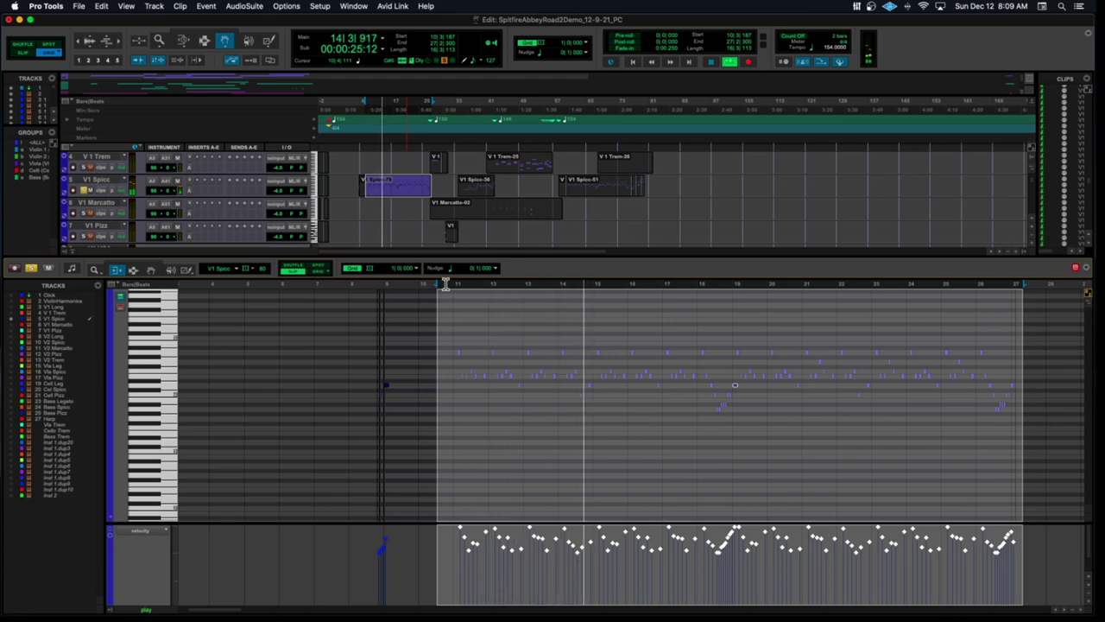
{"action": "key", "text": "space"}
{"action": "scroll", "coordinate": [458, 319], "scroll_direction": "right", "scroll_amount": 1}
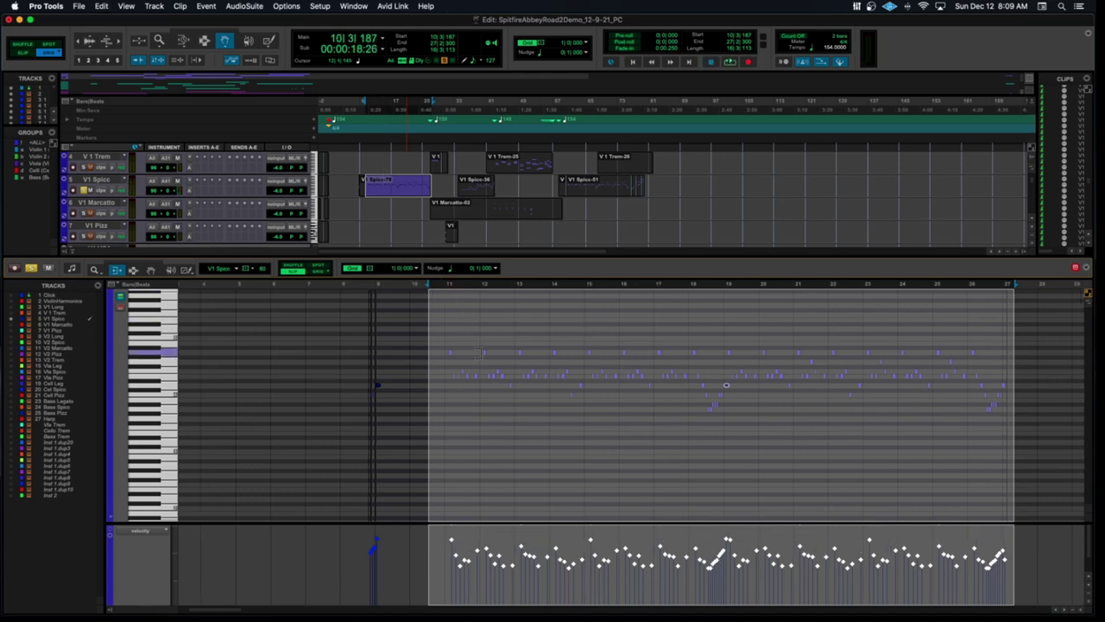
{"action": "scroll", "coordinate": [482, 352], "scroll_direction": "right", "scroll_amount": 1}
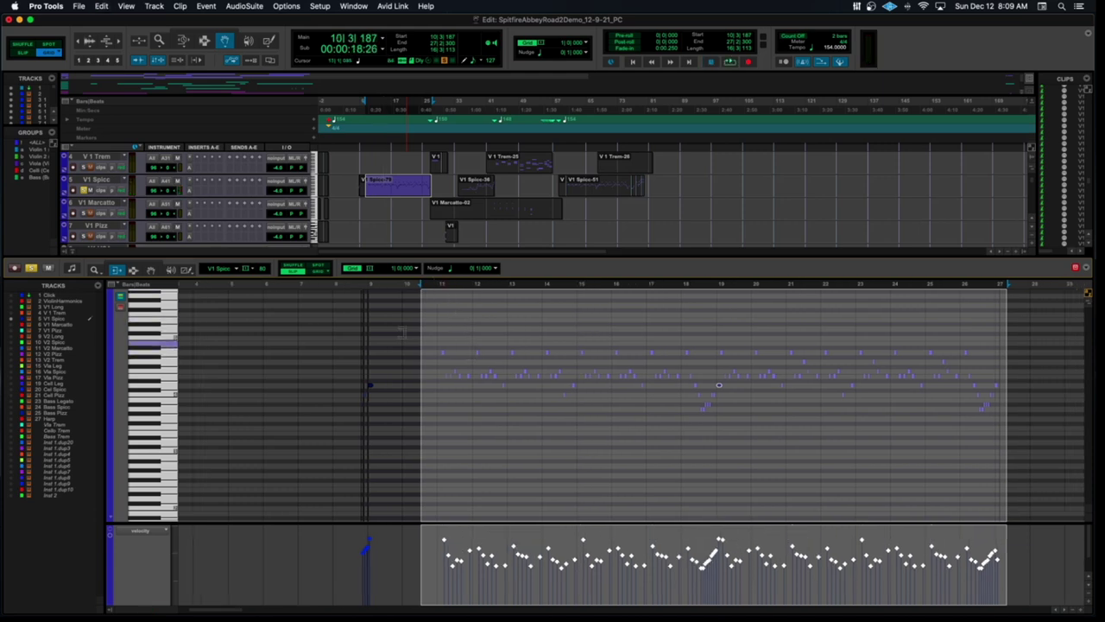
In the Violin 1 instrument's microphone mixer, raise Vint 2 to 0.0 dB, raise Mix 1, and turn both Mix 1 and LCR 2 off
{"action": "left_click", "coordinate": [192, 193]}
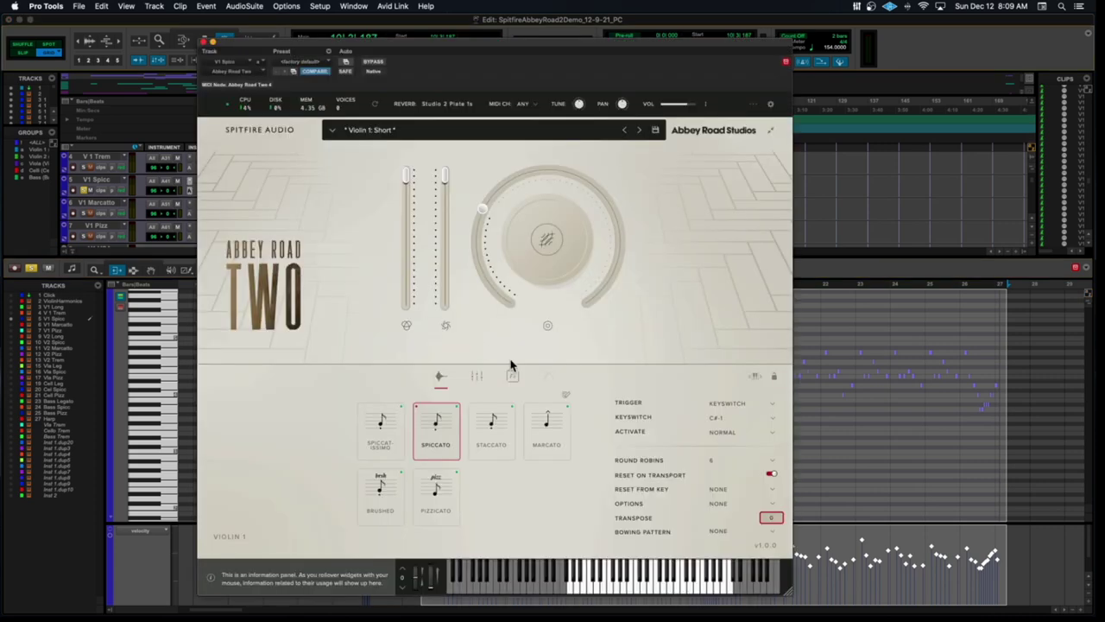
{"action": "left_click", "coordinate": [475, 377]}
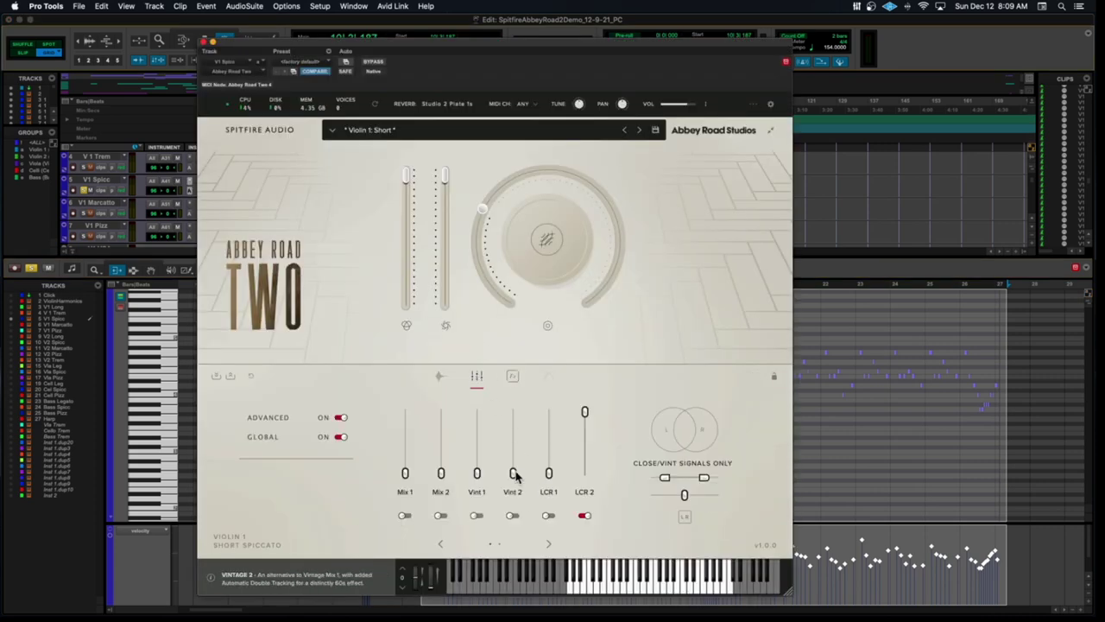
{"action": "left_click_drag", "start_coordinate": [512, 473], "coordinate": [513, 406]}
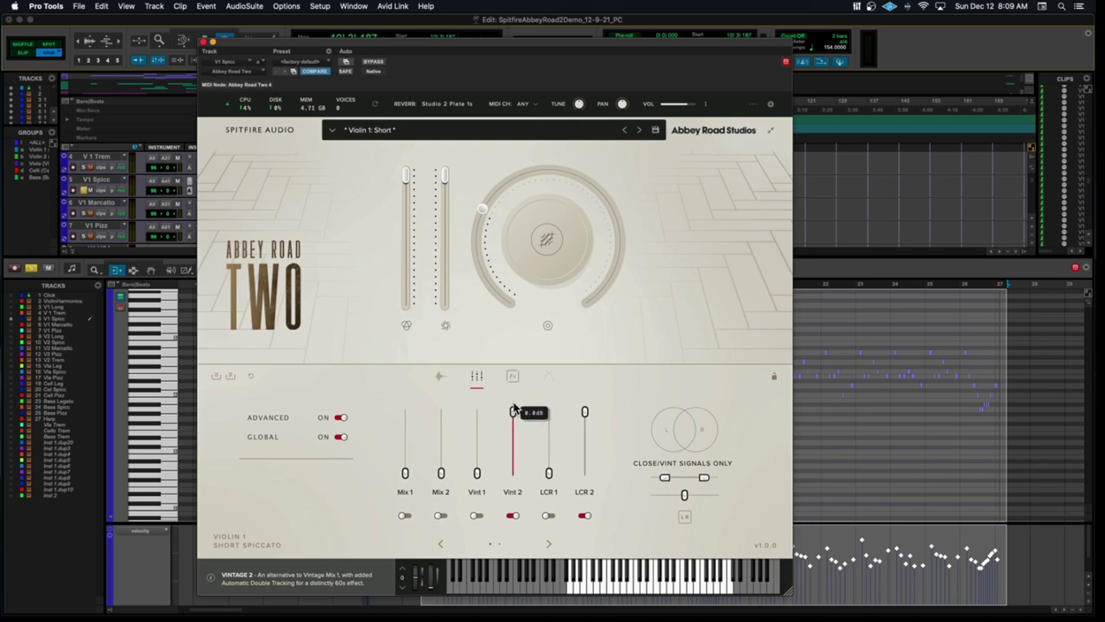
{"action": "left_click", "coordinate": [404, 415]}
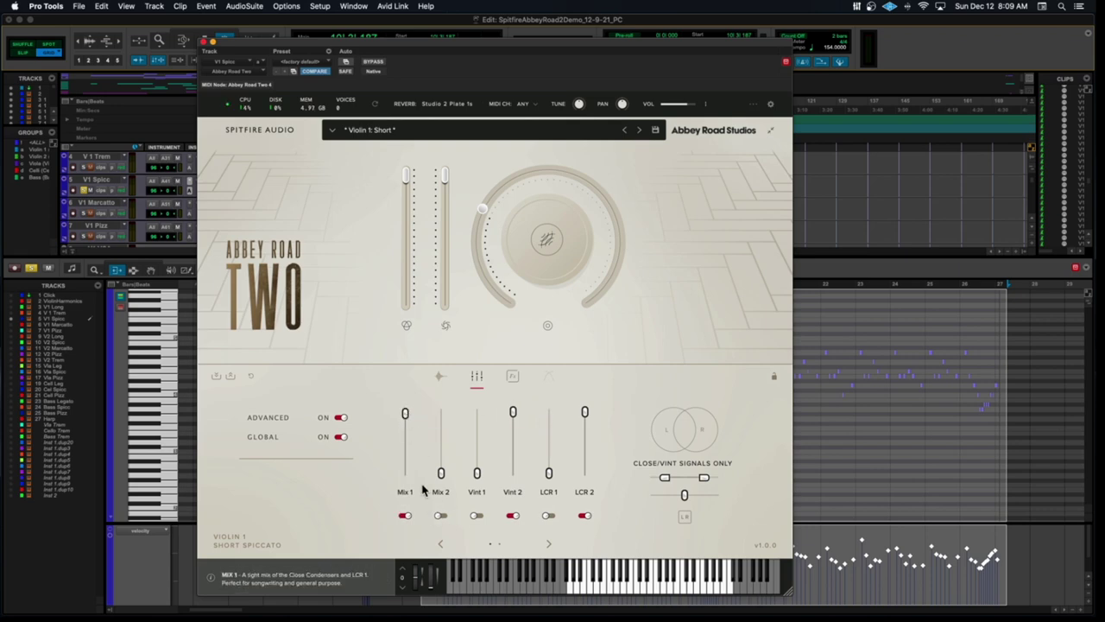
{"action": "left_click", "coordinate": [585, 515]}
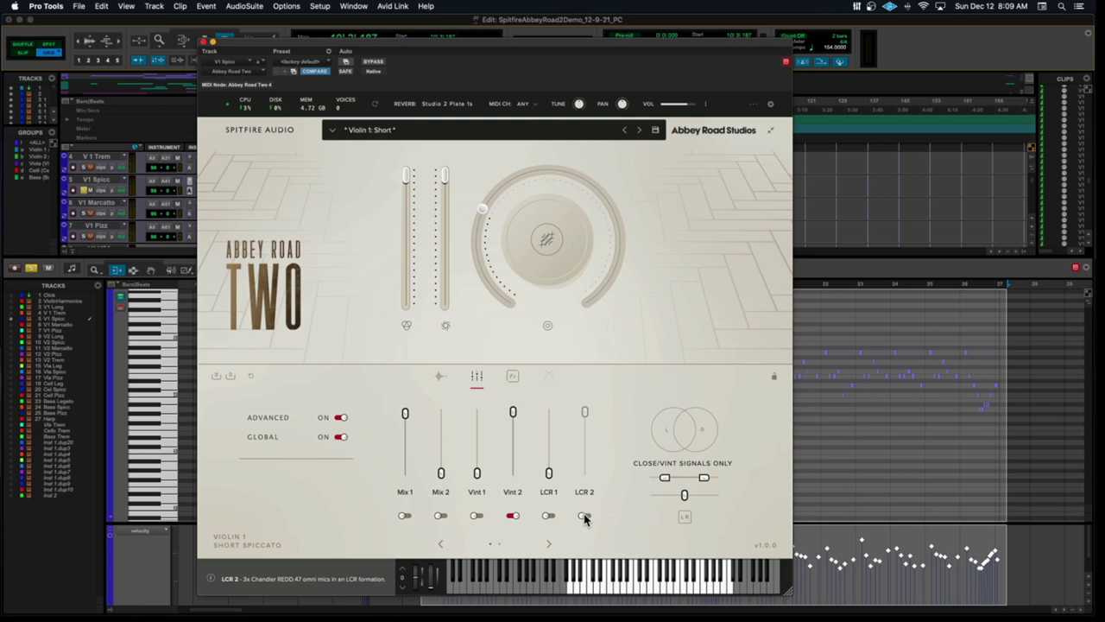
Compare Violin 1's Vint 2, LCR 2 and Mix 1 signals during playback, finish with only LCR 2 enabled, and close the instrument
{"action": "key", "text": "space"}
{"action": "left_click", "coordinate": [584, 515]}
{"action": "left_click", "coordinate": [511, 515]}
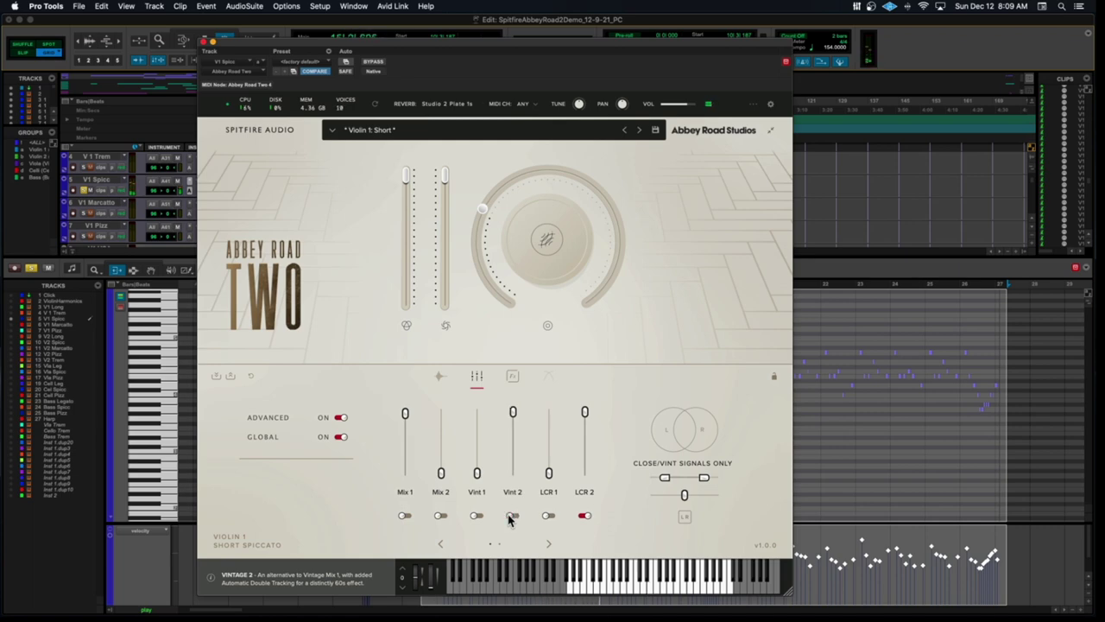
{"action": "left_click", "coordinate": [405, 515]}
{"action": "left_click", "coordinate": [585, 515]}
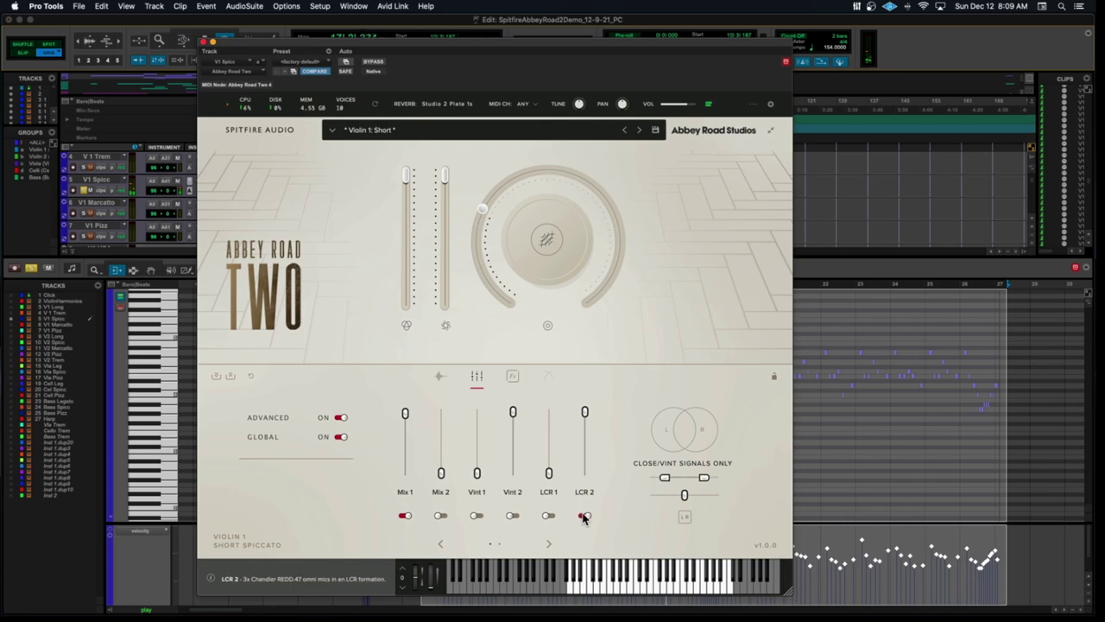
{"action": "left_click", "coordinate": [404, 515]}
{"action": "left_click", "coordinate": [584, 515]}
{"action": "left_click", "coordinate": [512, 515]}
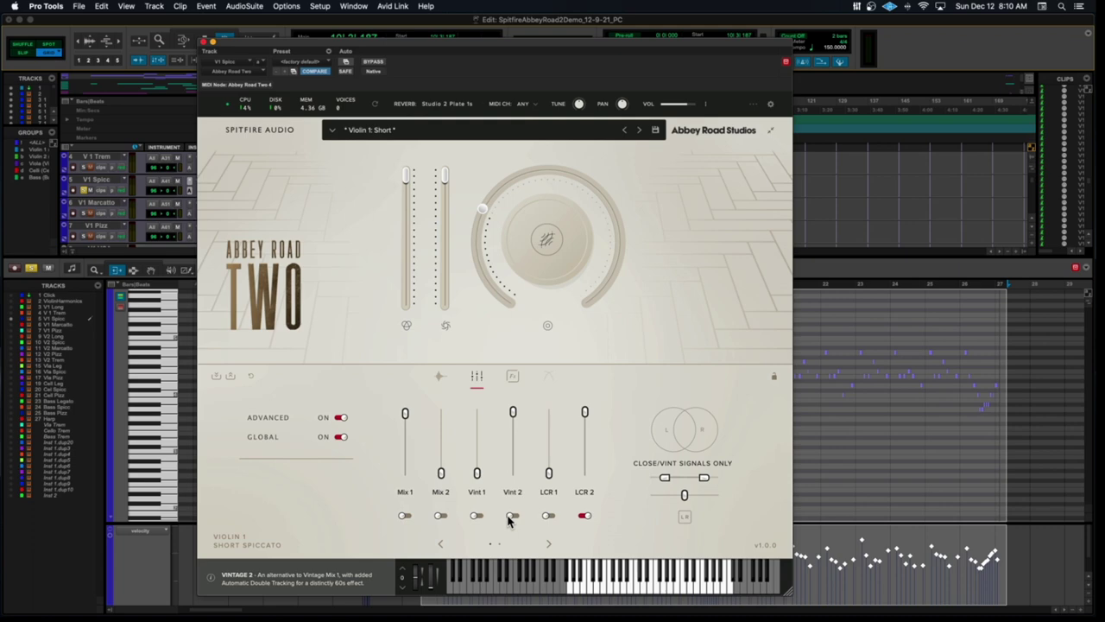
{"action": "left_click", "coordinate": [204, 43]}
Solo the V2 Spicc track, show its clip starting at bar 18 for note editing, and check the Violin 2 instrument's selected technique
{"action": "scroll", "coordinate": [259, 207], "scroll_direction": "down", "scroll_amount": 4}
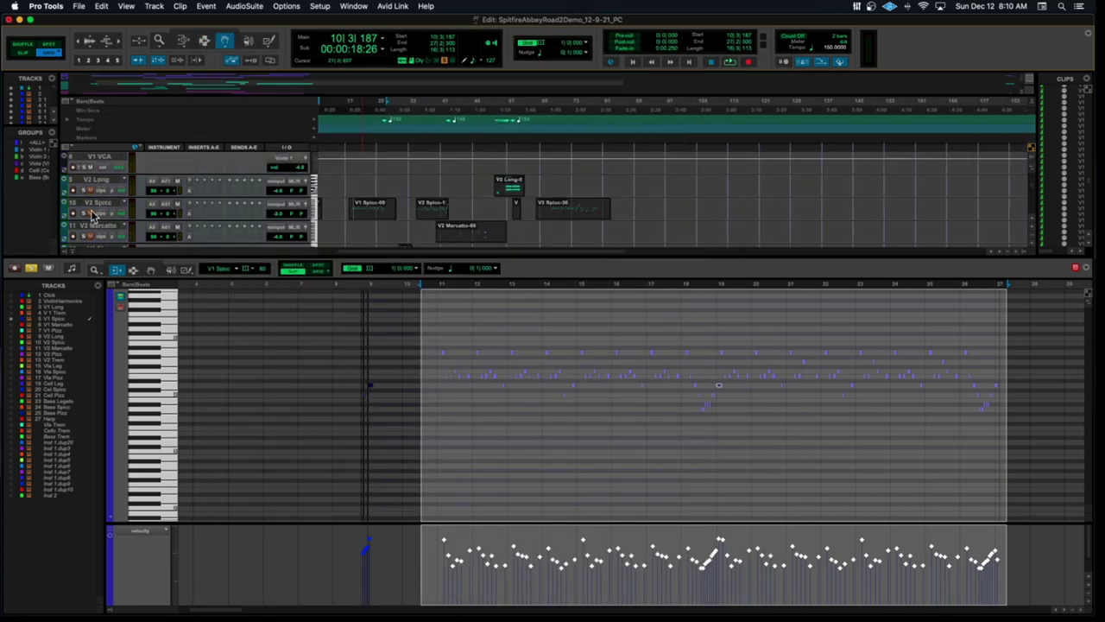
{"action": "left_click", "coordinate": [365, 210]}
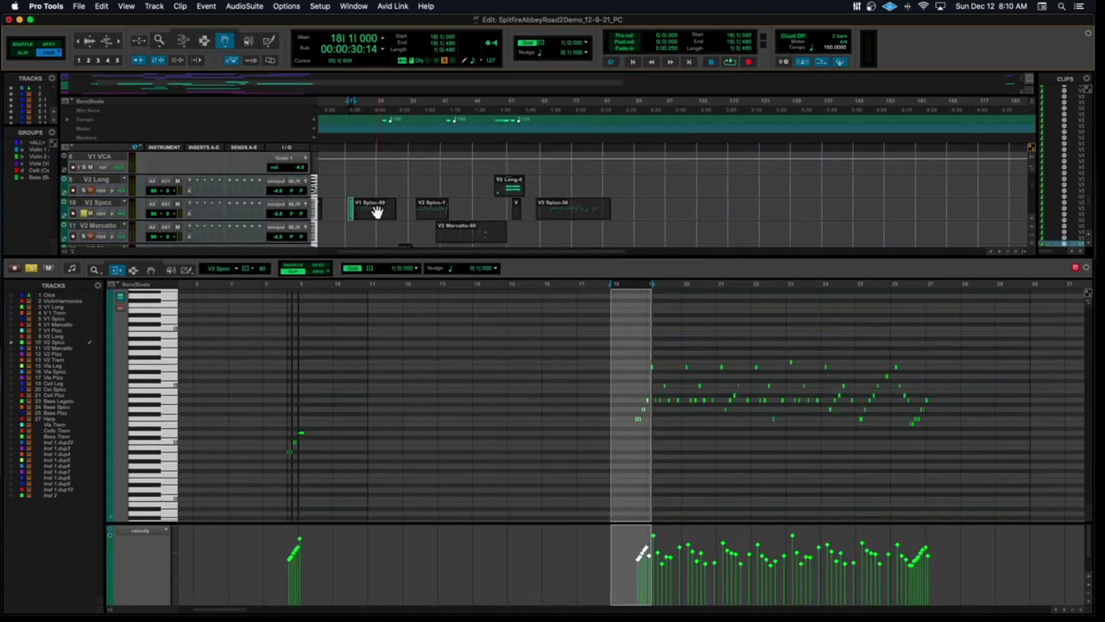
{"action": "left_click", "coordinate": [366, 211]}
{"action": "left_click", "coordinate": [215, 213]}
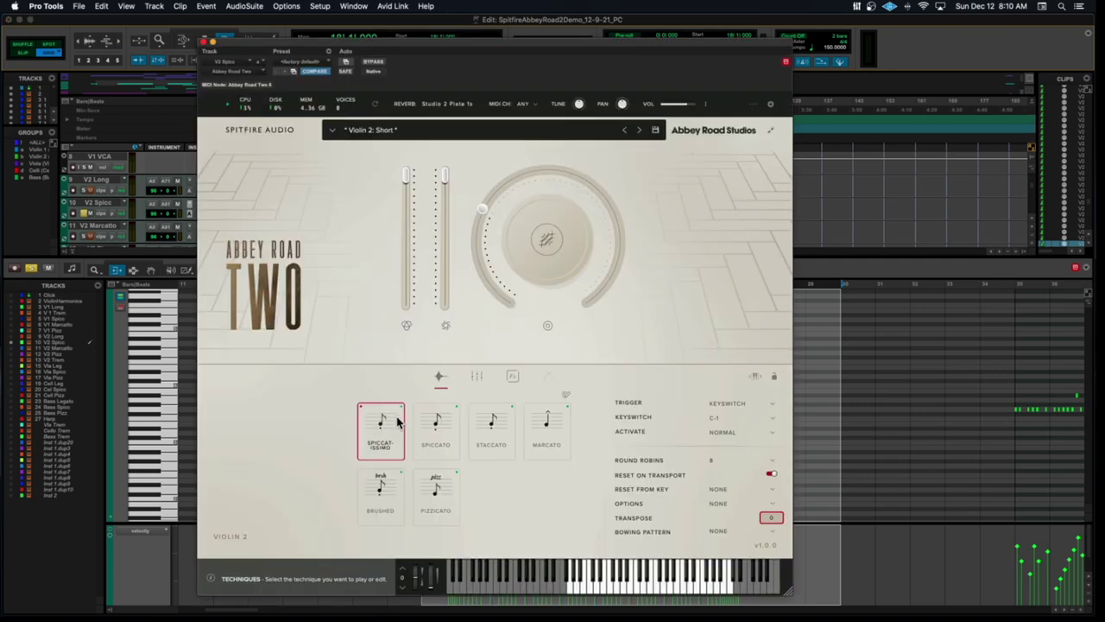
{"action": "left_click", "coordinate": [204, 43]}
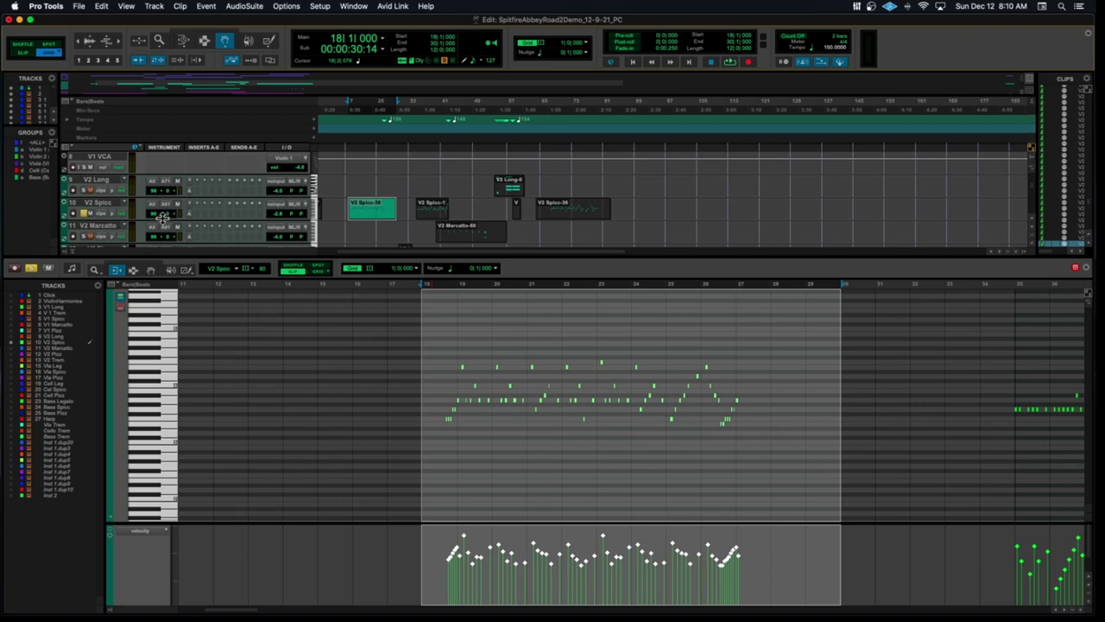
Examine the Violin 2 instrument's microphone mixer, close it, and play the V2 Spicc notes from bar 18
{"action": "scroll", "coordinate": [184, 240], "scroll_direction": "up", "scroll_amount": 1}
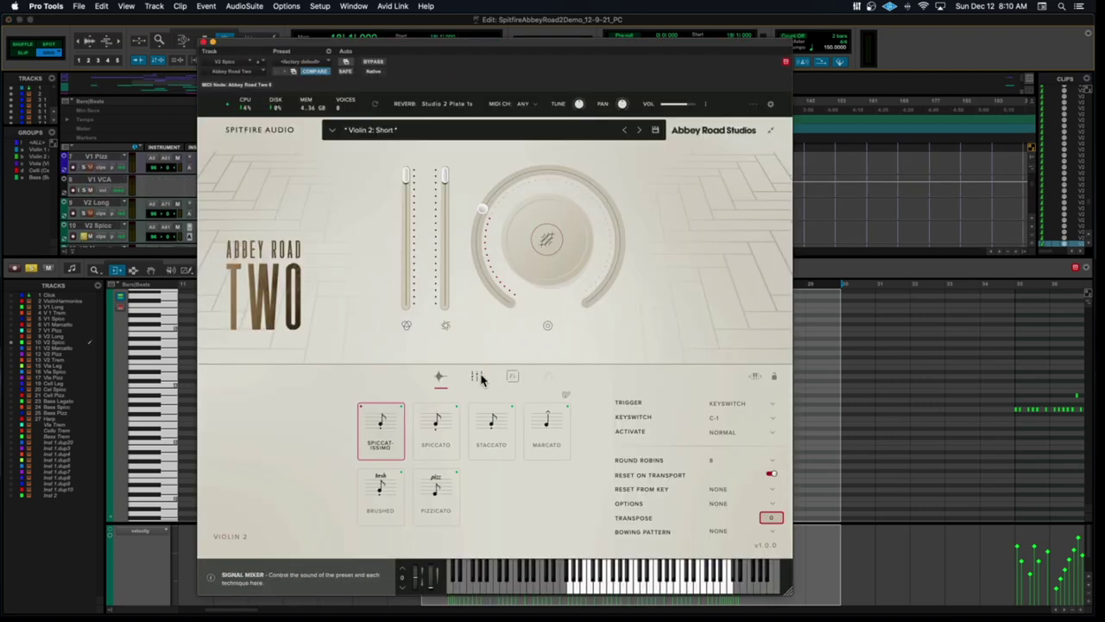
{"action": "left_click", "coordinate": [477, 377]}
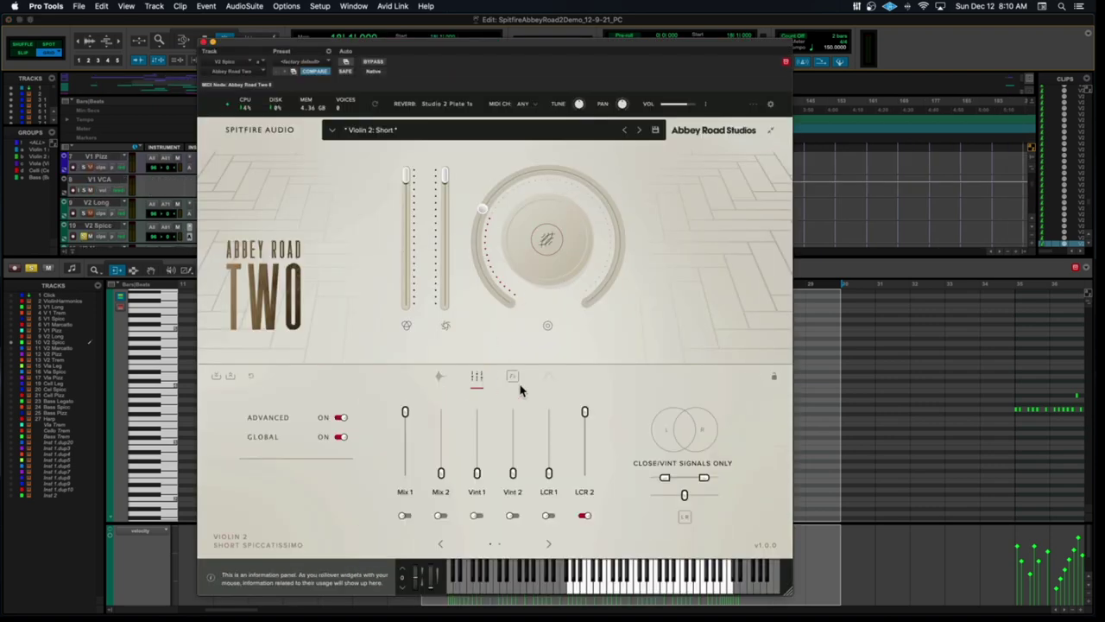
{"action": "left_click", "coordinate": [205, 42]}
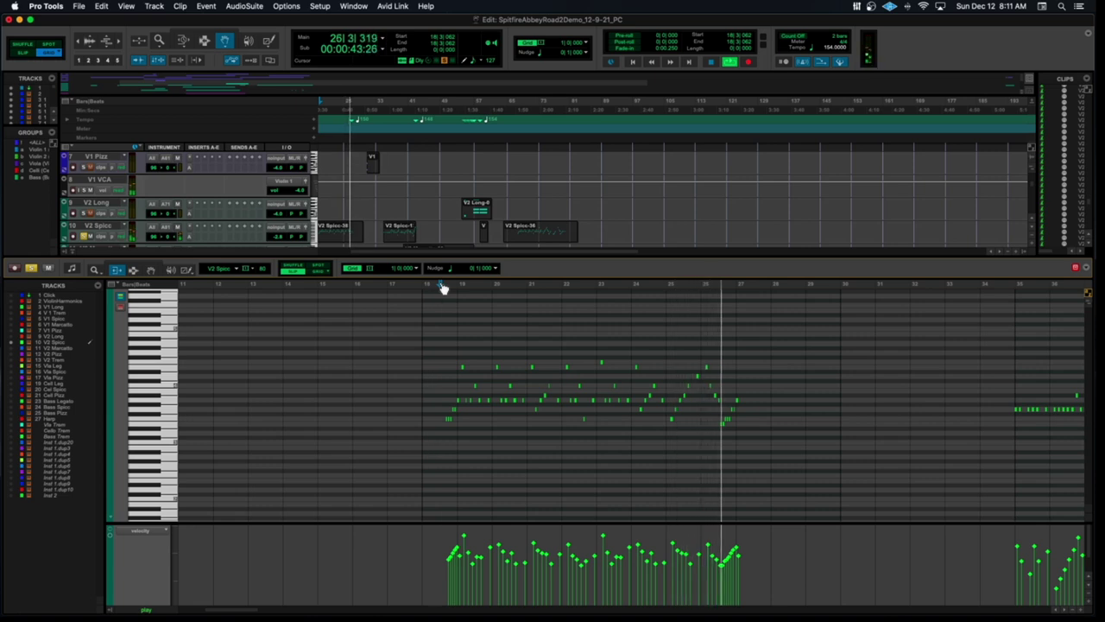
{"action": "key", "text": "space"}
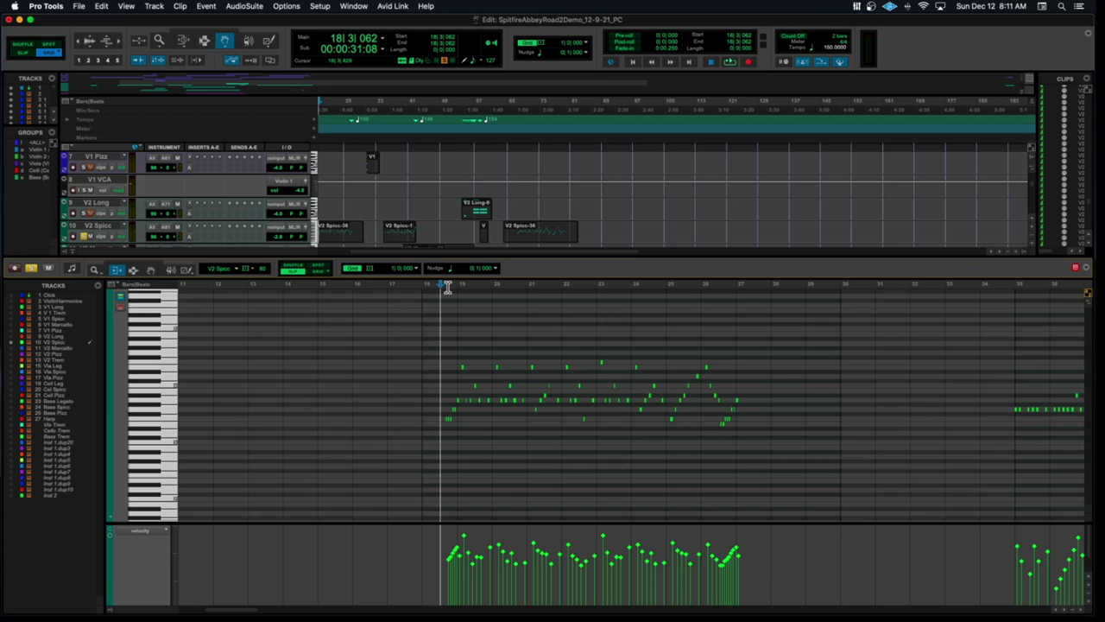
Select the V2 Spicc notes in bars 18 to 27, try raising their velocities, and play the passage
{"action": "key", "text": "super+a"}
{"action": "key", "text": "space"}
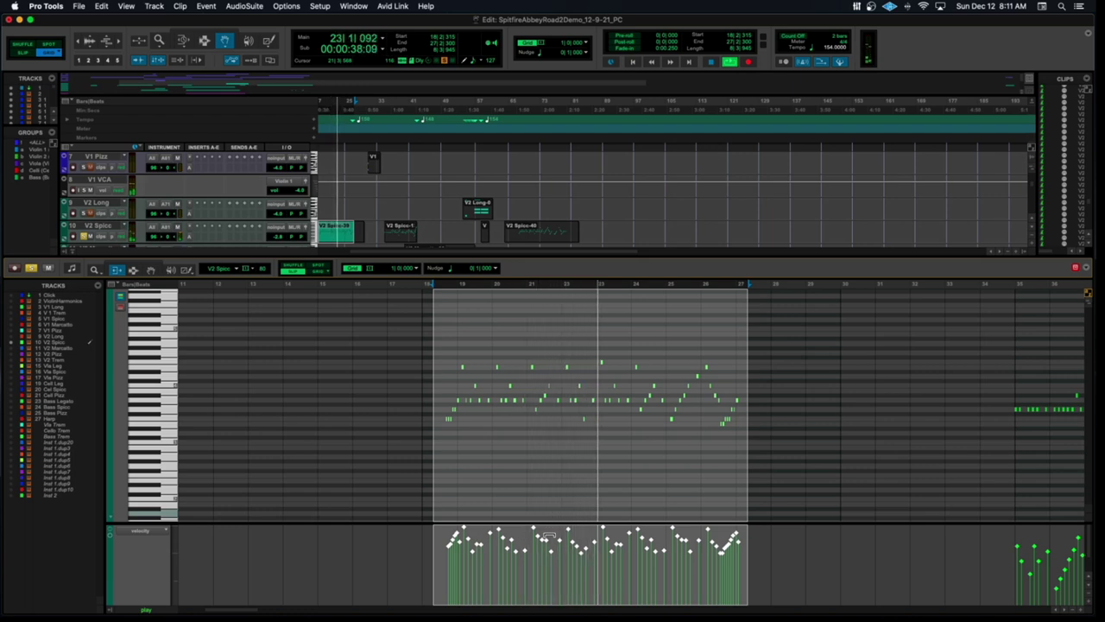
{"action": "key", "text": "space"}
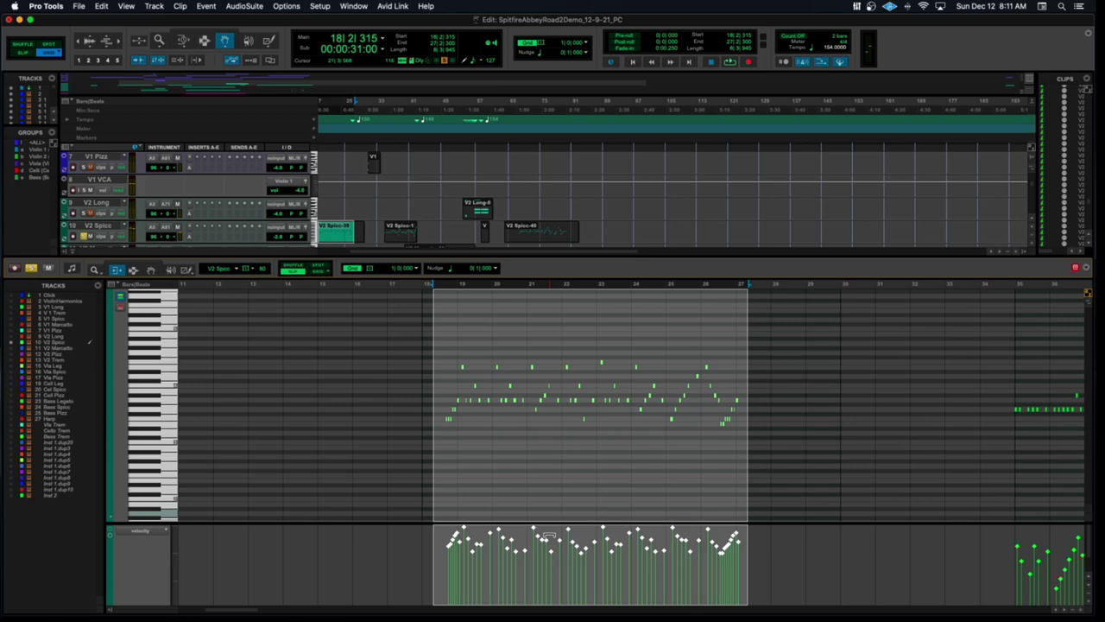
Try lowering the selected V2 Spicc velocities well below their original level, play the passage, and restore the original velocities
{"action": "left_click_drag", "start_coordinate": [548, 535], "coordinate": [548, 576]}
{"action": "key", "text": "space"}
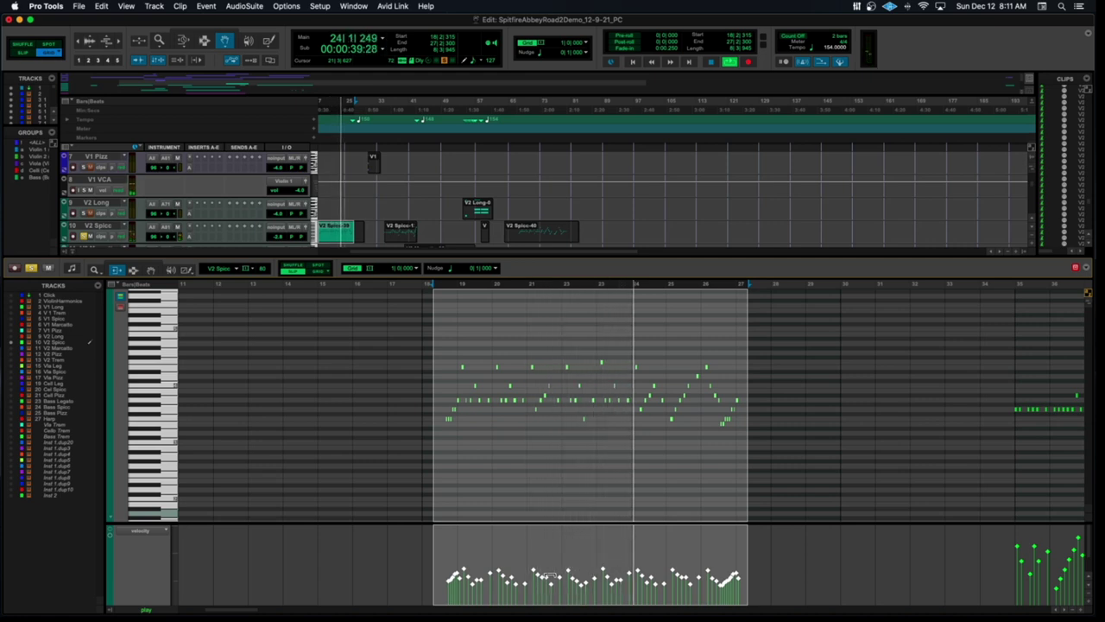
{"action": "key", "text": "space"}
{"action": "left_click_drag", "start_coordinate": [549, 577], "coordinate": [549, 575]}
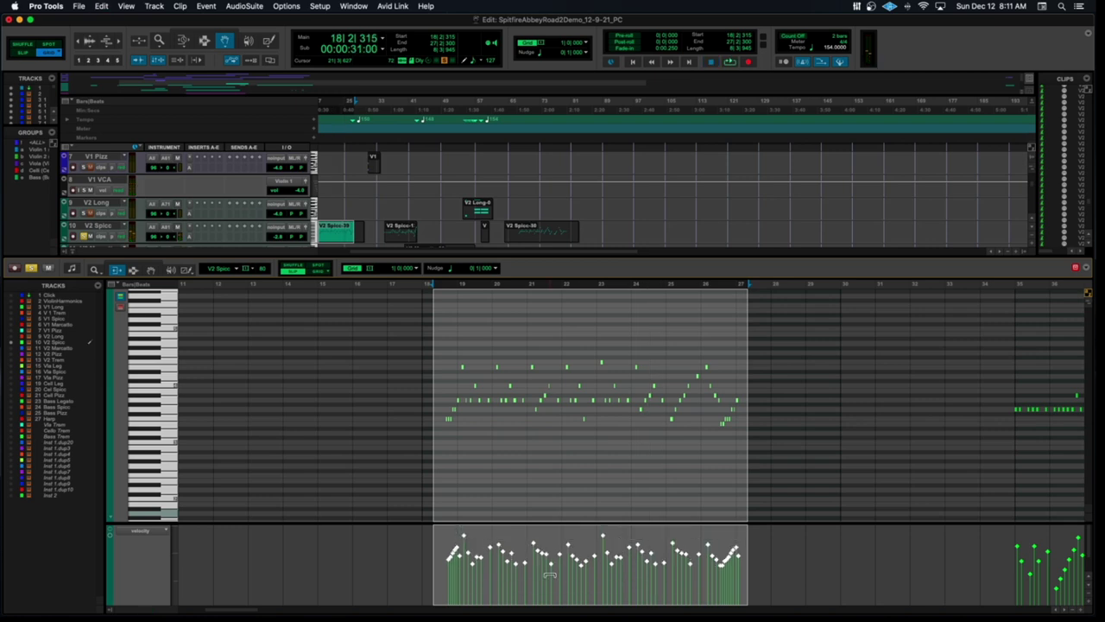
In the Violin 2 instrument's microphone mixer, raise Vint 1 and Mix 2 to full, leaving only Vint 1 enabled
{"action": "left_click", "coordinate": [190, 238]}
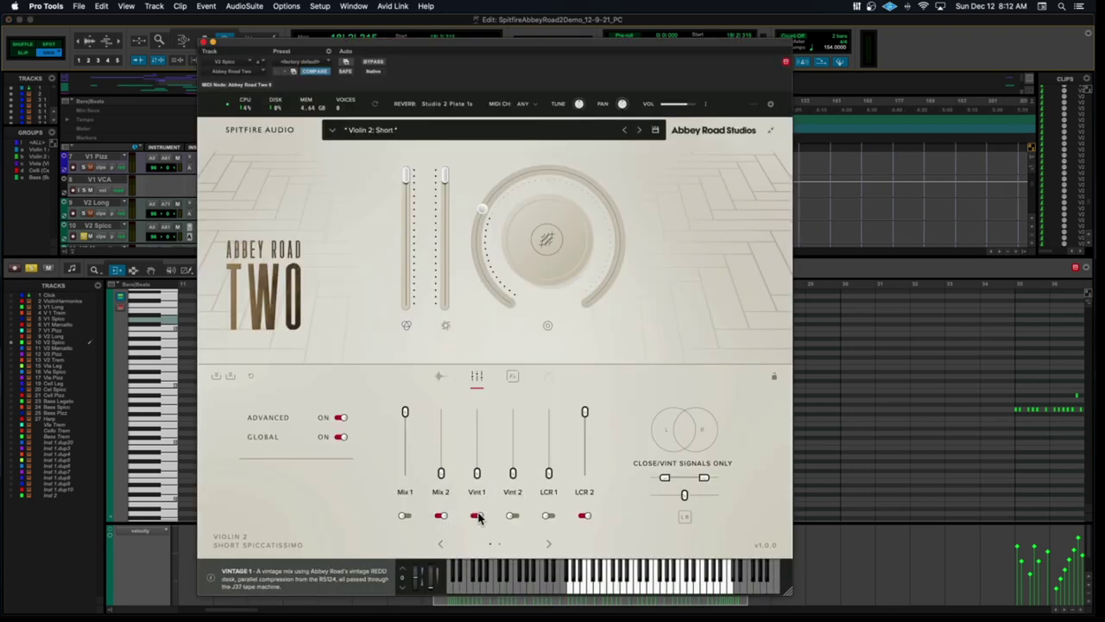
{"action": "left_click_drag", "start_coordinate": [477, 473], "coordinate": [476, 412]}
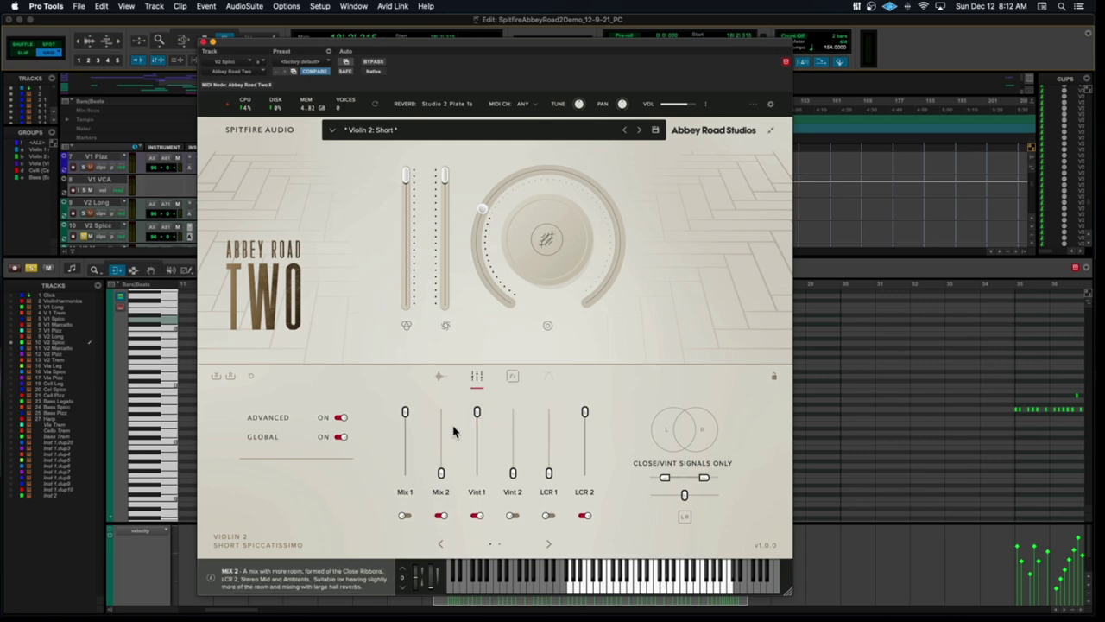
{"action": "left_click_drag", "start_coordinate": [441, 473], "coordinate": [440, 389]}
{"action": "left_click", "coordinate": [584, 515]}
{"action": "left_click", "coordinate": [440, 515]}
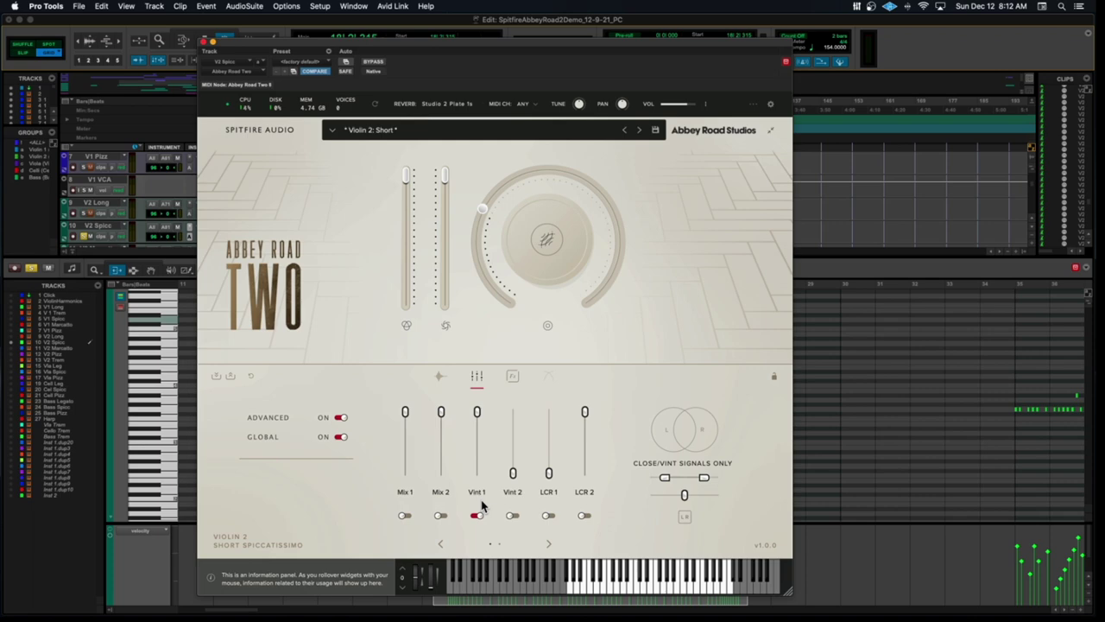
Compare Violin 2's Vint 1, Mix 1 and LCR 2 signals during playback, finishing with Mix 1 and LCR 2 enabled
{"action": "left_click", "coordinate": [406, 516]}
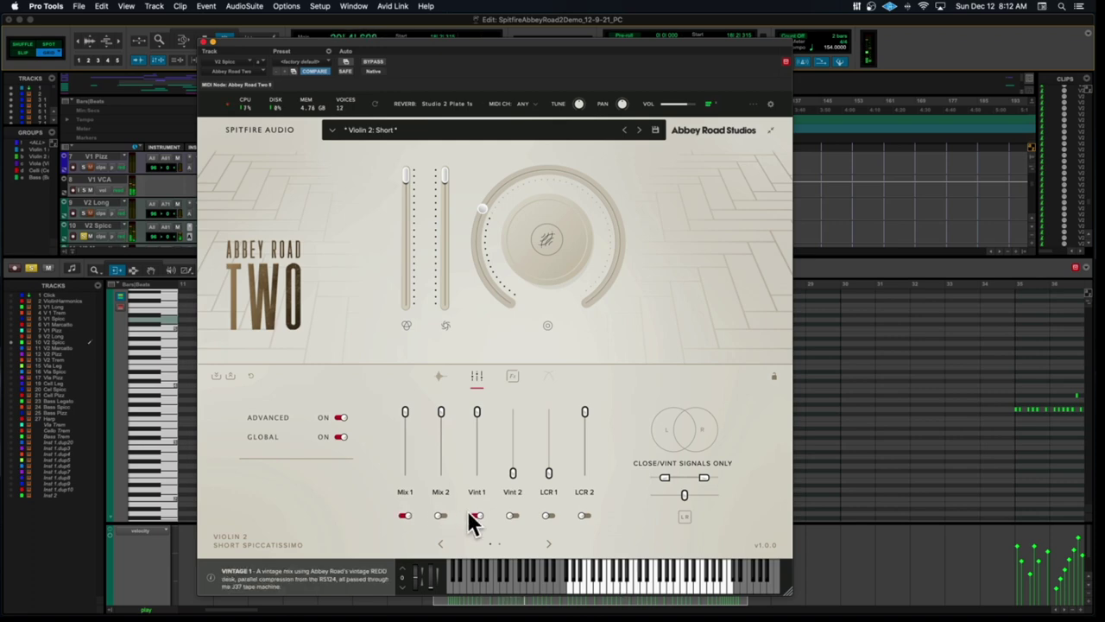
{"action": "left_click", "coordinate": [474, 516]}
{"action": "left_click", "coordinate": [477, 515]}
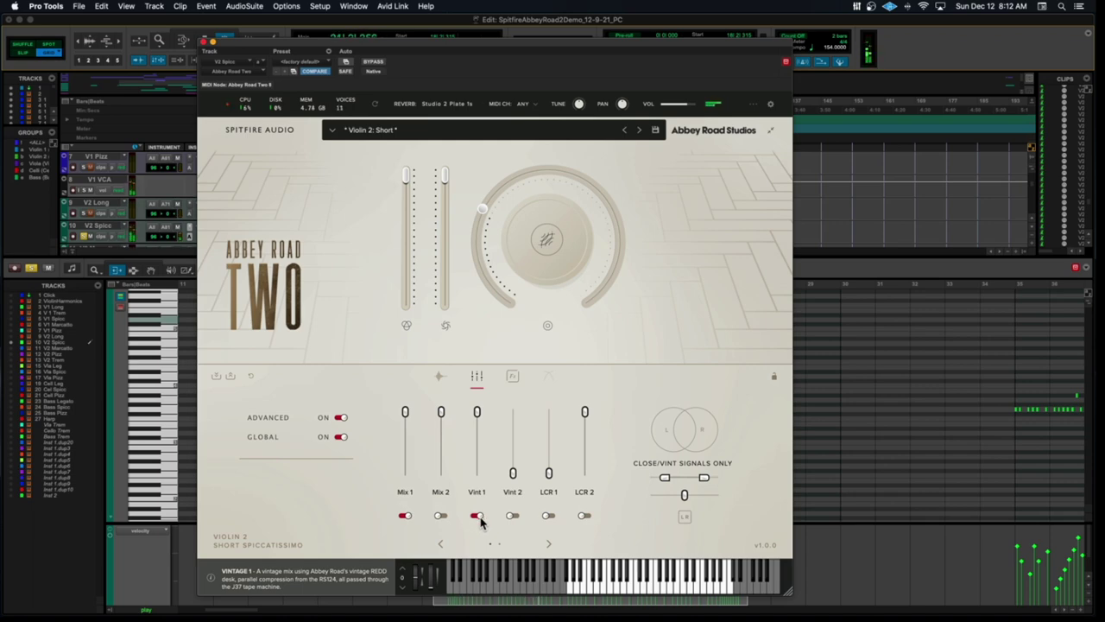
{"action": "left_click", "coordinate": [403, 516]}
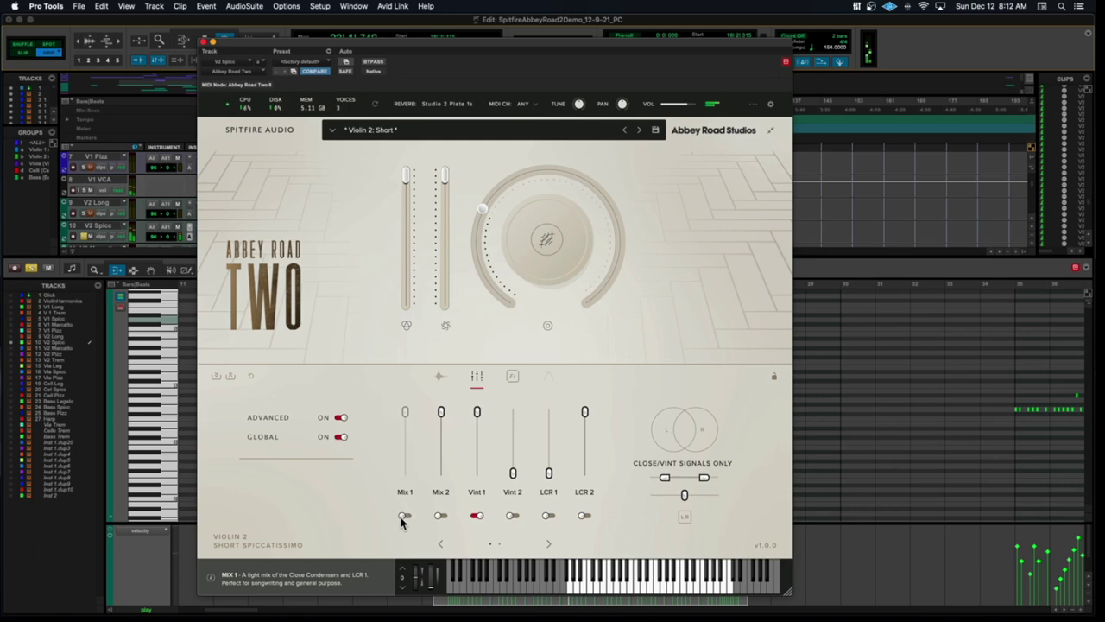
{"action": "left_click", "coordinate": [584, 515]}
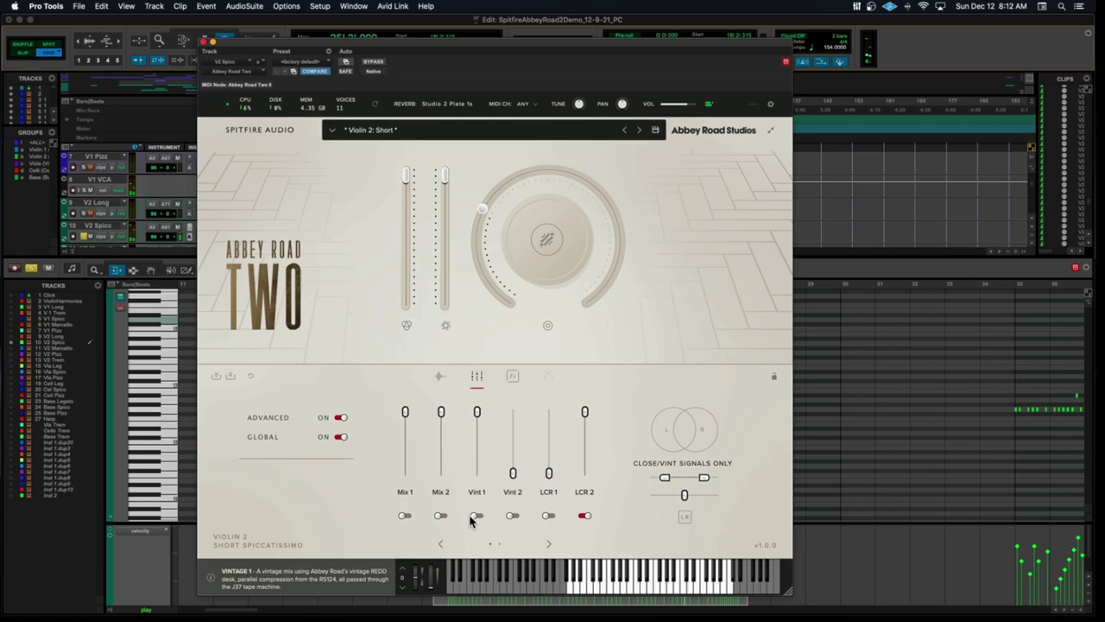
{"action": "left_click", "coordinate": [407, 517]}
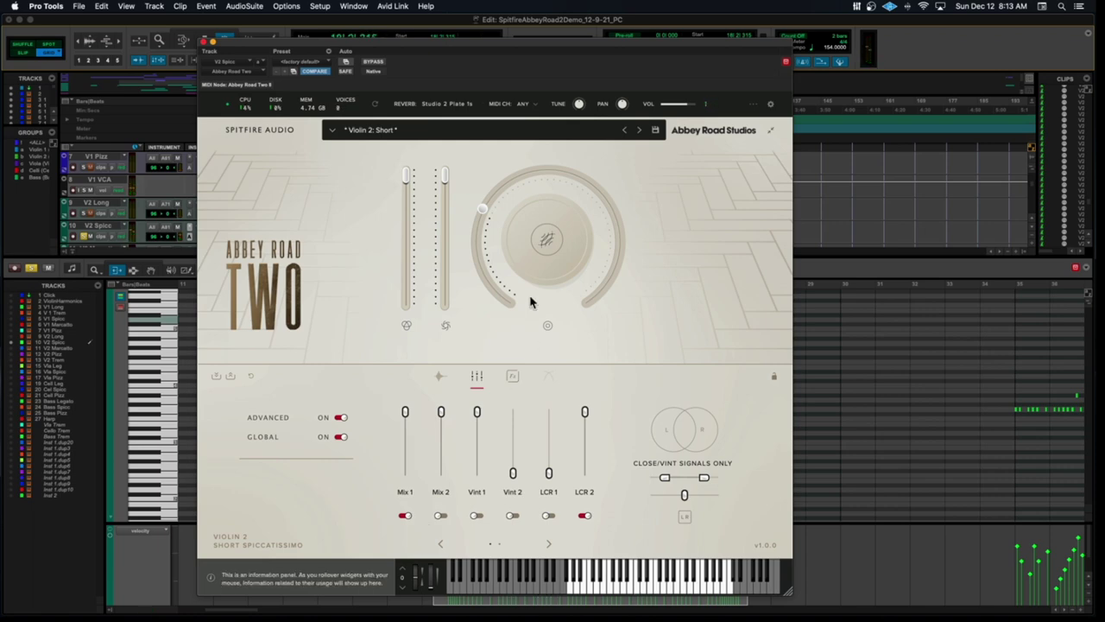
Compare the Large Hall and Studio 2 Chamber reverbs on Violin 2 during playback, return to Studio 2 Plate 1s, and close the instrument
{"action": "left_click", "coordinate": [464, 107]}
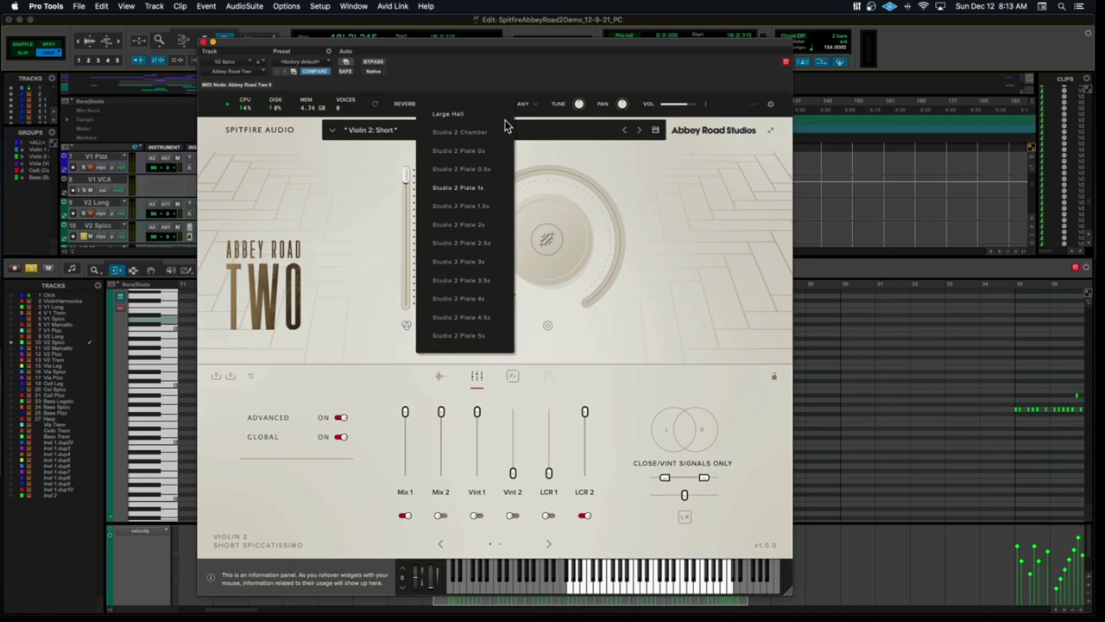
{"action": "left_click", "coordinate": [460, 116]}
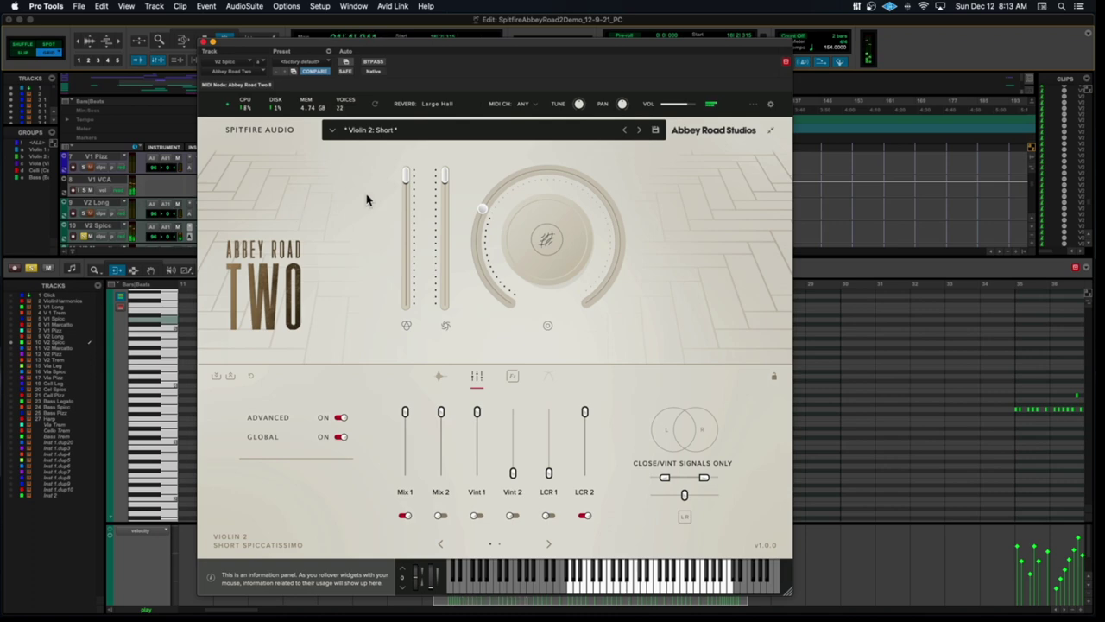
{"action": "left_click", "coordinate": [449, 104]}
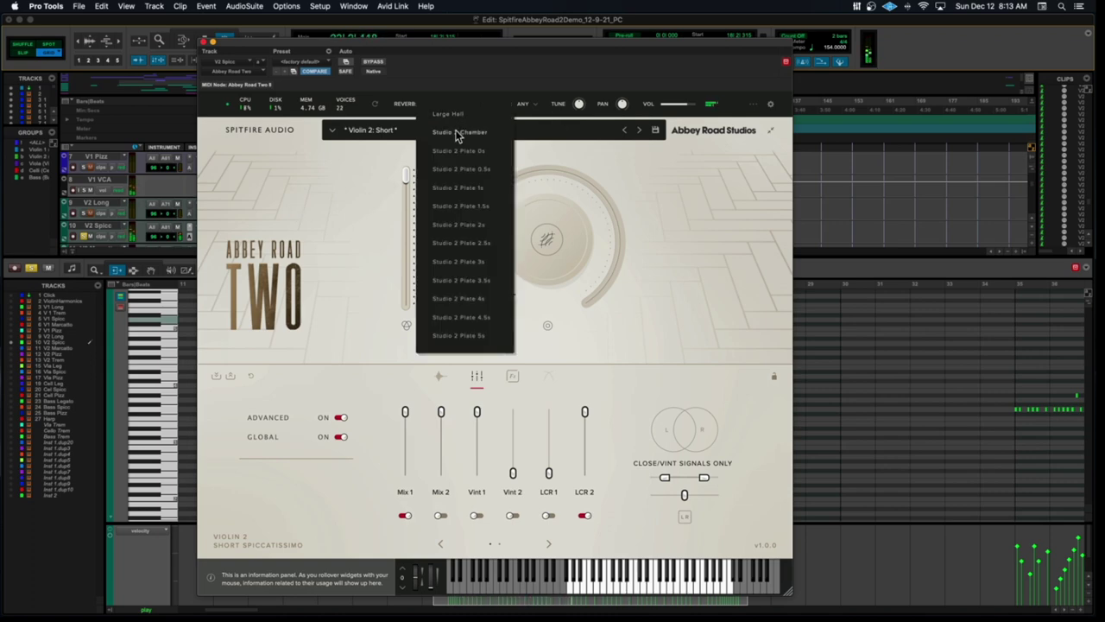
{"action": "left_click", "coordinate": [458, 133]}
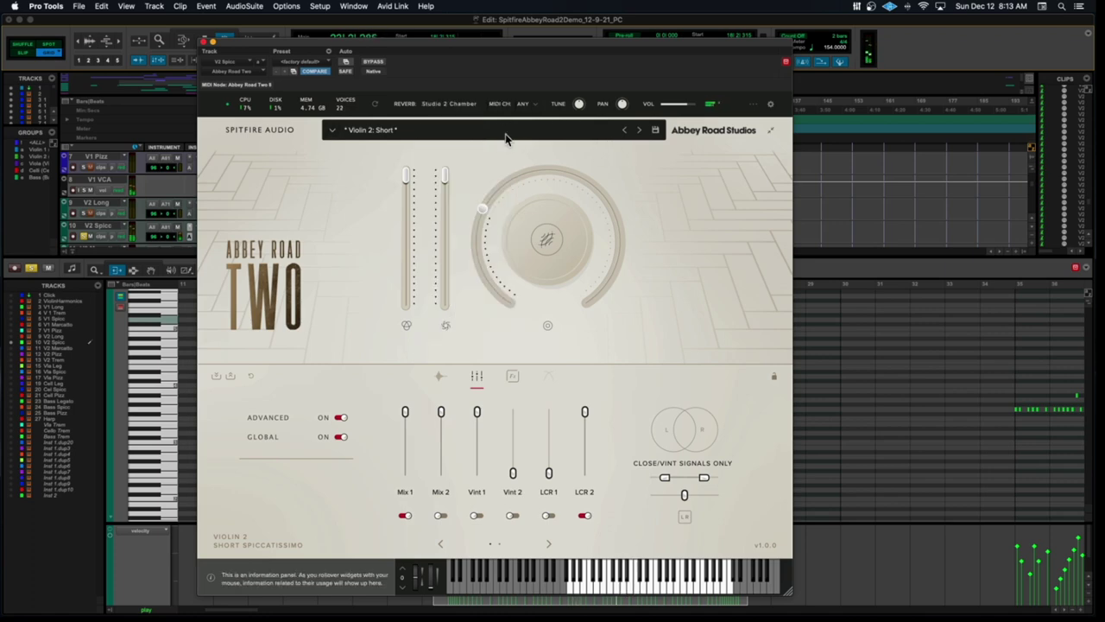
{"action": "left_click", "coordinate": [461, 107]}
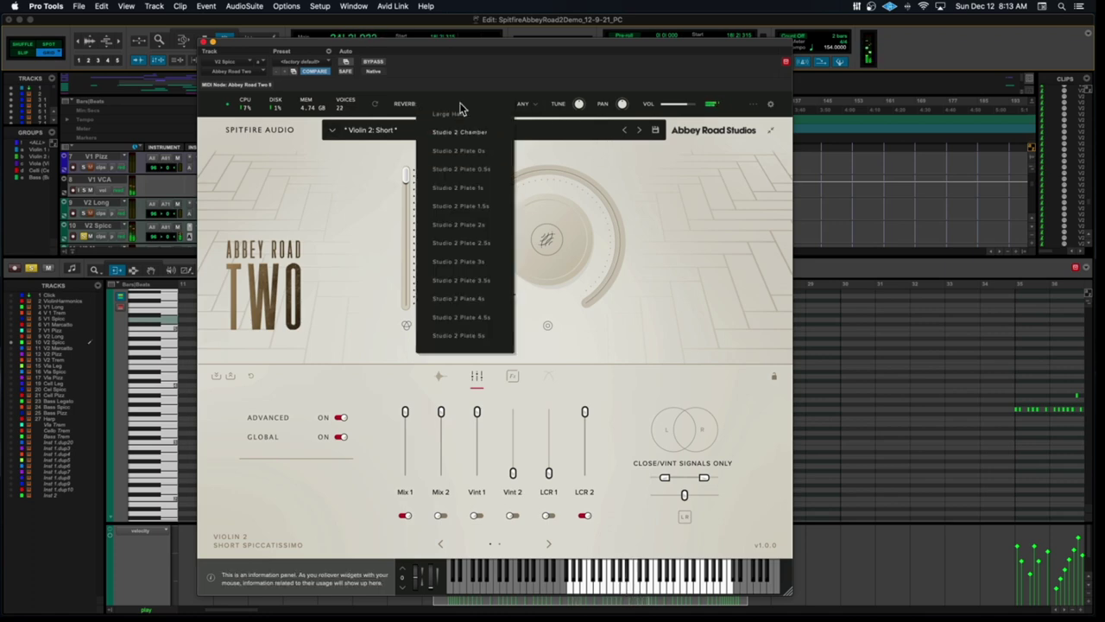
{"action": "left_click", "coordinate": [471, 188]}
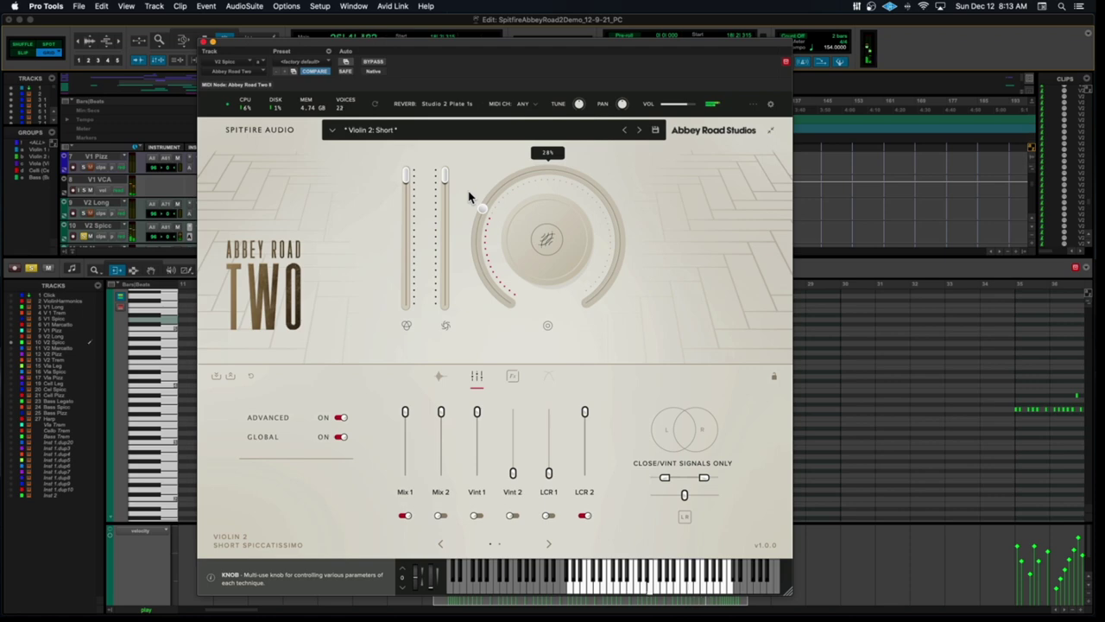
{"action": "left_click", "coordinate": [202, 40]}
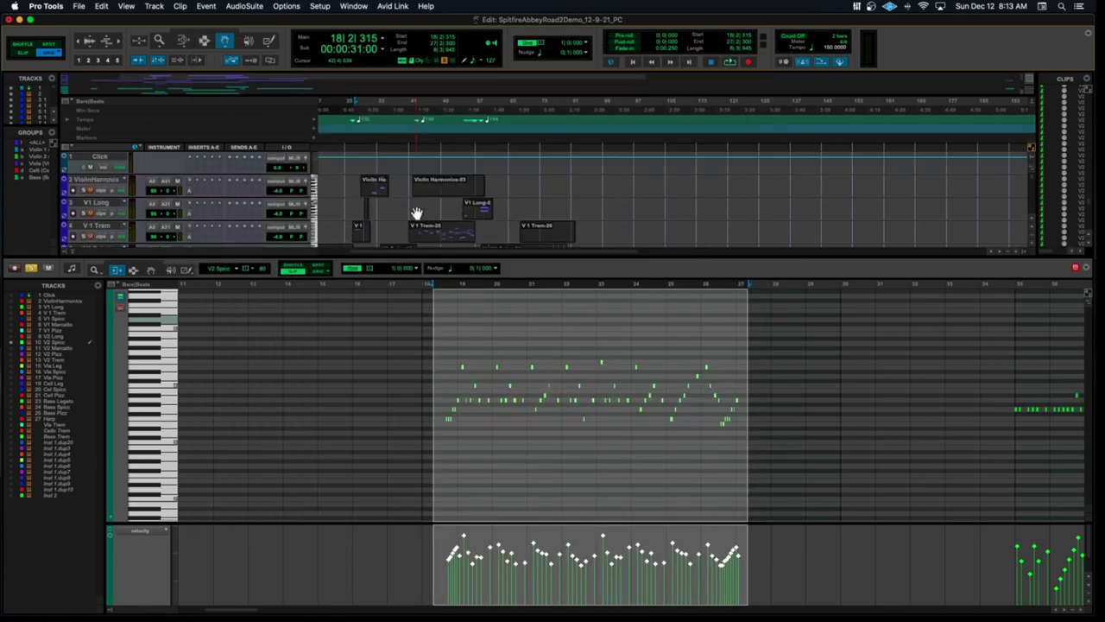
Solo the Vla Spicc track and examine its instrument's short techniques and microphone mixer
{"action": "scroll", "coordinate": [416, 212], "scroll_direction": "down", "scroll_amount": 4}
{"action": "scroll", "coordinate": [416, 212], "scroll_direction": "down", "scroll_amount": 4}
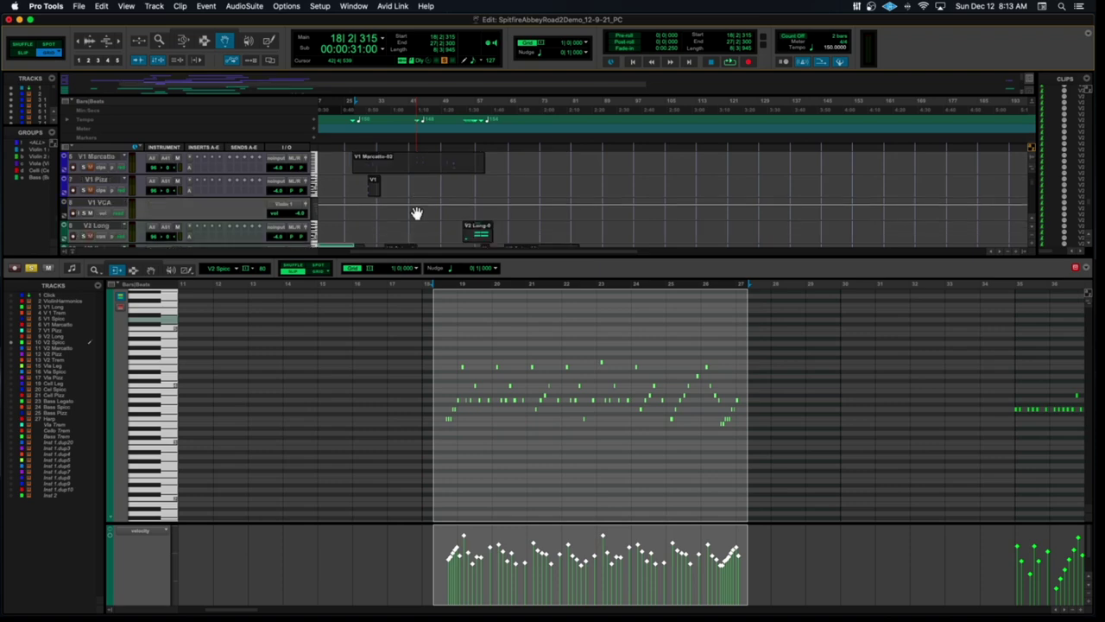
{"action": "left_click", "coordinate": [90, 190]}
{"action": "left_click", "coordinate": [86, 190]}
{"action": "left_click", "coordinate": [188, 191]}
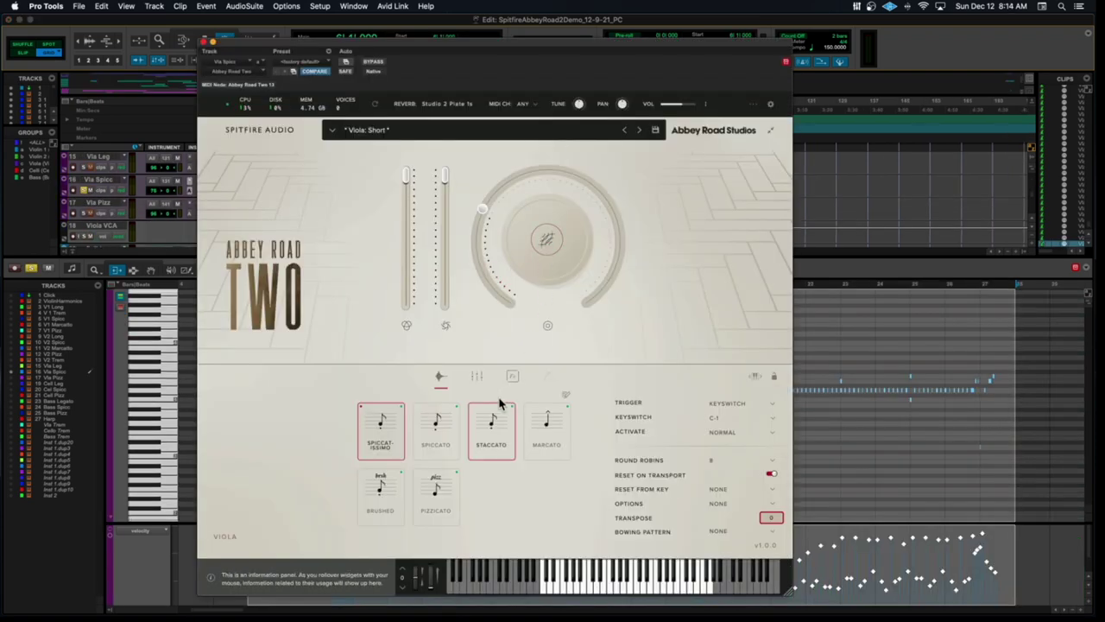
{"action": "left_click", "coordinate": [477, 376]}
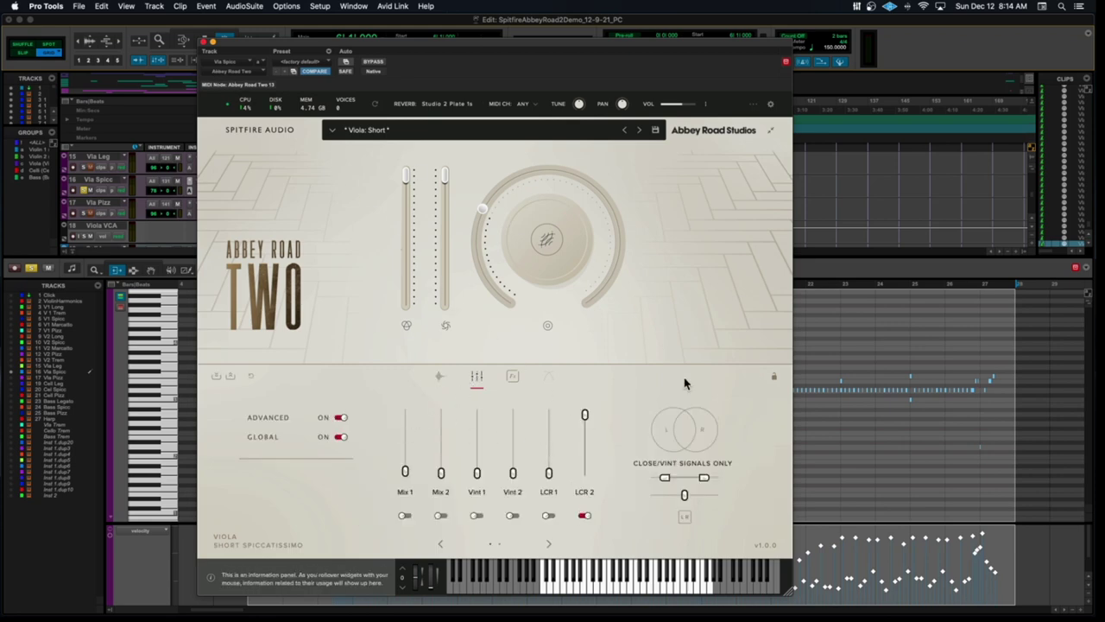
{"action": "key", "text": "super+w"}
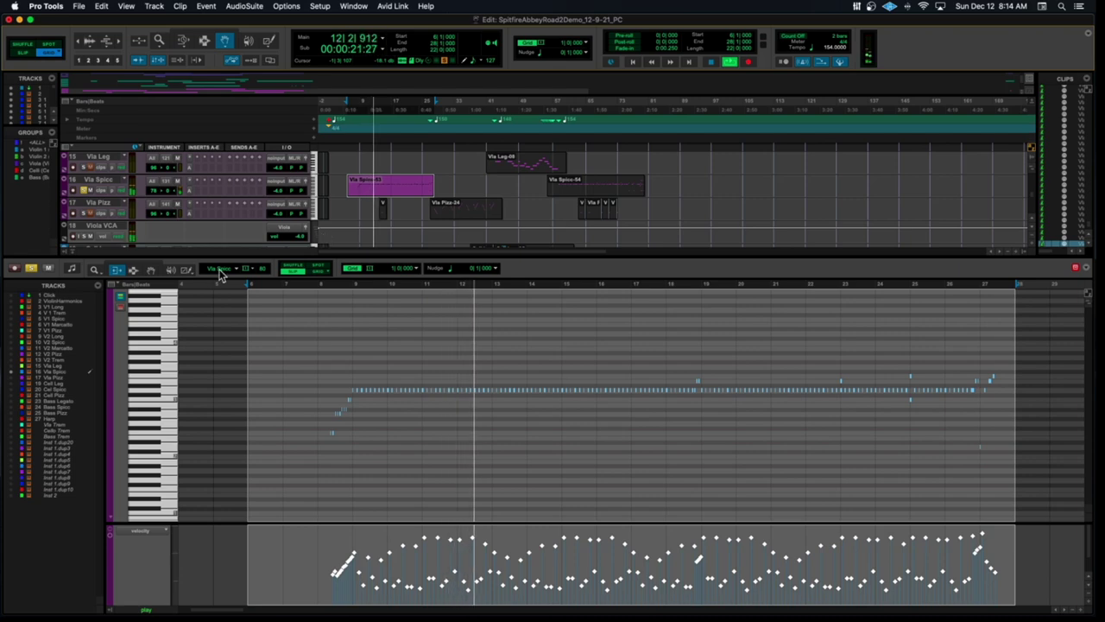
Raise the Vla Spicc track's MIDI volume to 102 during playback and stop the transport
{"action": "left_click", "coordinate": [157, 187]}
{"action": "left_click_drag", "start_coordinate": [157, 187], "coordinate": [157, 185]}
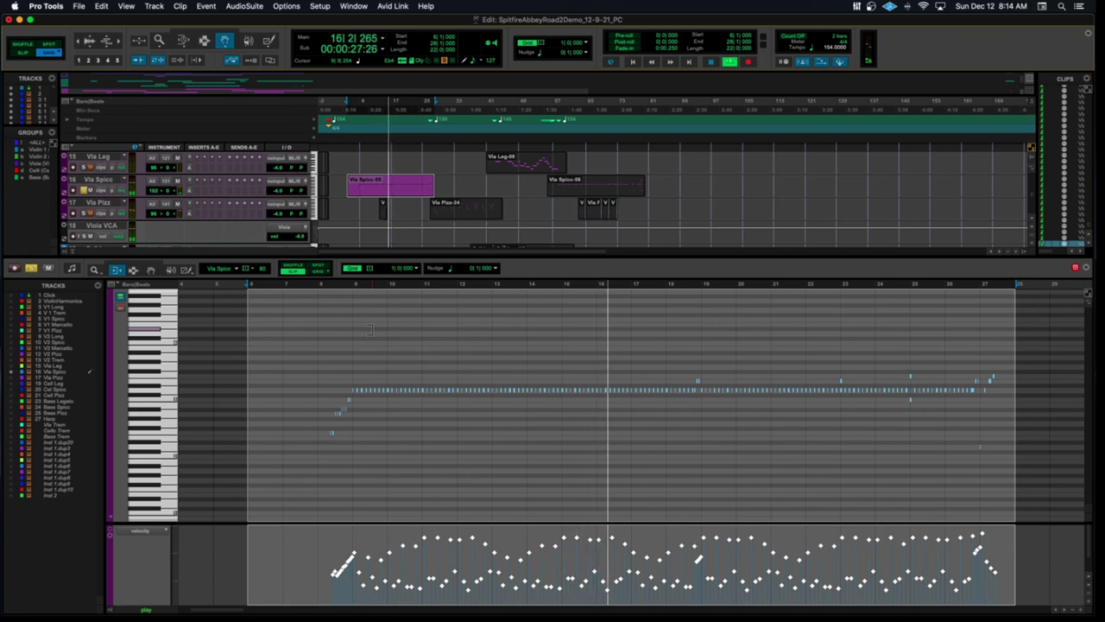
{"action": "key", "text": "space"}
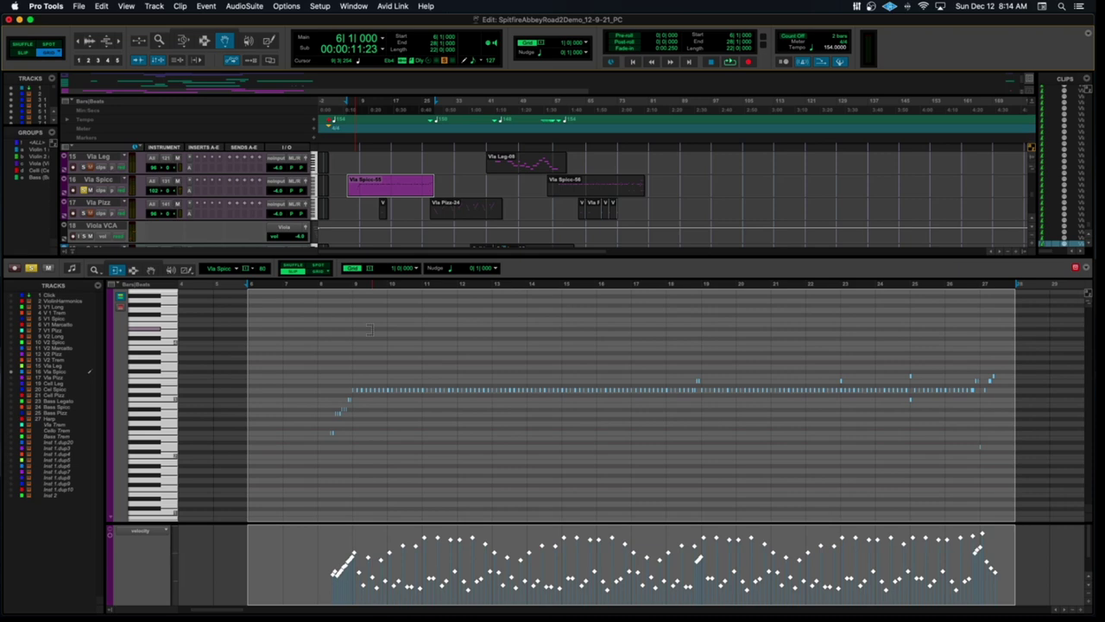
Try raising the selected Vla Spicc velocities and play the passage from just before bar 8
{"action": "scroll", "coordinate": [368, 328], "scroll_direction": "up", "scroll_amount": 3}
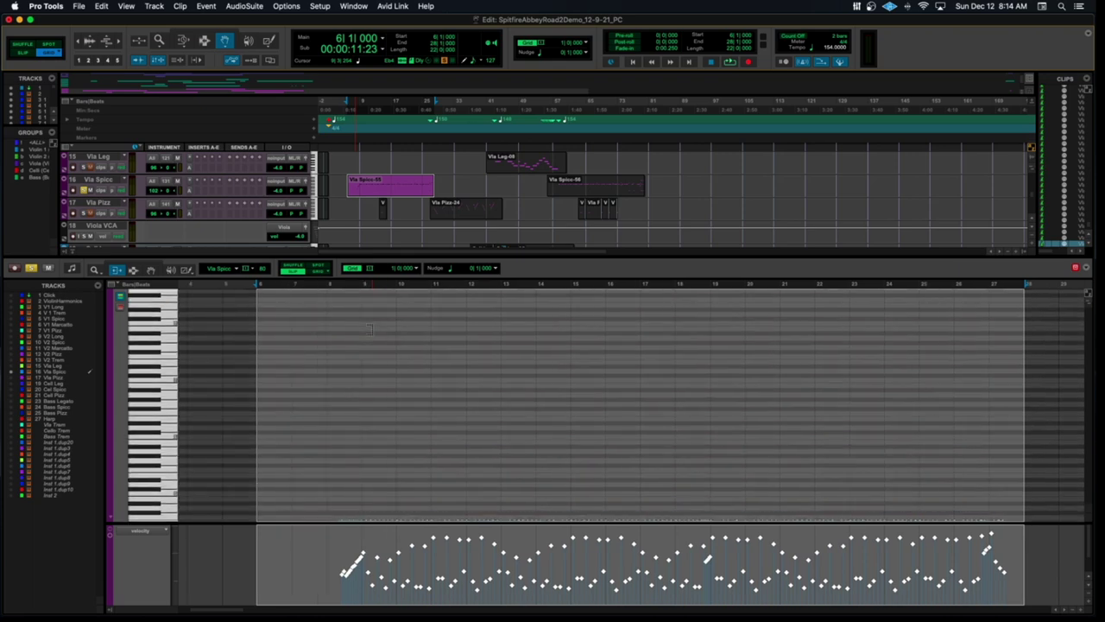
{"action": "scroll", "coordinate": [368, 329], "scroll_direction": "down", "scroll_amount": 3}
{"action": "scroll", "coordinate": [368, 328], "scroll_direction": "down", "scroll_amount": 3}
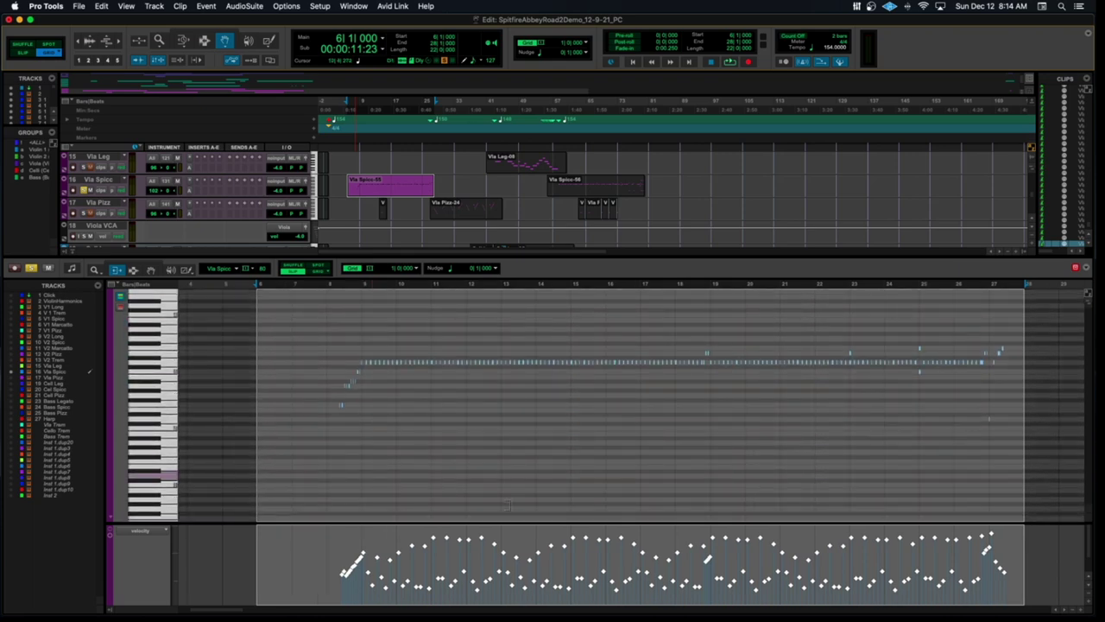
{"action": "left_click_drag", "start_coordinate": [525, 562], "coordinate": [531, 548]}
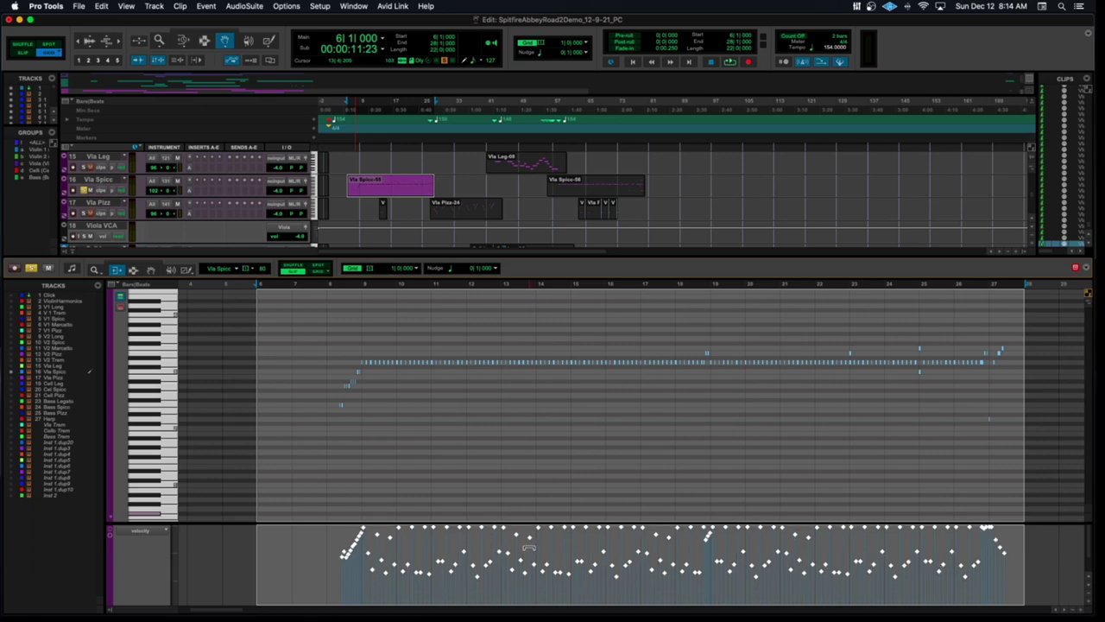
{"action": "left_click", "coordinate": [327, 286]}
{"action": "key", "text": "space"}
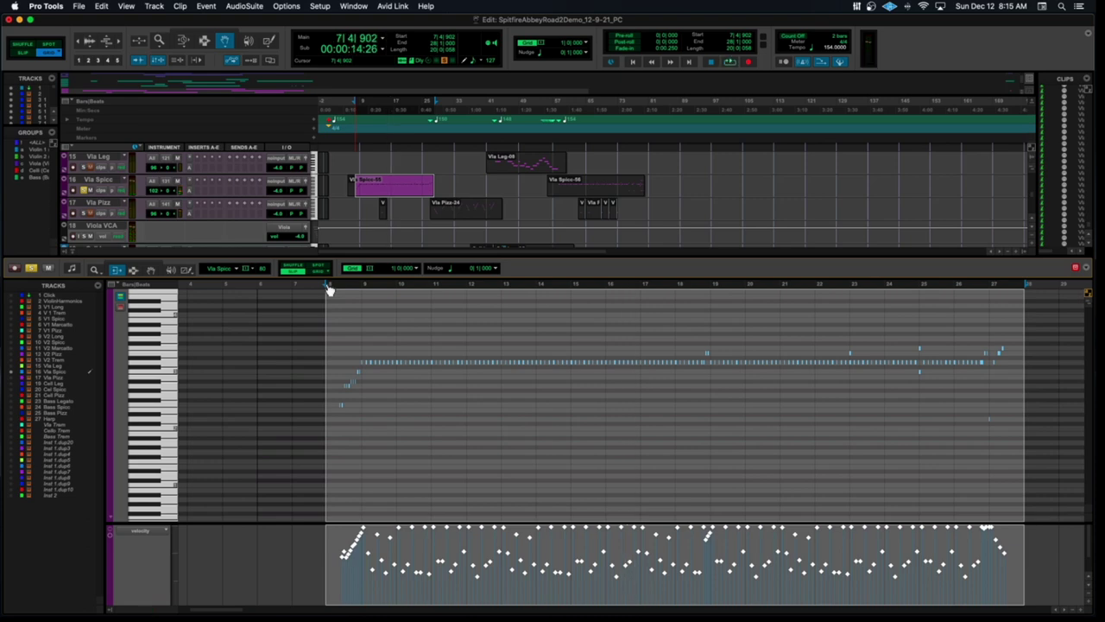
Try lowering the Vla Spicc velocities well below their original level, play the passage, and restore the original velocities
{"action": "scroll", "coordinate": [326, 287], "scroll_direction": "down", "scroll_amount": 1}
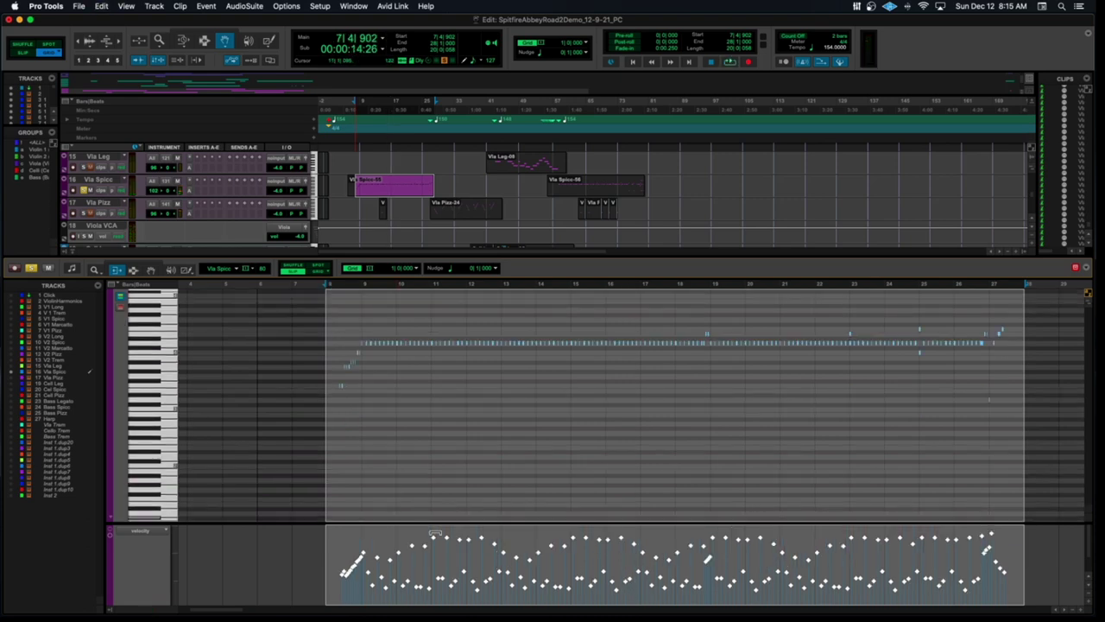
{"action": "key", "text": "space"}
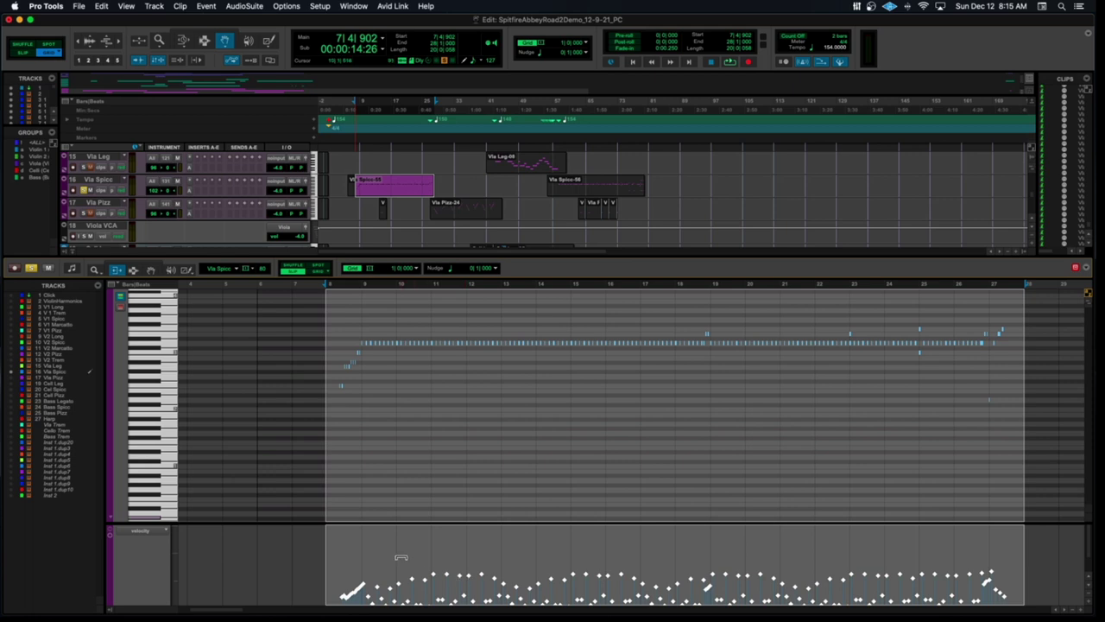
{"action": "key", "text": "super+z"}
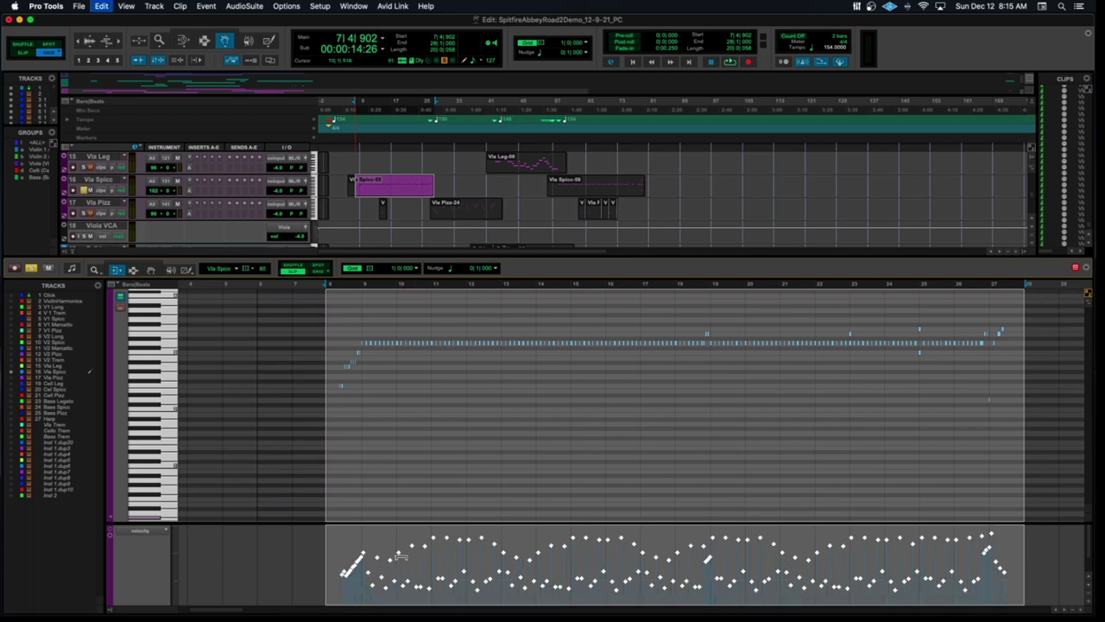
In the Vla Spicc instrument's microphone mixer, disable LCR 2 and enable LCR 1, Mix 1 and Mix 2, all raised to full
{"action": "left_click", "coordinate": [189, 191]}
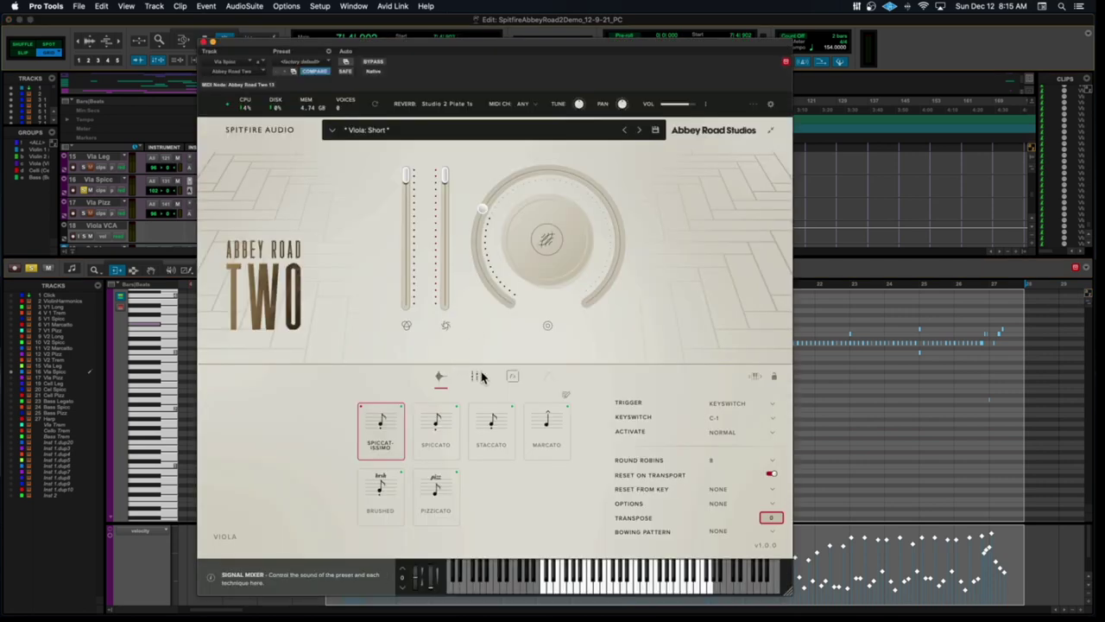
{"action": "left_click", "coordinate": [477, 375]}
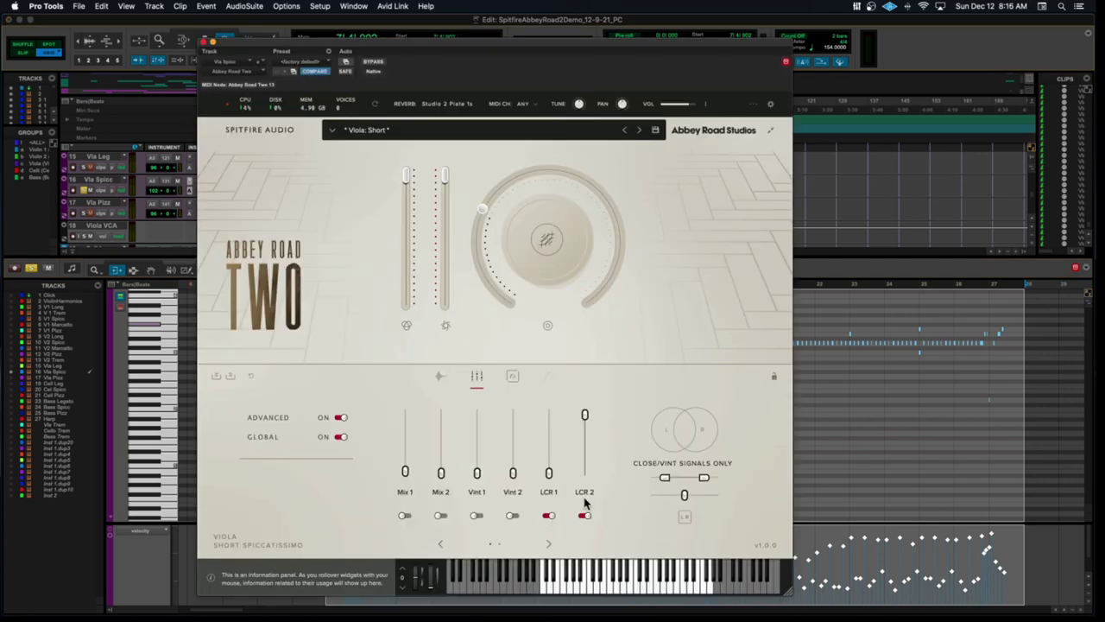
{"action": "left_click", "coordinate": [584, 516]}
{"action": "left_click_drag", "start_coordinate": [549, 473], "coordinate": [553, 399]}
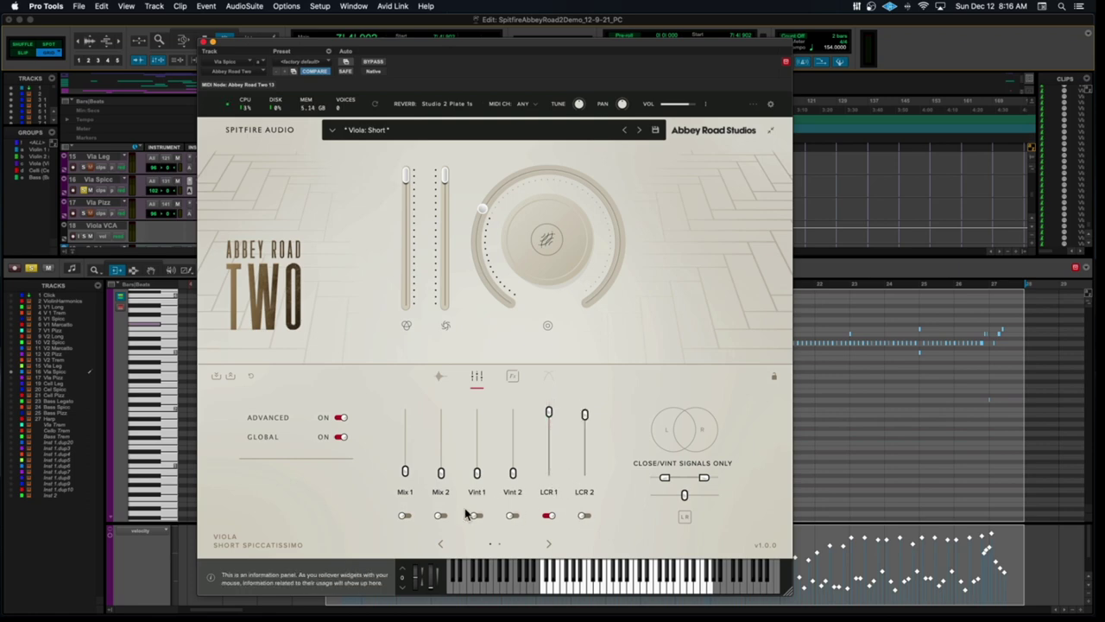
{"action": "left_click_drag", "start_coordinate": [404, 470], "coordinate": [416, 377]}
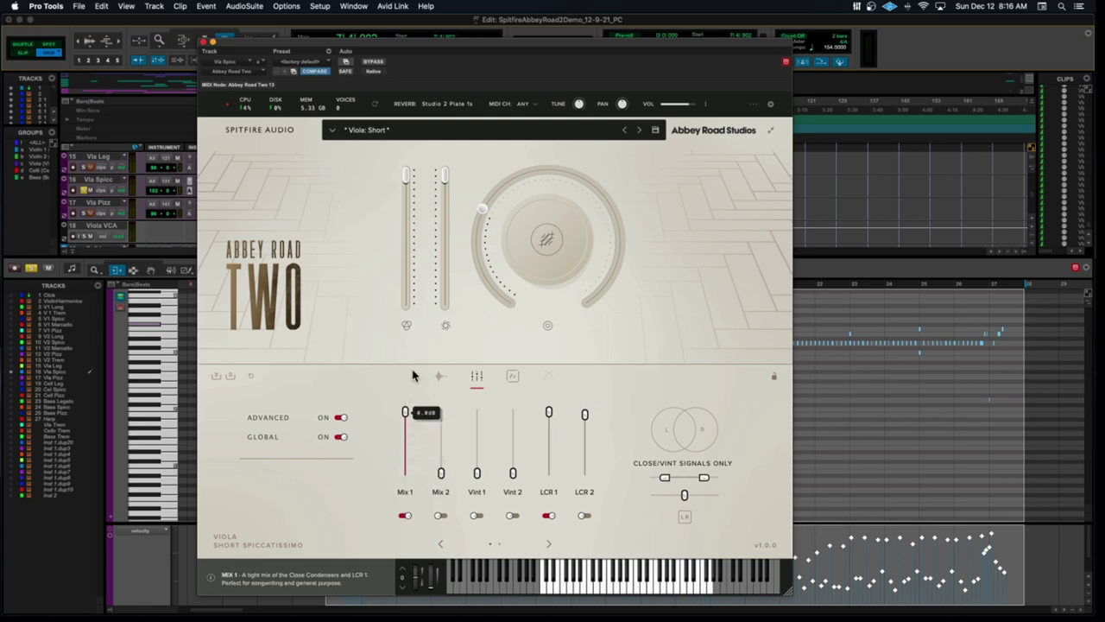
{"action": "left_click", "coordinate": [548, 517]}
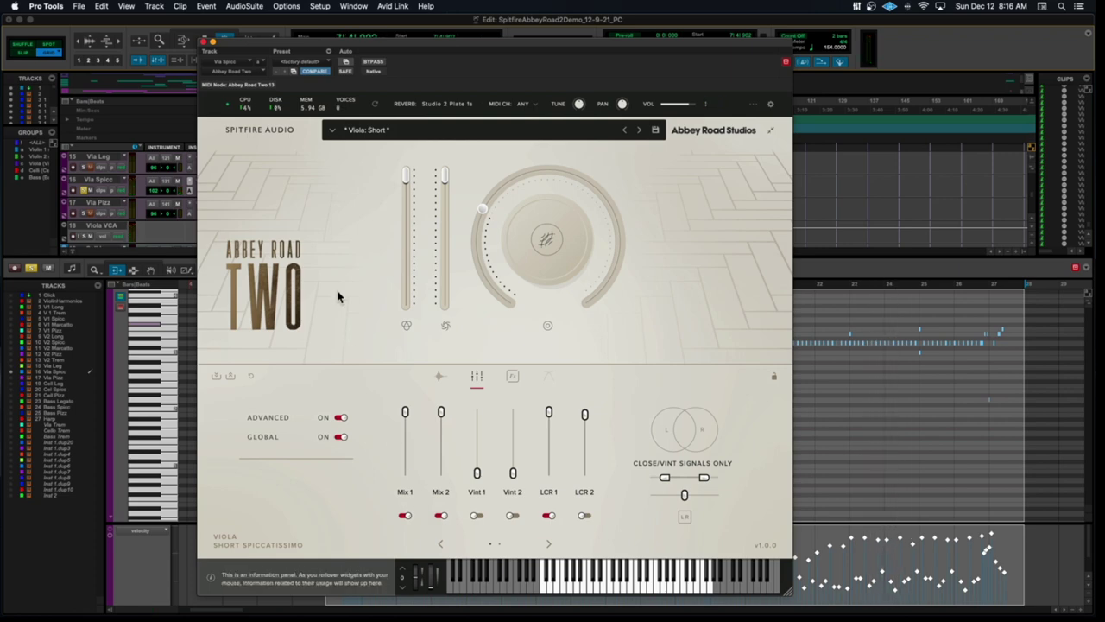
{"action": "left_click", "coordinate": [203, 41]}
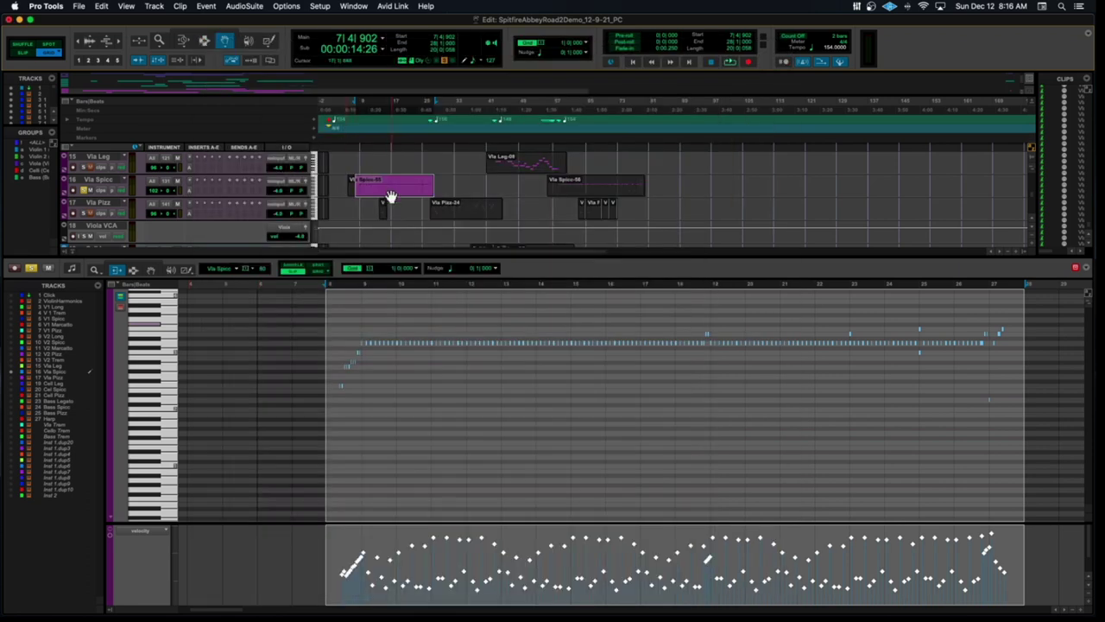
Show the V1, V2 and Vla Spicc notes together and play them from just before bar 11
{"action": "scroll", "coordinate": [425, 203], "scroll_direction": "up", "scroll_amount": 5}
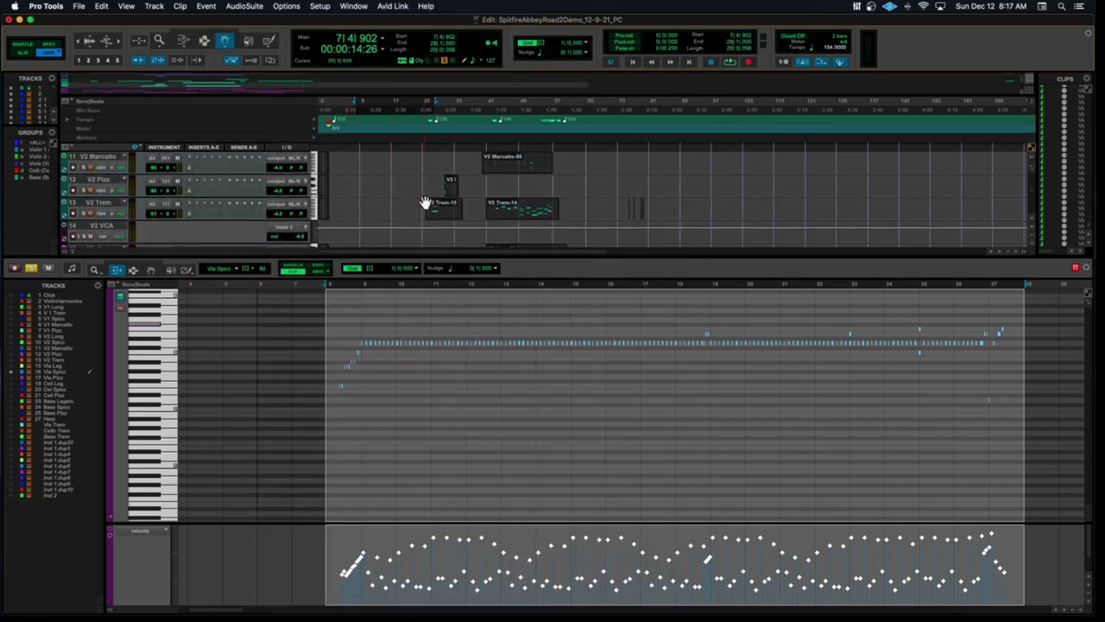
{"action": "left_click", "coordinate": [429, 291]}
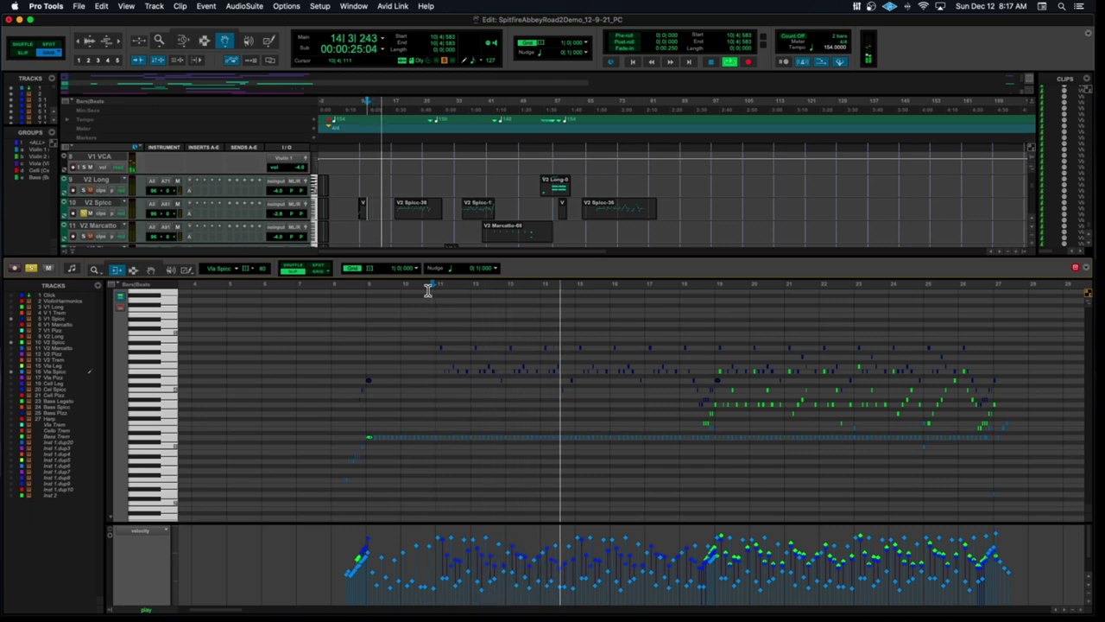
{"action": "left_click", "coordinate": [429, 290]}
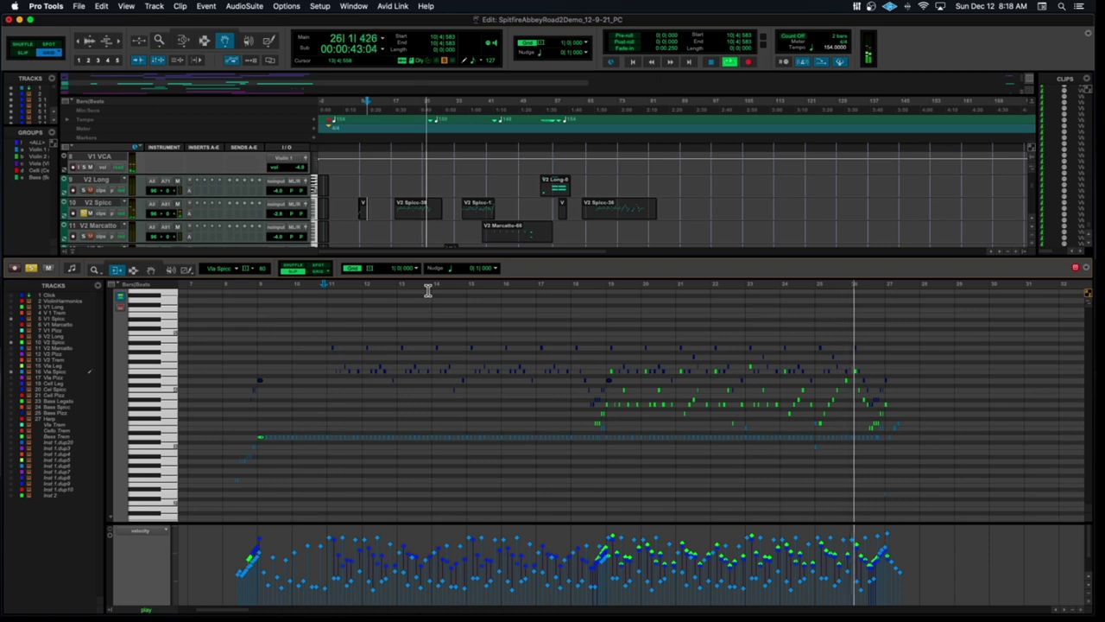
{"action": "key", "text": "space"}
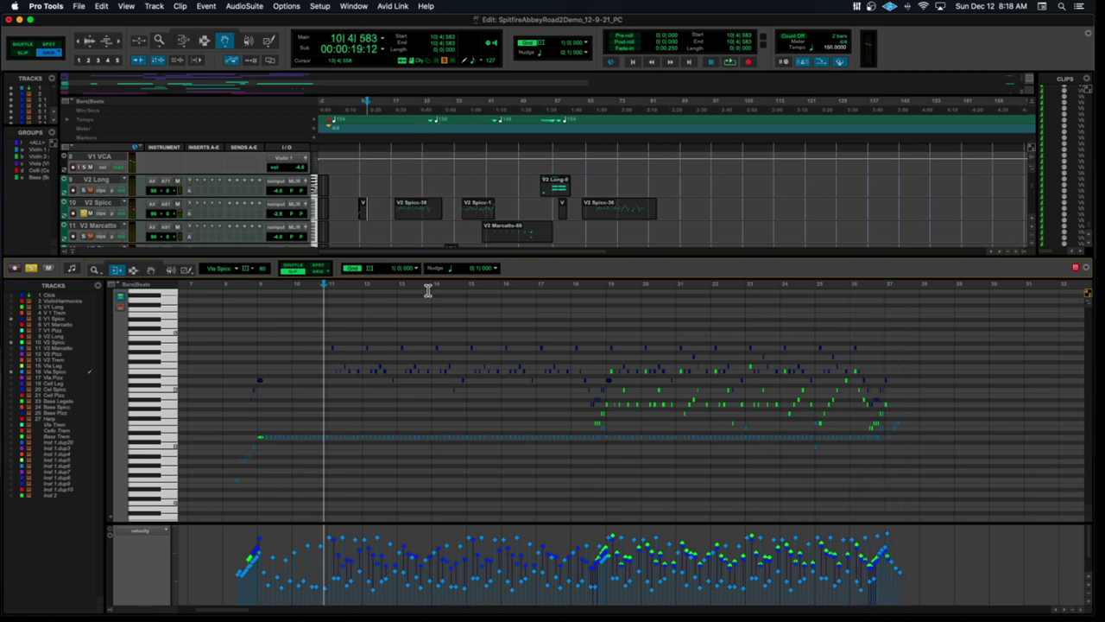
Examine the Bass Spicc instrument's techniques and microphone mixer, and play its soloed clip from bar 18
{"action": "scroll", "coordinate": [363, 288], "scroll_direction": "left", "scroll_amount": 1}
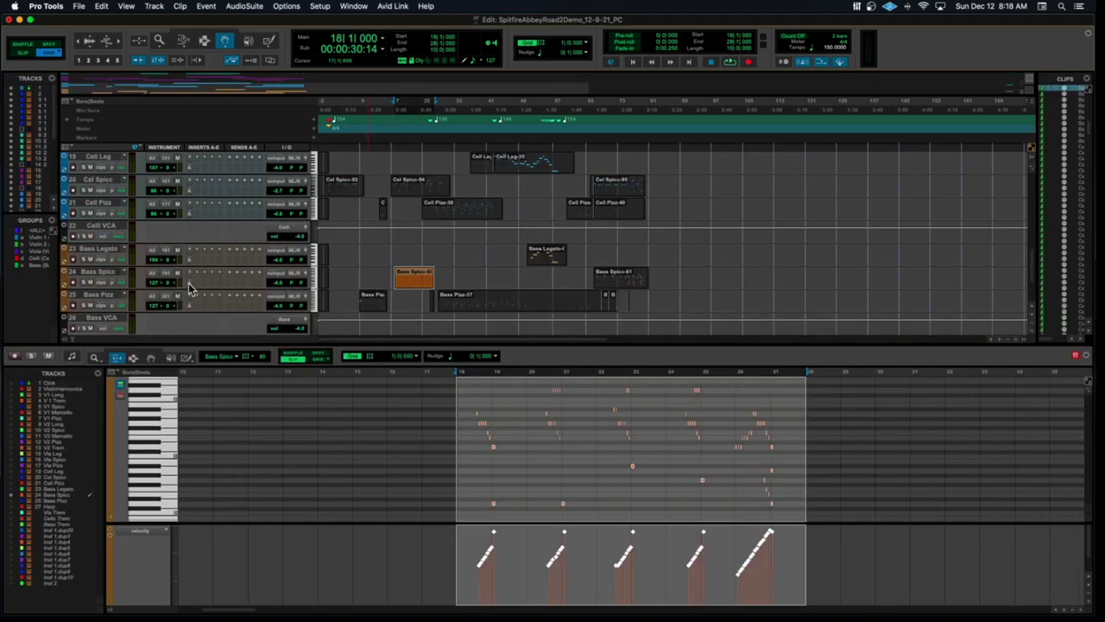
{"action": "left_click", "coordinate": [190, 287]}
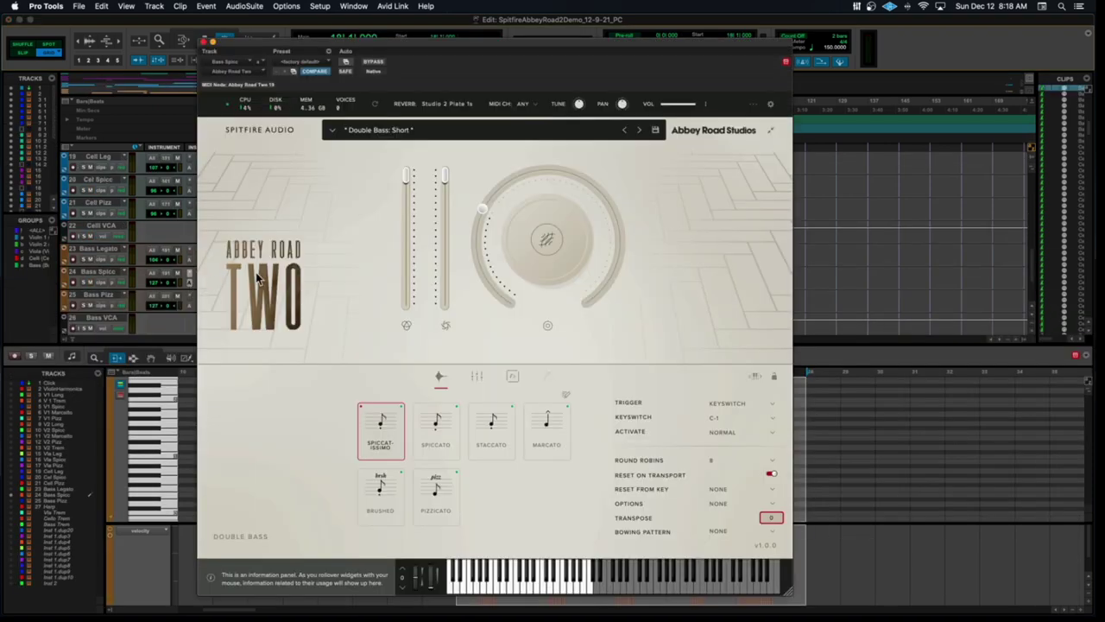
{"action": "left_click", "coordinate": [477, 377]}
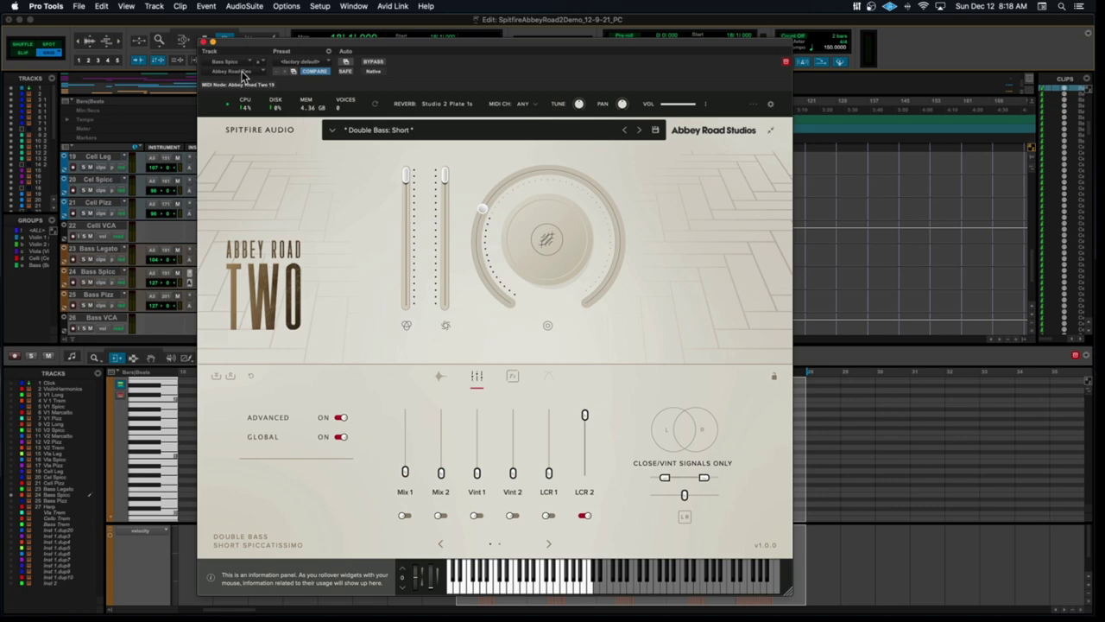
{"action": "left_click", "coordinate": [204, 43]}
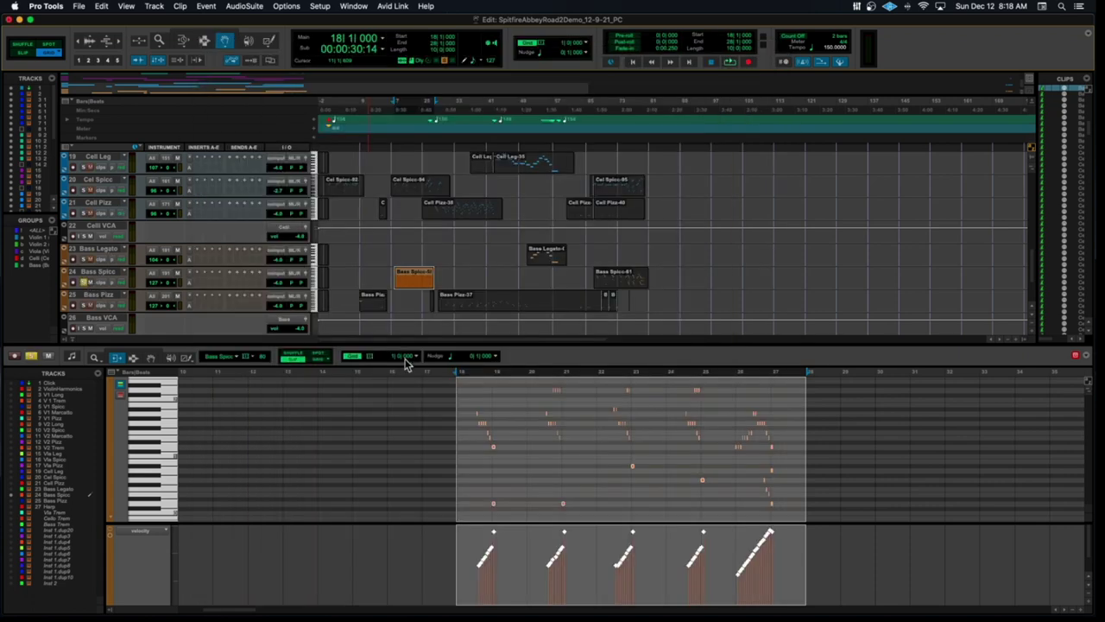
{"action": "key", "text": "space"}
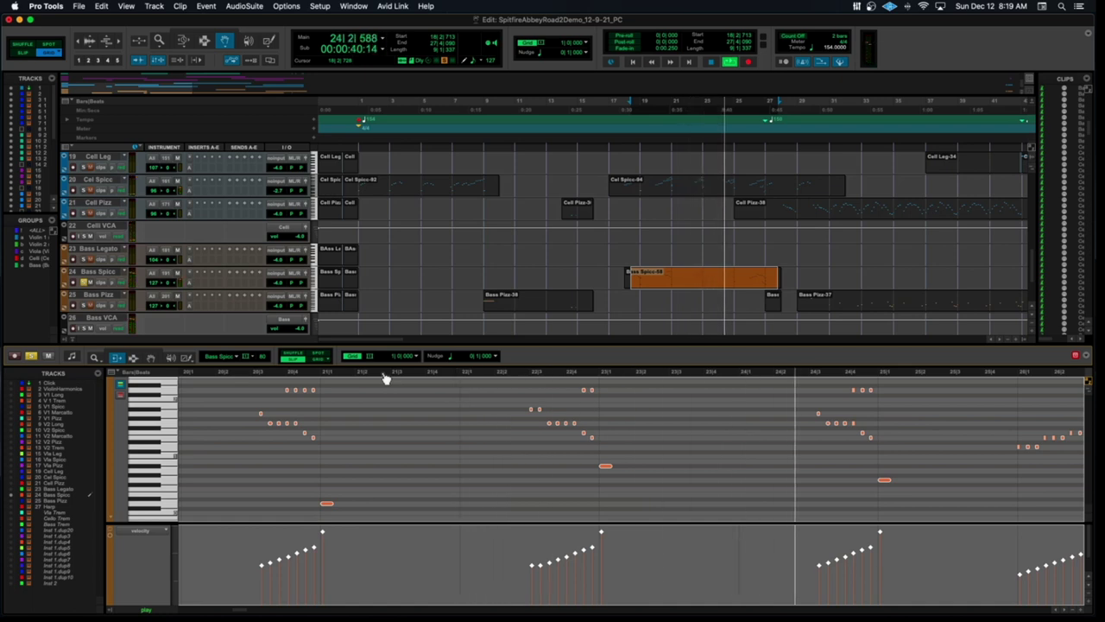
Stop the bass playback, add Cel Spicc to the solo, and play the Cel Spicc and Bass Spicc notes together from just before bar 18
{"action": "key", "text": "space"}
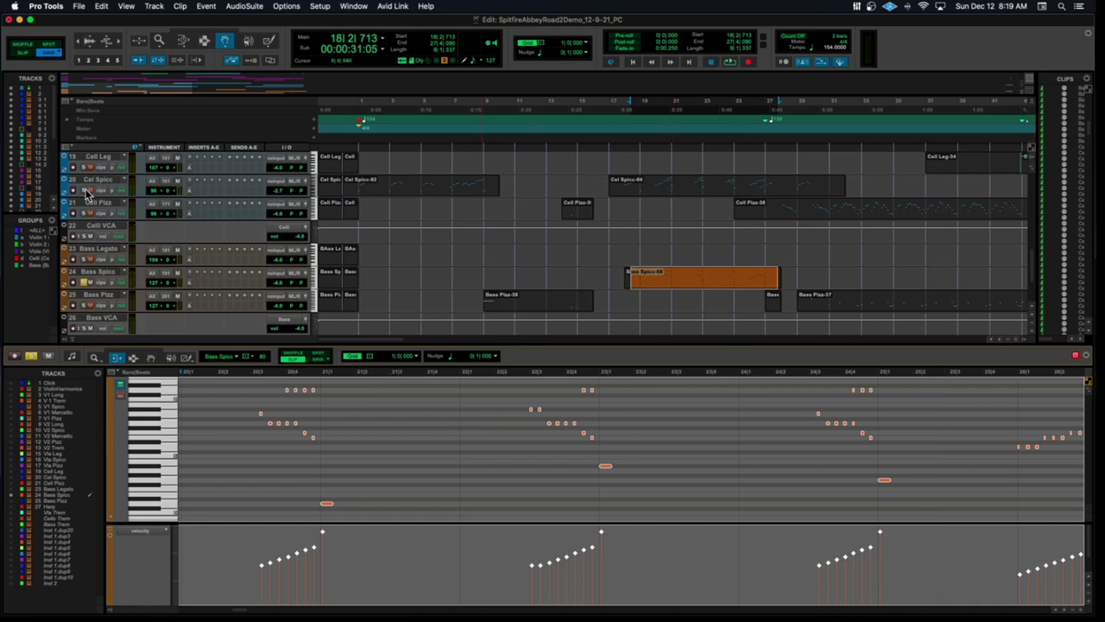
{"action": "scroll", "coordinate": [86, 195], "scroll_direction": "up", "scroll_amount": 1}
{"action": "left_click", "coordinate": [663, 216]}
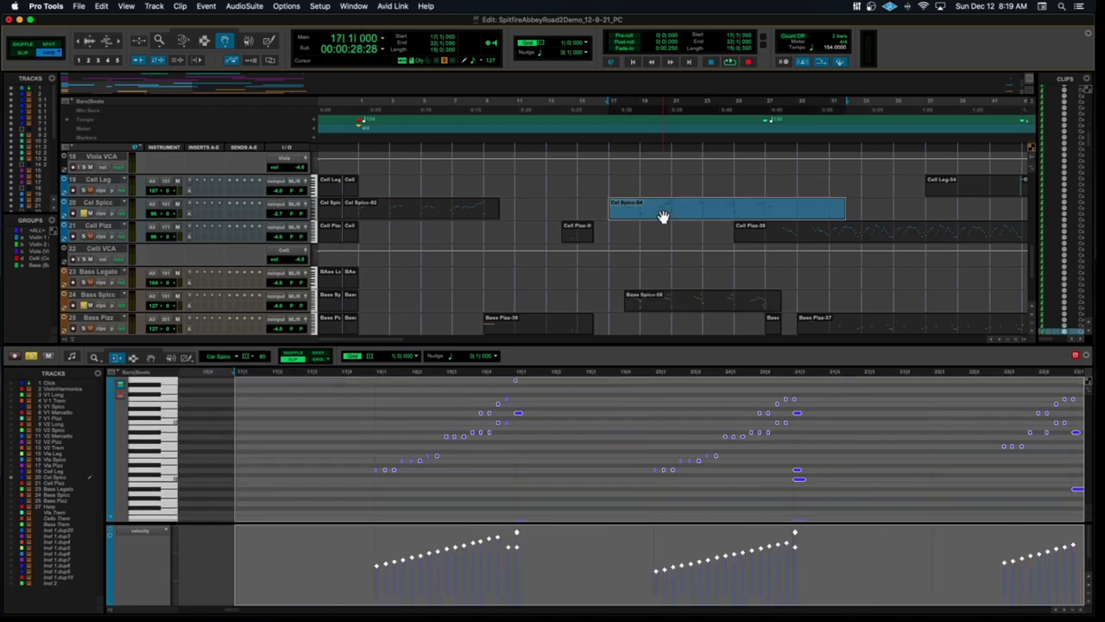
{"action": "key", "text": "space"}
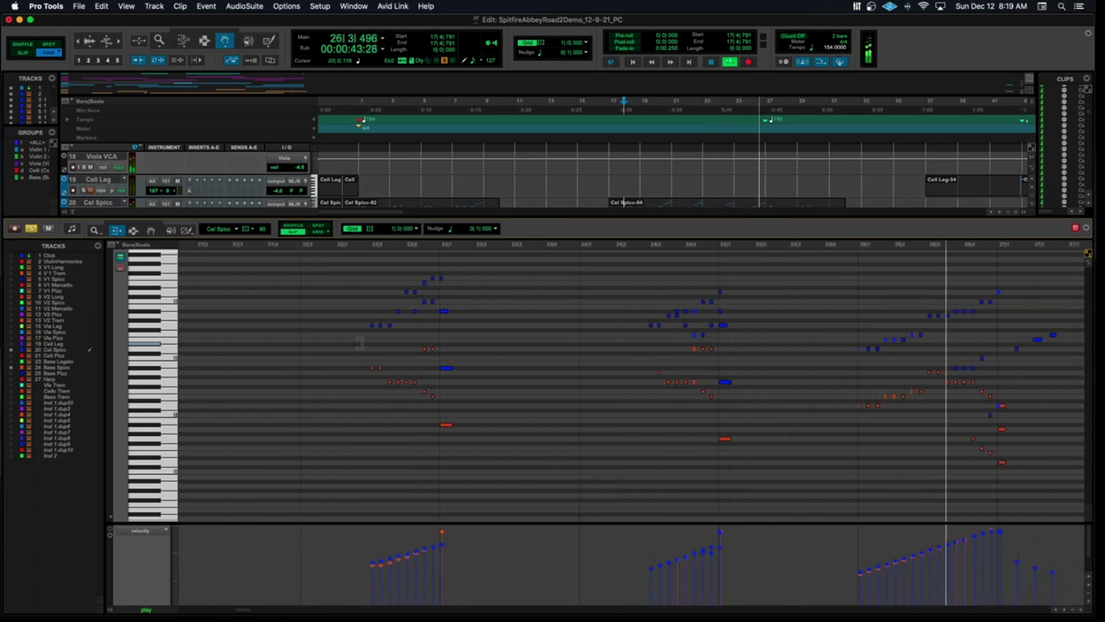
{"action": "key", "text": "space"}
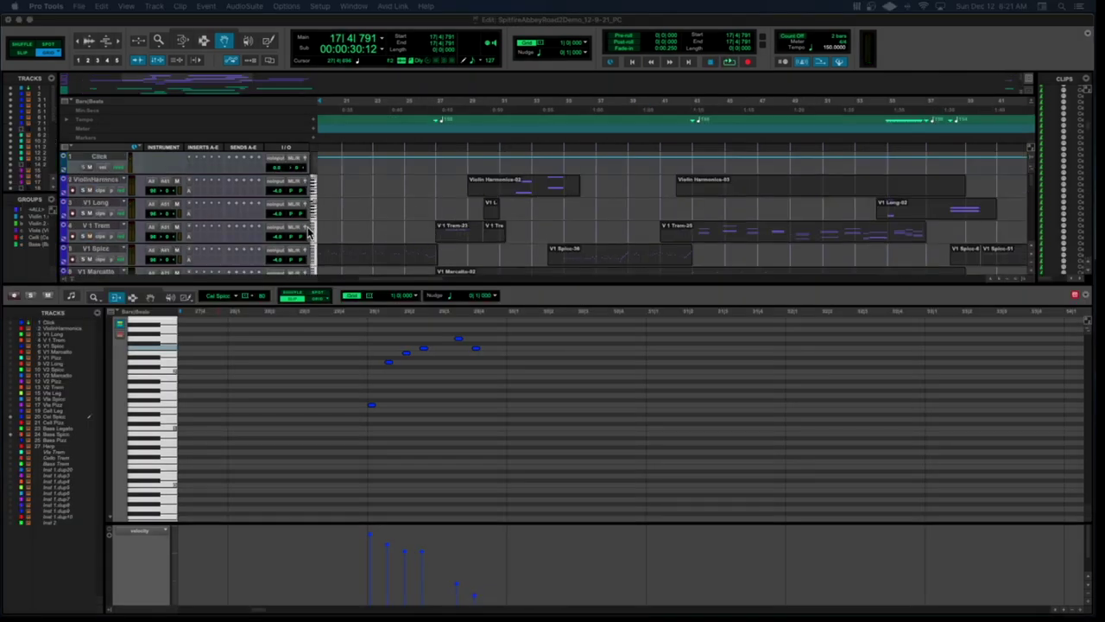
Solo the V1 Trem and Violin Harmonics tracks and select their clips from bar 27 to show both parts' notes together
{"action": "left_click", "coordinate": [83, 235]}
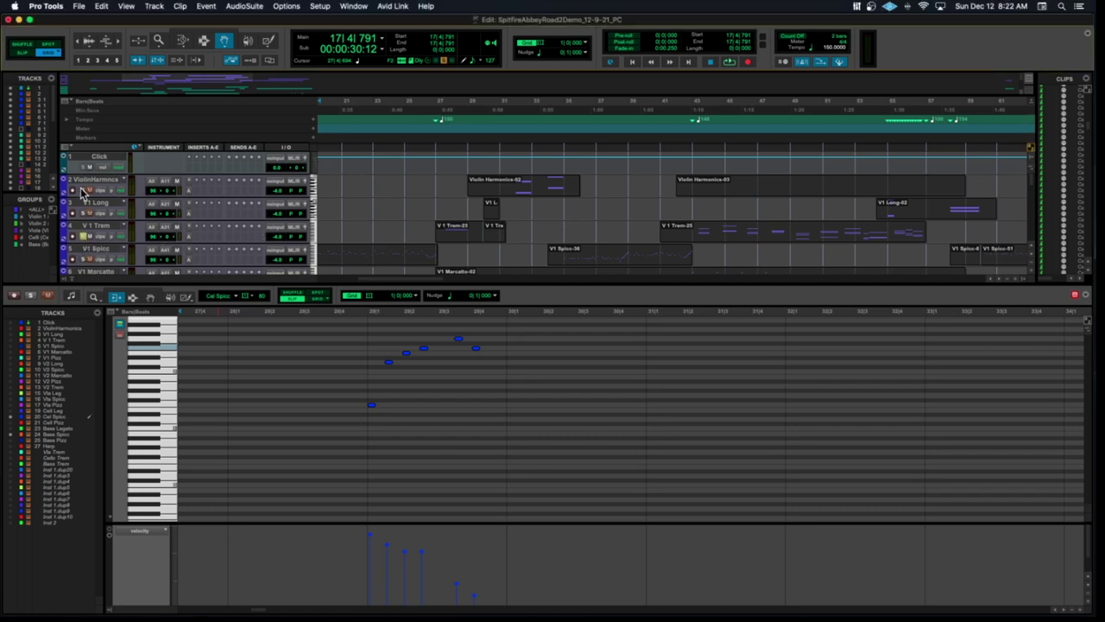
{"action": "left_click", "coordinate": [469, 233]}
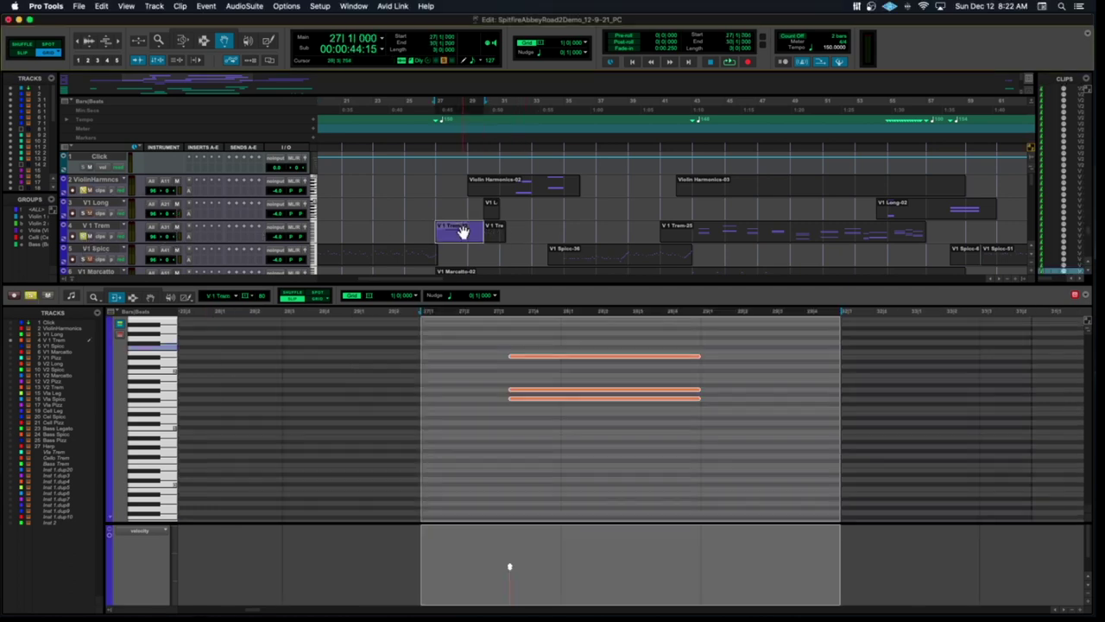
{"action": "left_click", "coordinate": [517, 186], "text": "shift"}
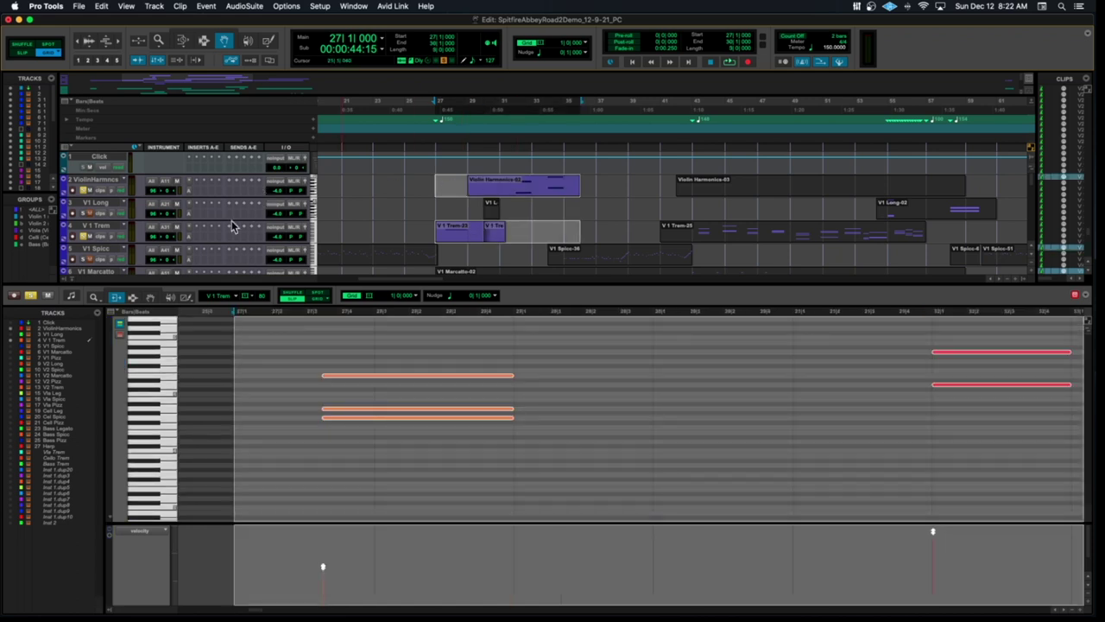
Examine the microphone mixer of the Violin Harmonics instrument and the technique, microphone mixer and controllers of the V1 Trem instrument
{"action": "left_click", "coordinate": [191, 195]}
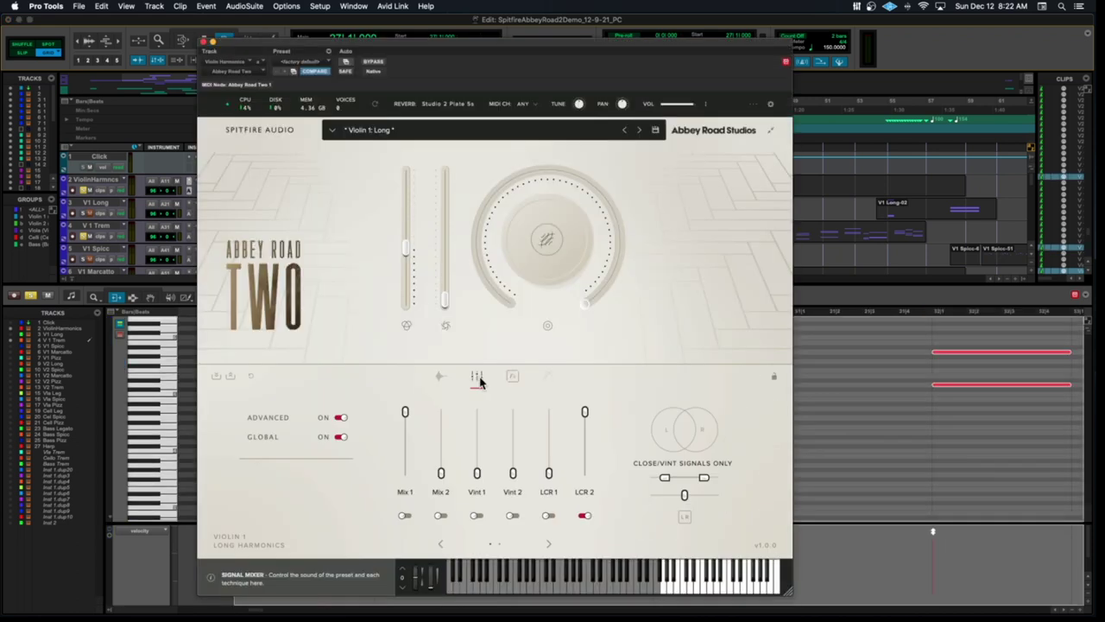
{"action": "left_click", "coordinate": [204, 42]}
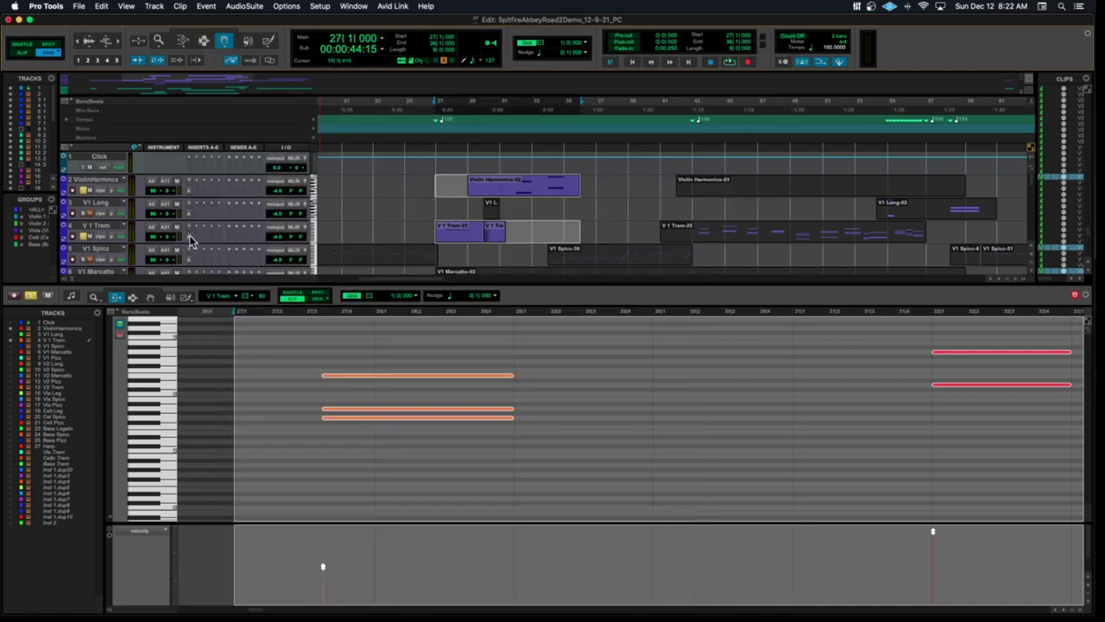
{"action": "left_click", "coordinate": [189, 235]}
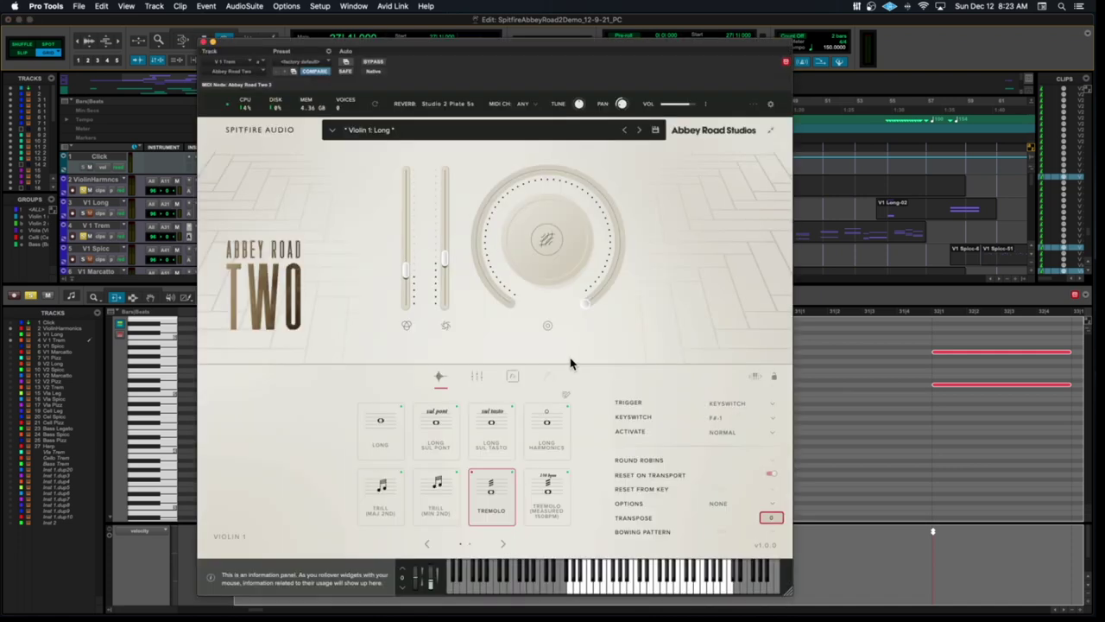
{"action": "left_click", "coordinate": [476, 376]}
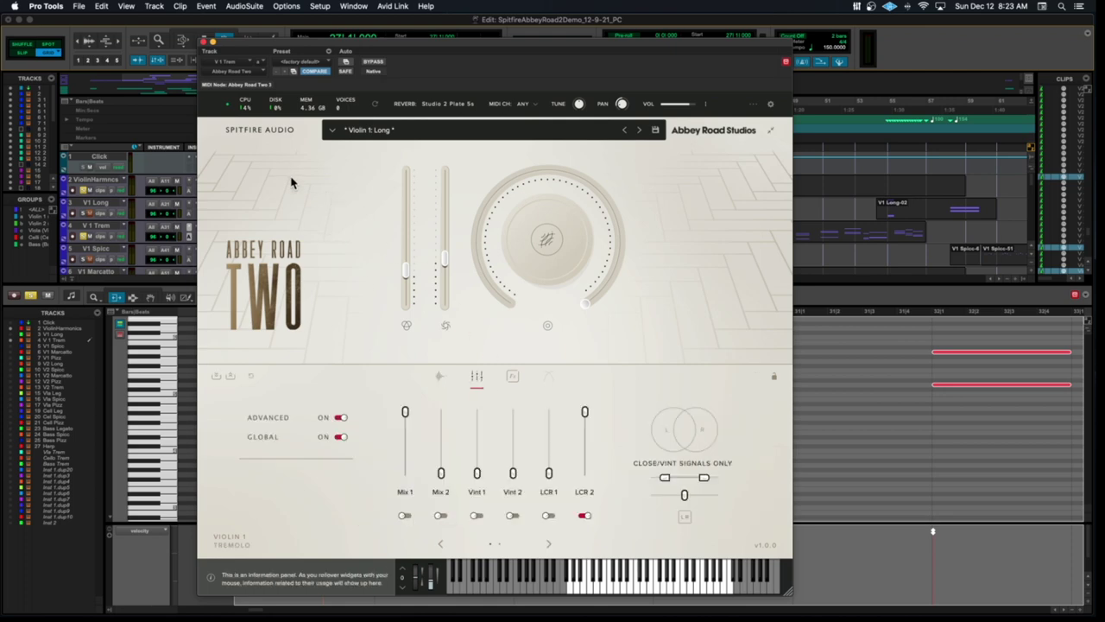
{"action": "left_click", "coordinate": [512, 376]}
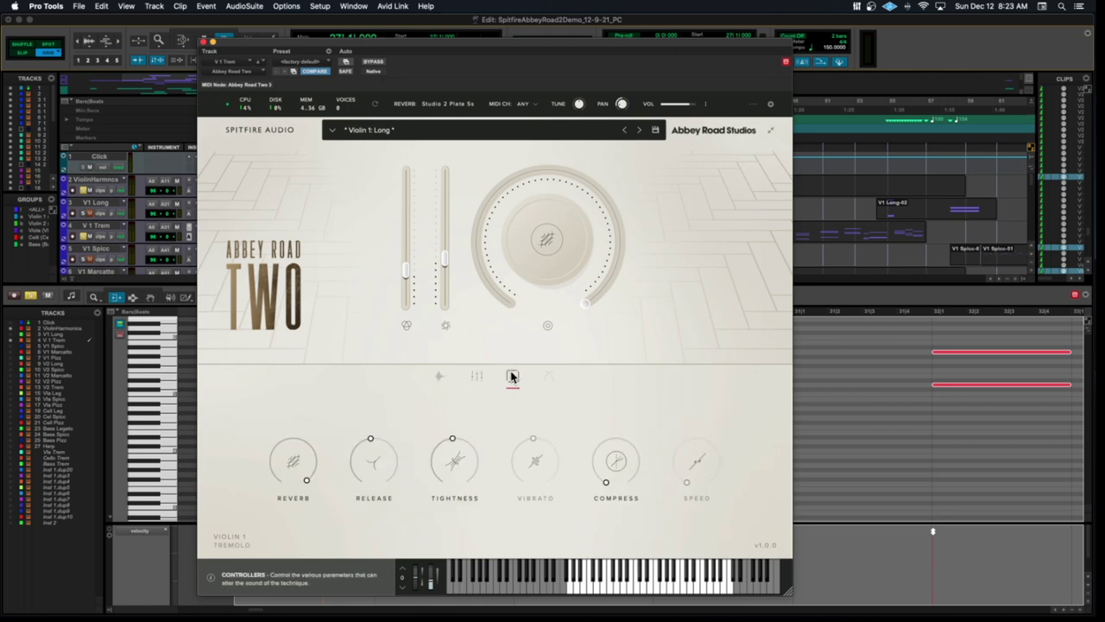
{"action": "key", "text": "super+w"}
Play the Violin Harmonics and V1 Trem passage from bar 27, beat 2, to review the notes and mod wheel curves
{"action": "left_click", "coordinate": [302, 314]}
{"action": "key", "text": "space"}
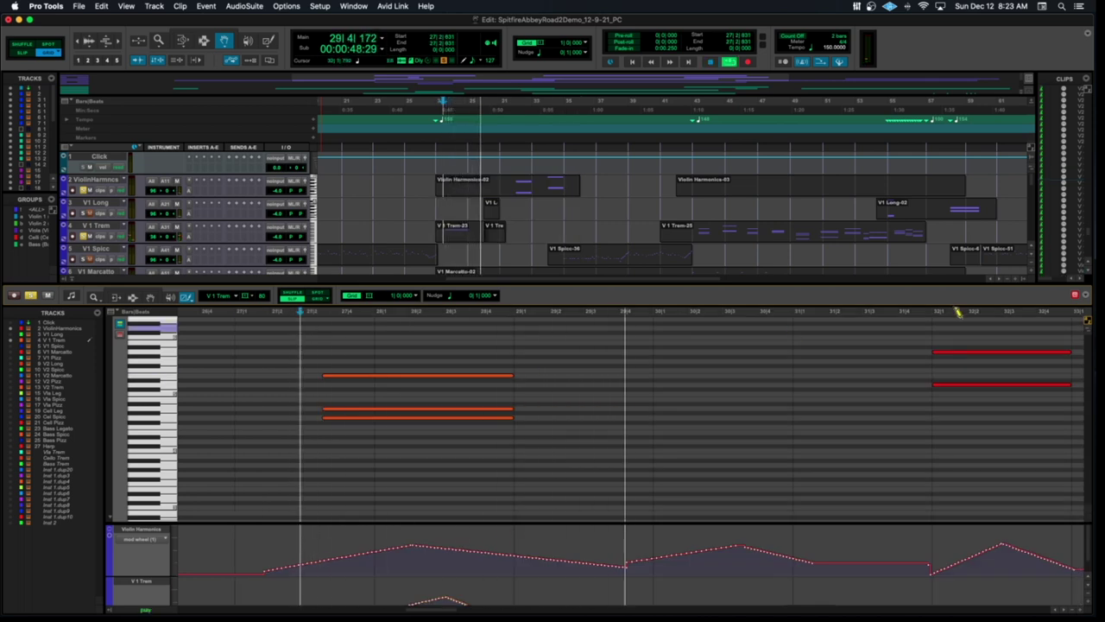
{"action": "key", "text": "super+bracketleft"}
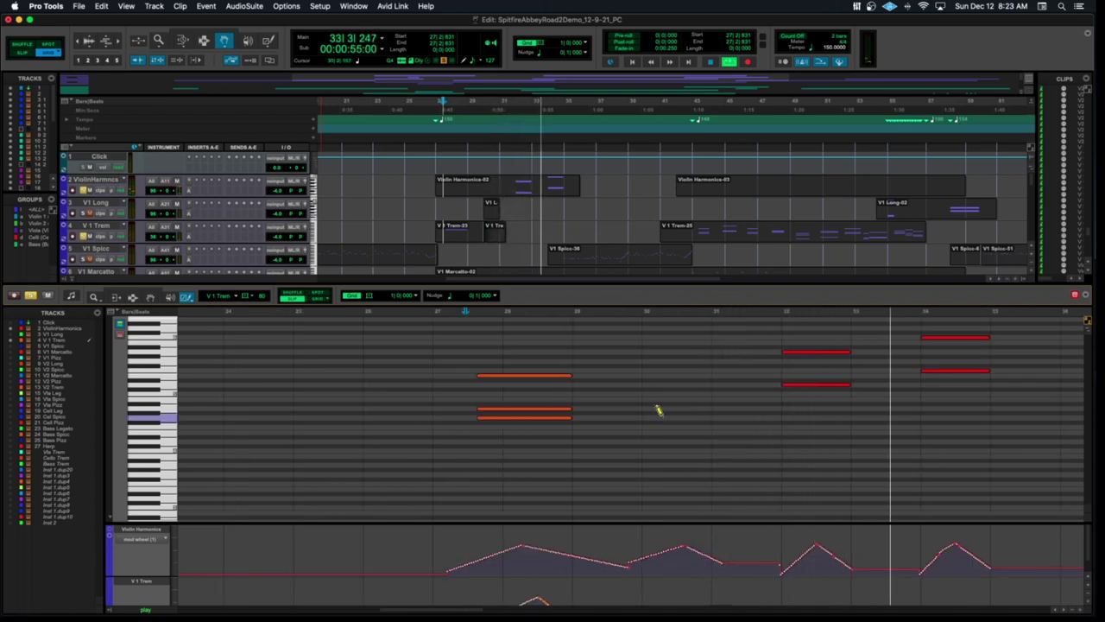
{"action": "scroll", "coordinate": [658, 411], "scroll_direction": "down", "scroll_amount": 2}
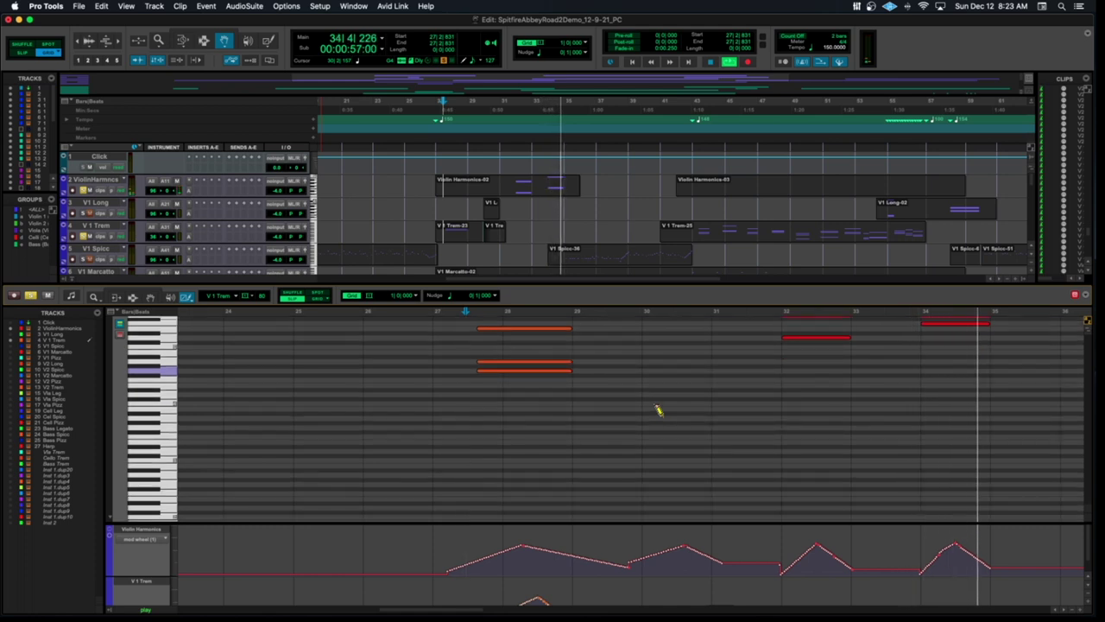
{"action": "scroll", "coordinate": [658, 411], "scroll_direction": "up", "scroll_amount": 5}
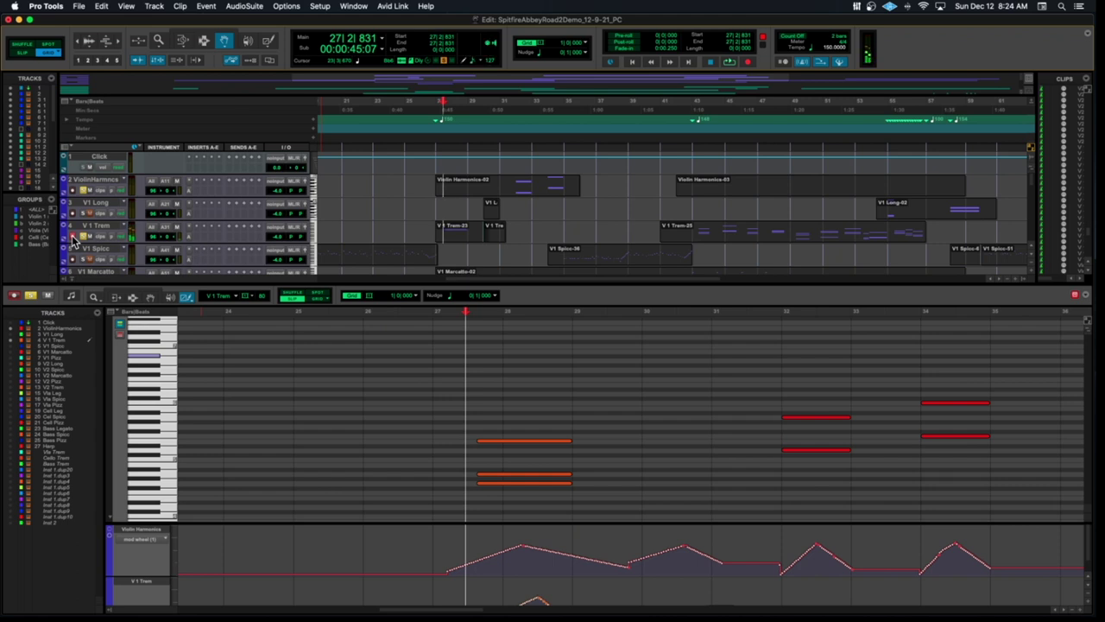
Solo V2 Trem, select its clip at bar 26, and show the V1 Trem notes alongside it in the MIDI editor
{"action": "scroll", "coordinate": [74, 239], "scroll_direction": "right", "scroll_amount": 3}
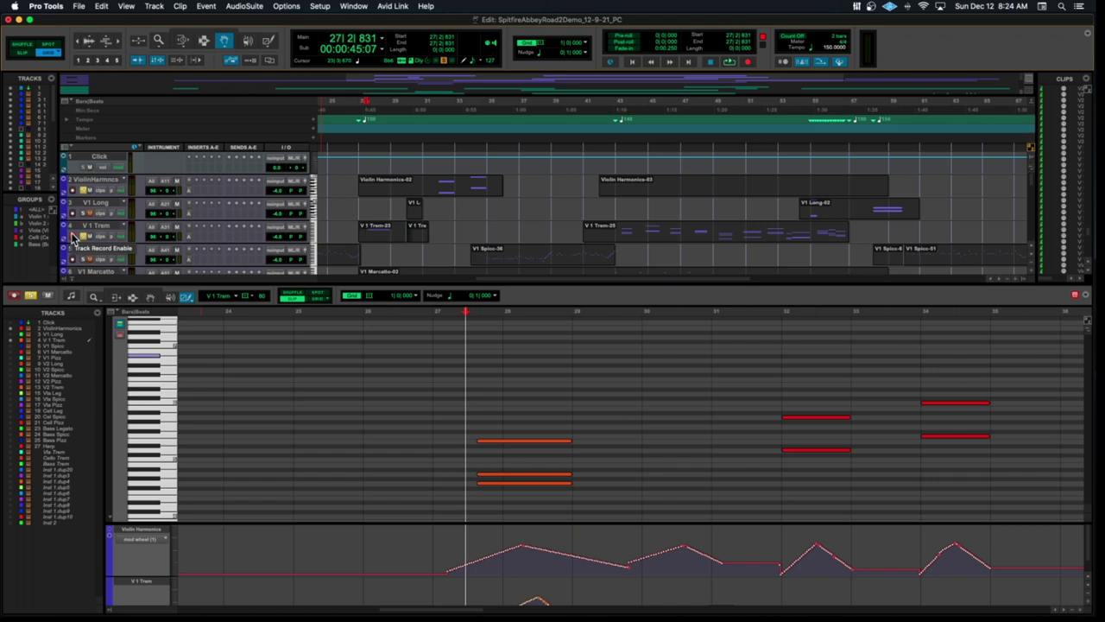
{"action": "scroll", "coordinate": [389, 246], "scroll_direction": "down", "scroll_amount": 5}
{"action": "scroll", "coordinate": [467, 255], "scroll_direction": "left", "scroll_amount": 2}
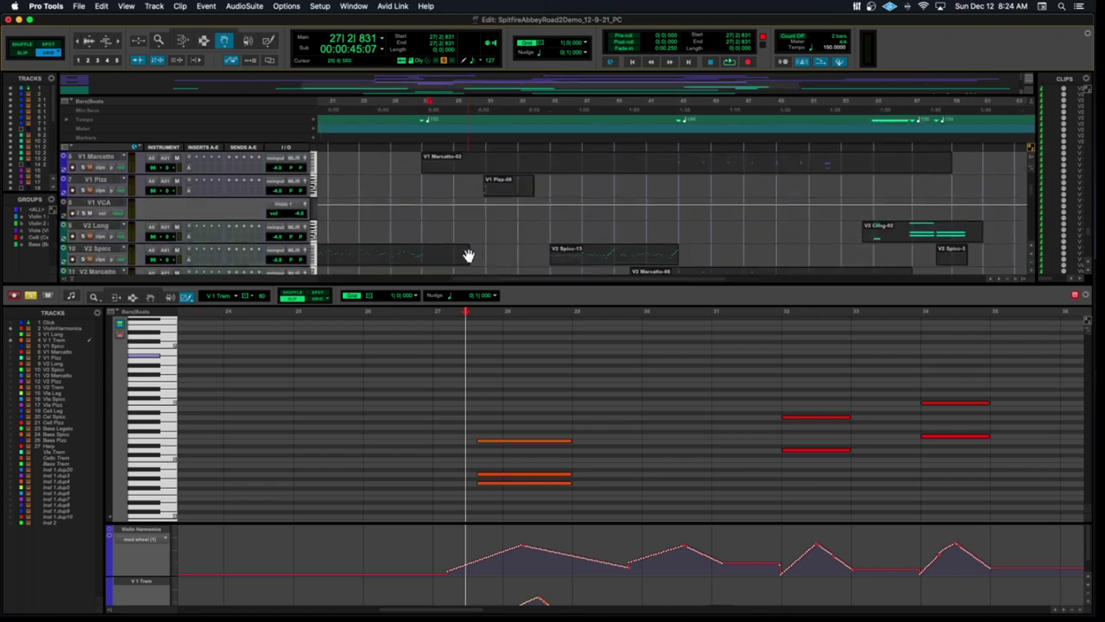
{"action": "scroll", "coordinate": [467, 255], "scroll_direction": "down", "scroll_amount": 4}
{"action": "left_click", "coordinate": [466, 231]}
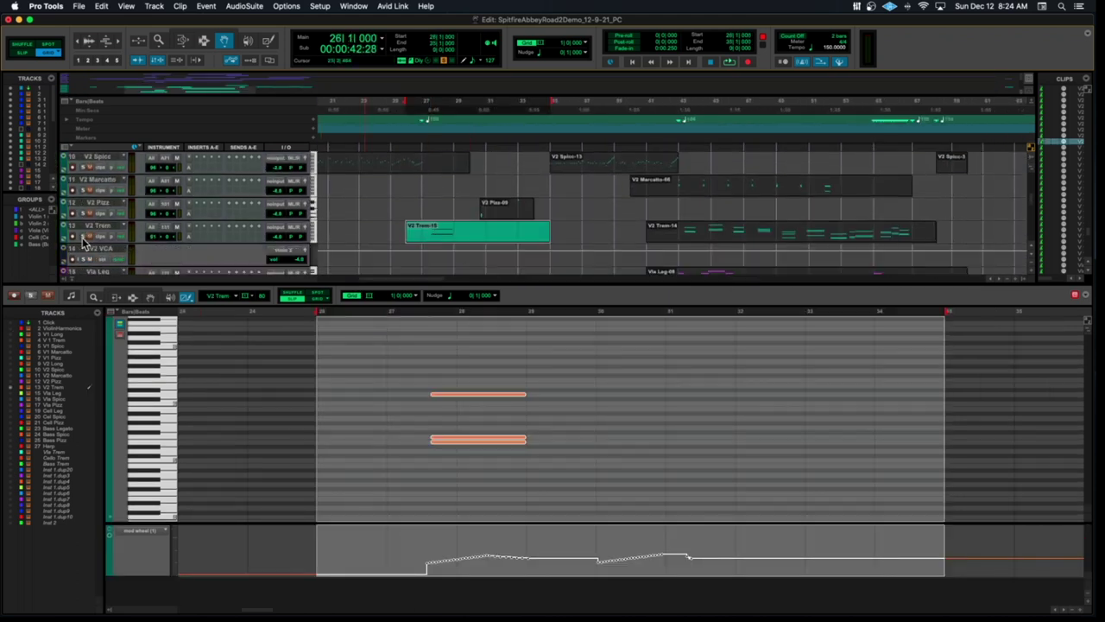
{"action": "scroll", "coordinate": [239, 241], "scroll_direction": "up", "scroll_amount": 7}
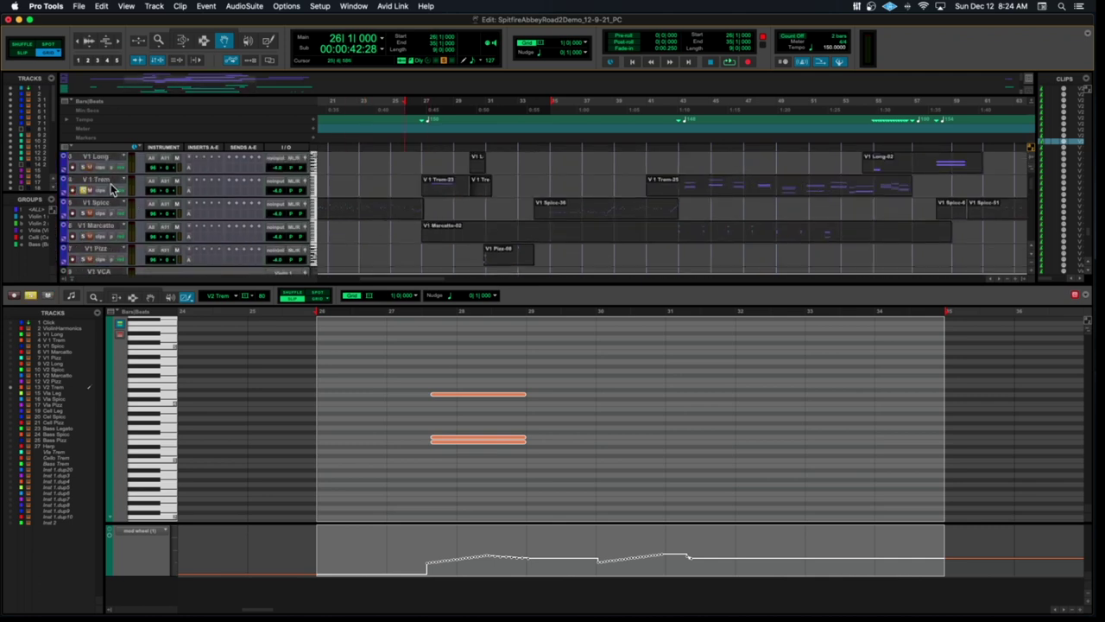
{"action": "left_click", "coordinate": [11, 342]}
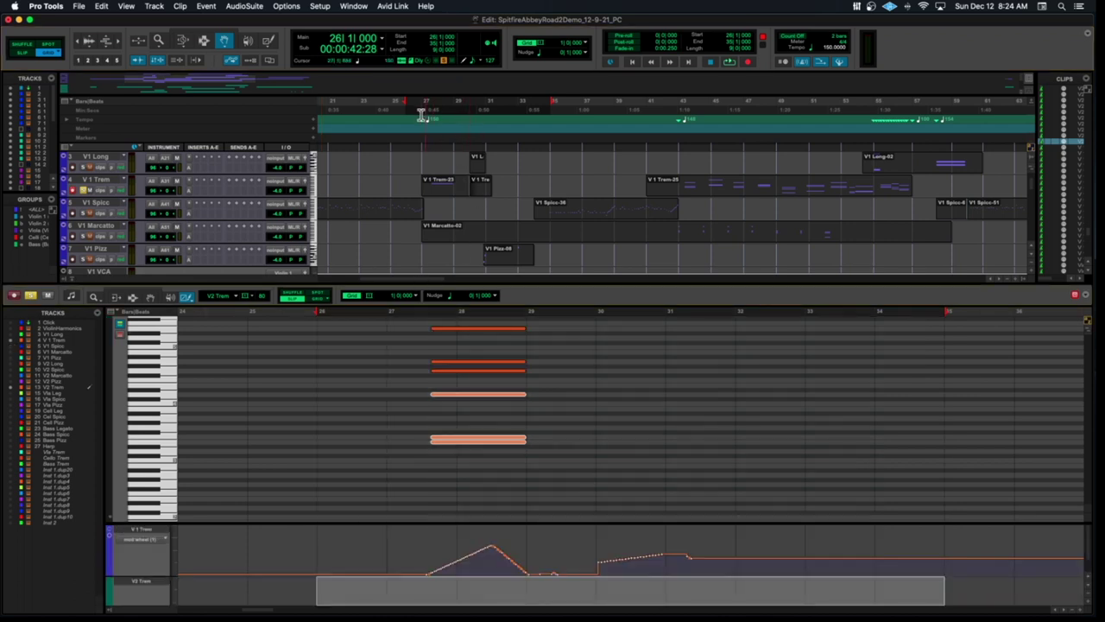
Play the soloed V1 Trem and V2 Trem parts from bar 27 and review their combined chord notes
{"action": "key", "text": "space"}
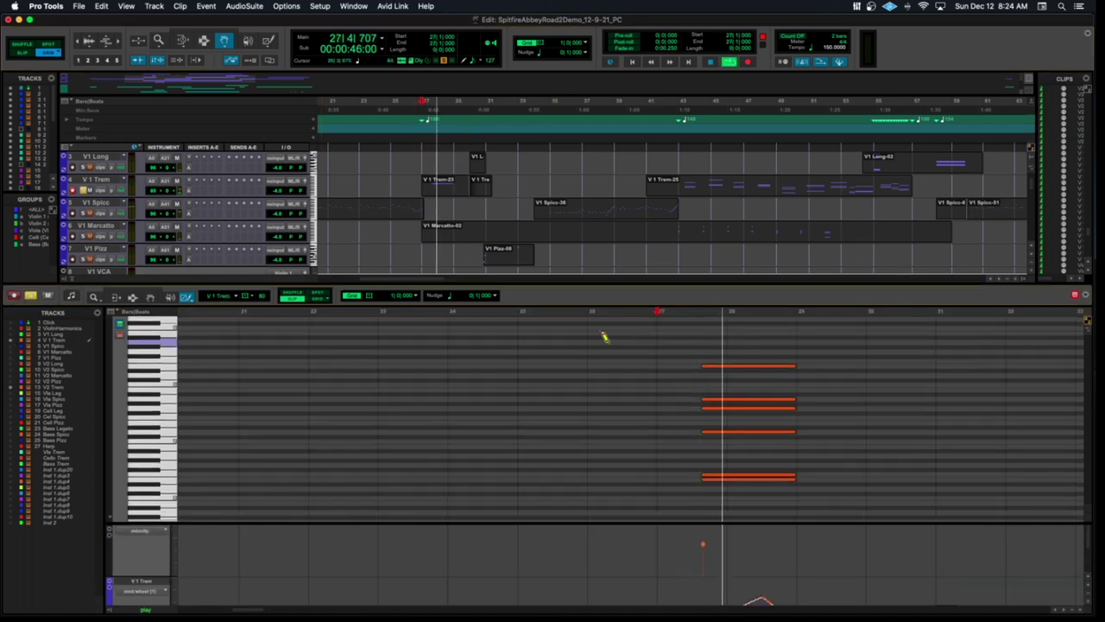
{"action": "key", "text": "space"}
{"action": "scroll", "coordinate": [604, 335], "scroll_direction": "up", "scroll_amount": 4}
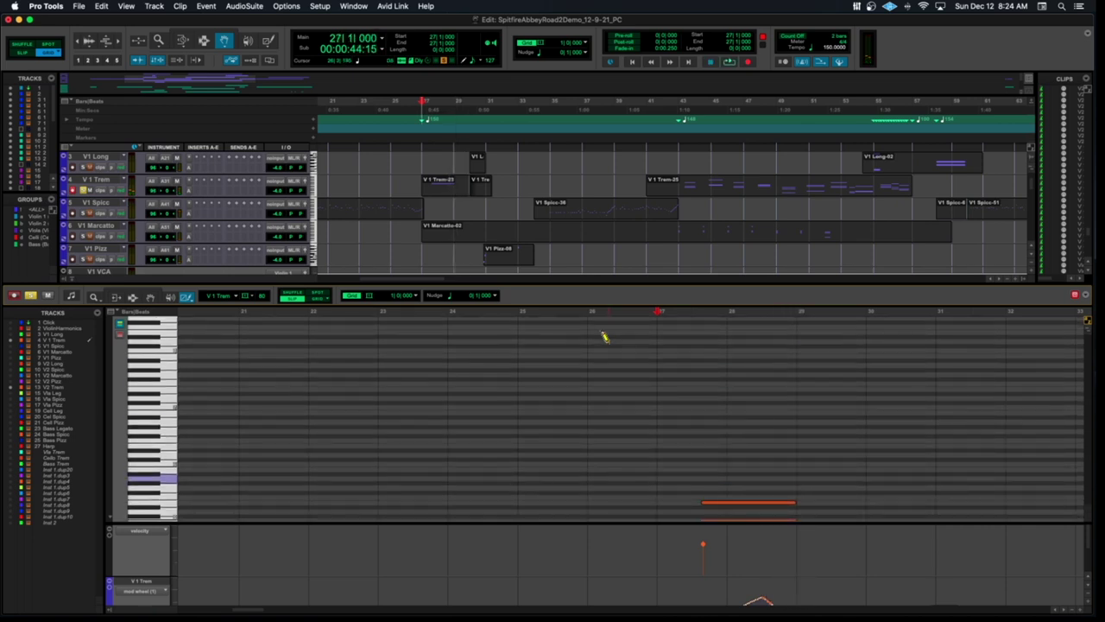
{"action": "scroll", "coordinate": [655, 432], "scroll_direction": "down", "scroll_amount": 3}
{"action": "scroll", "coordinate": [654, 431], "scroll_direction": "down", "scroll_amount": 1}
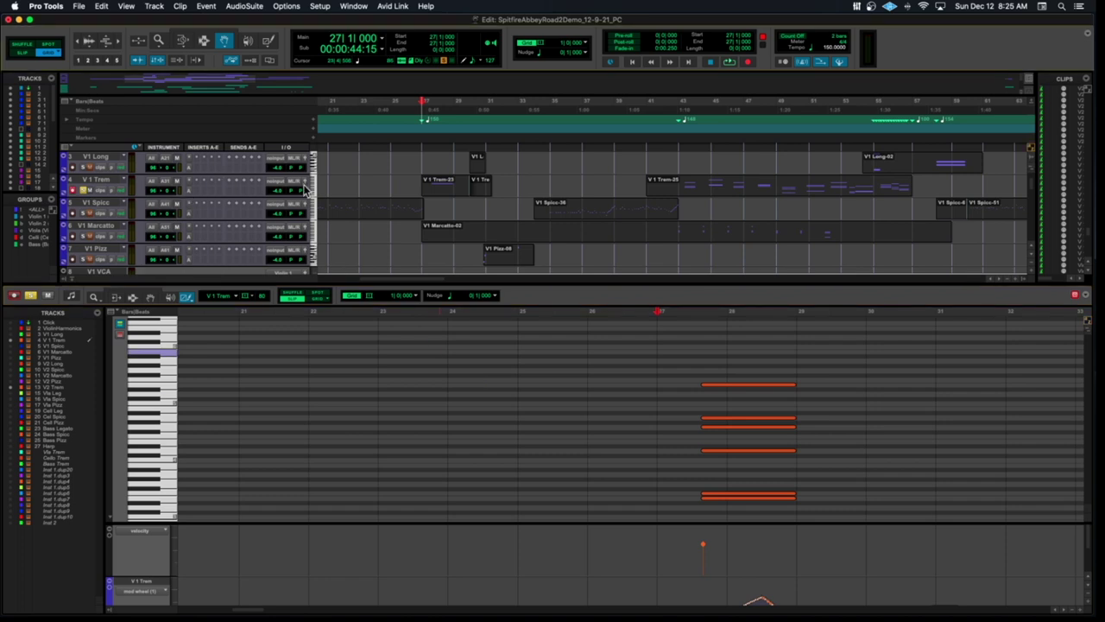
Solo the Vla Pizz track and play its selected notes from bar 27, beat 2, with their velocities shown
{"action": "scroll", "coordinate": [598, 189], "scroll_direction": "down", "scroll_amount": 6}
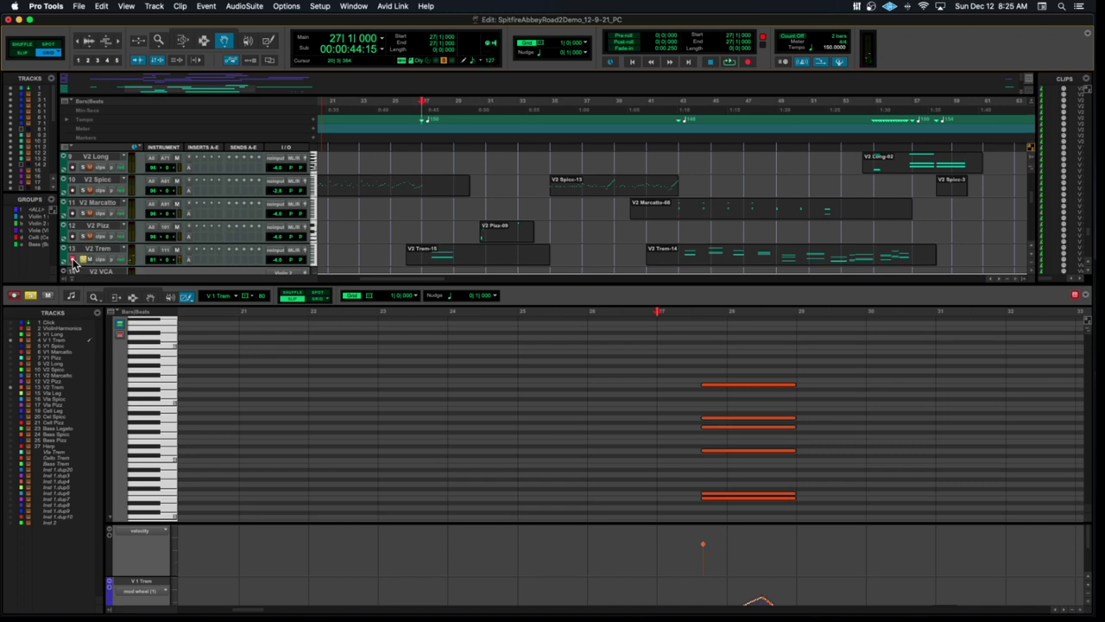
{"action": "scroll", "coordinate": [466, 246], "scroll_direction": "right", "scroll_amount": 5}
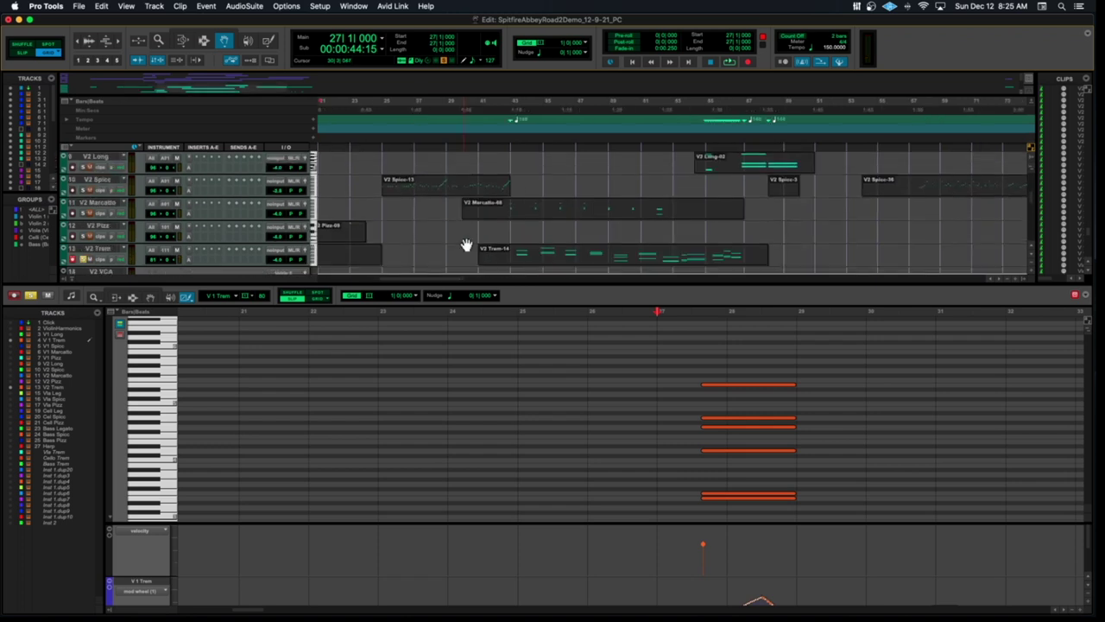
{"action": "scroll", "coordinate": [467, 246], "scroll_direction": "down", "scroll_amount": 3}
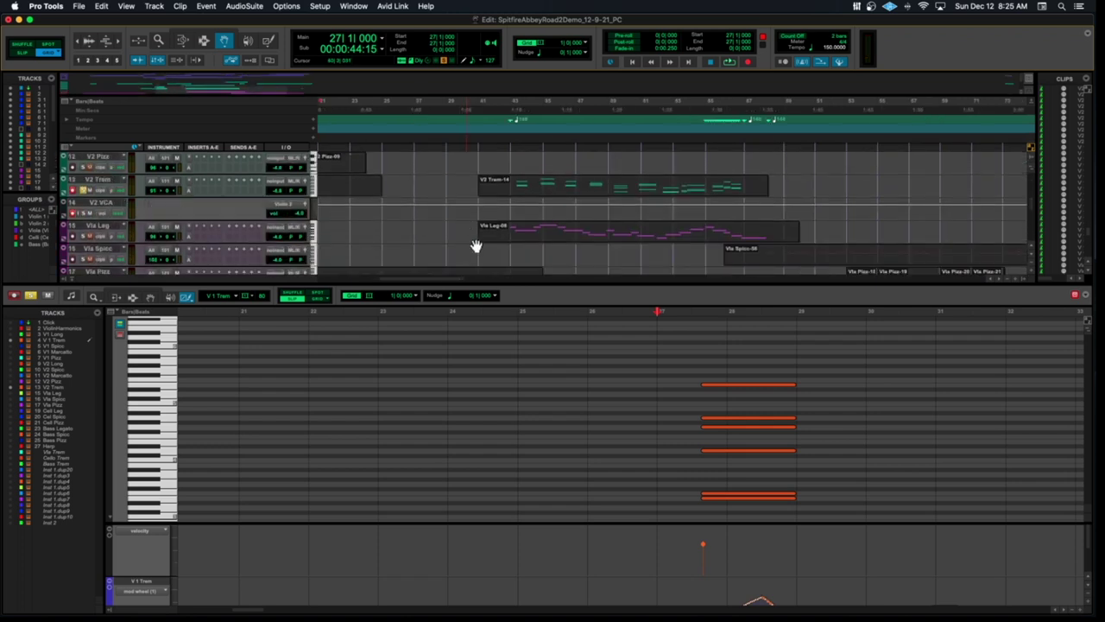
{"action": "scroll", "coordinate": [397, 240], "scroll_direction": "down", "scroll_amount": 2}
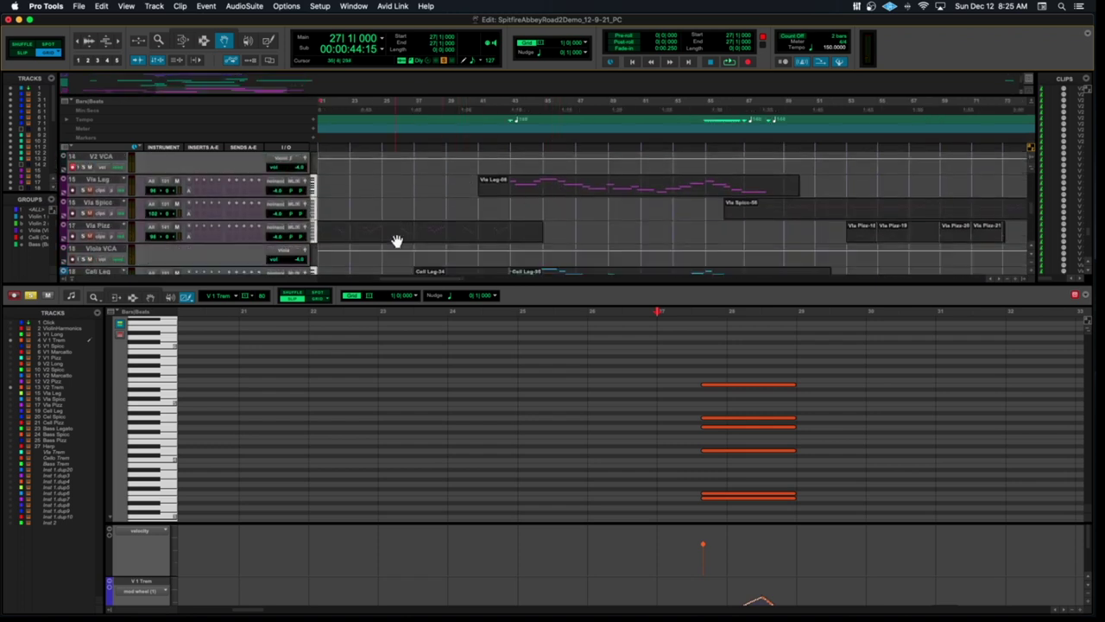
{"action": "scroll", "coordinate": [396, 241], "scroll_direction": "left", "scroll_amount": 6}
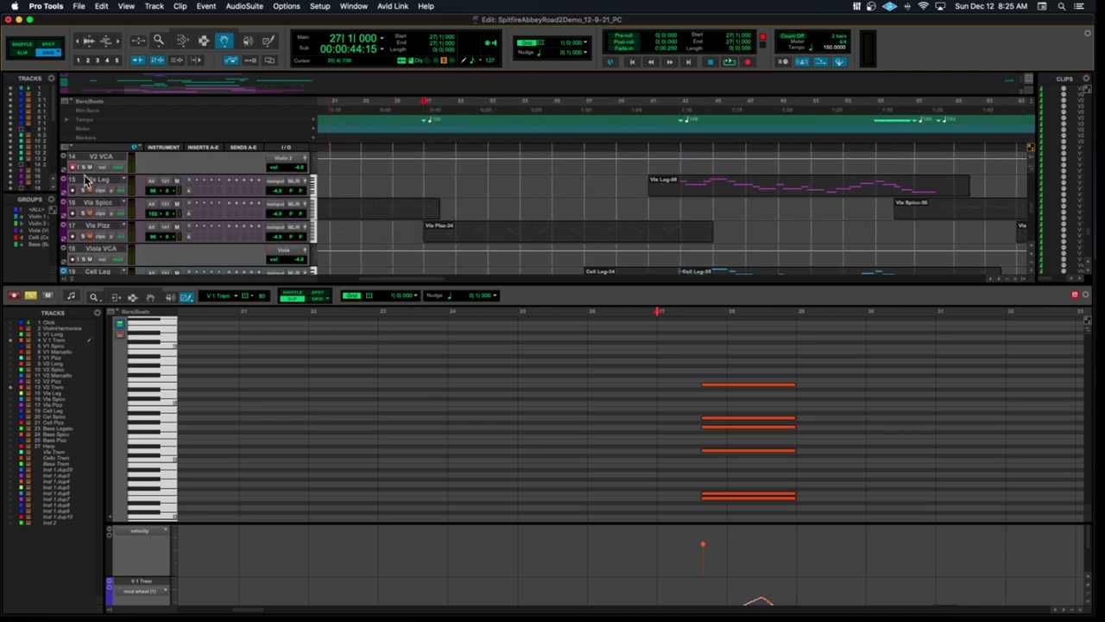
{"action": "left_click", "coordinate": [89, 242]}
{"action": "key", "text": "space"}
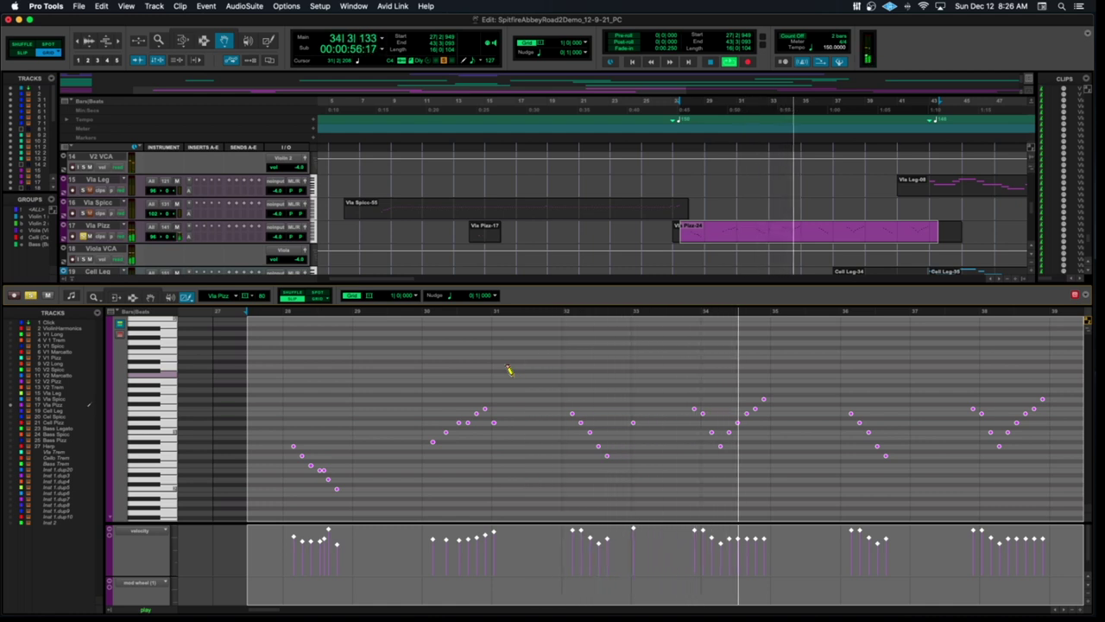
{"action": "key", "text": "space"}
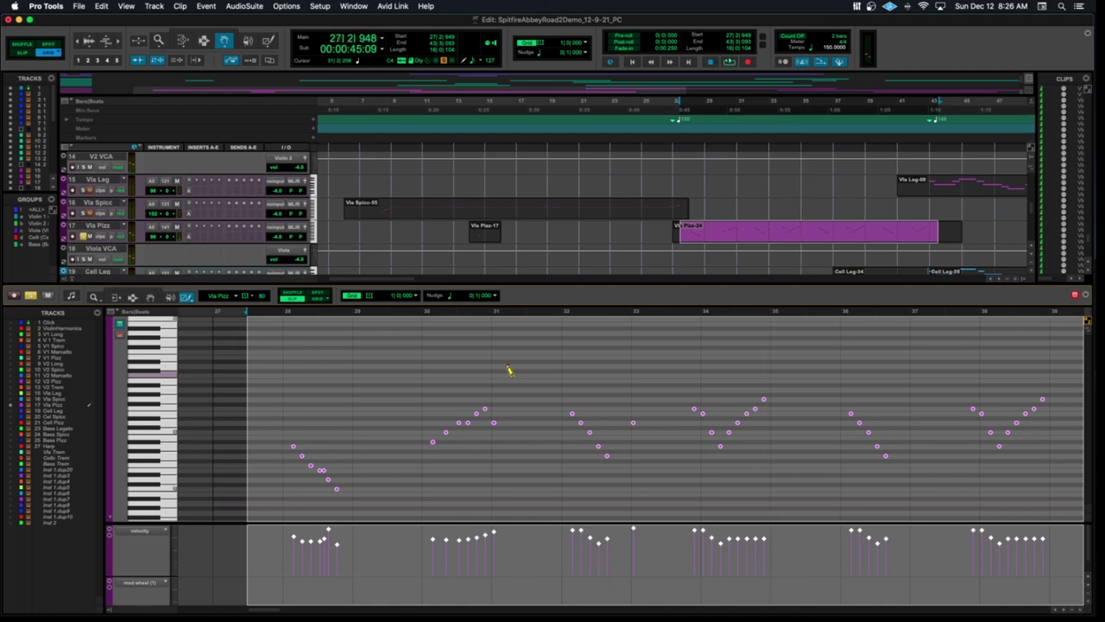
Try lowering the selected Vla Pizz velocities, play the passage, and undo the reduction
{"action": "key", "text": "space"}
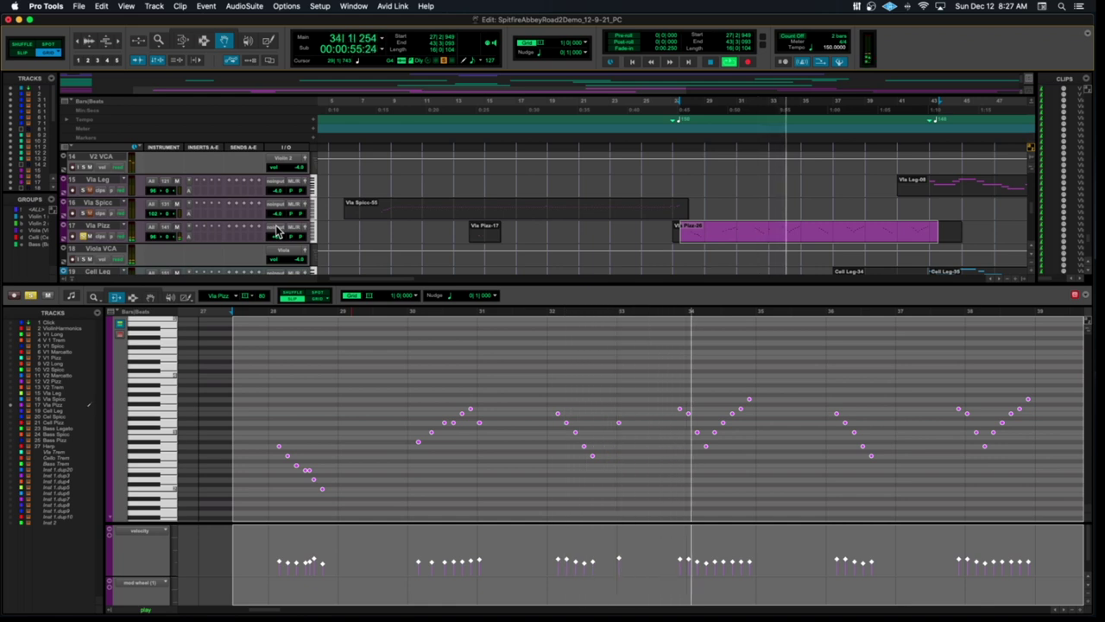
{"action": "key", "text": "space"}
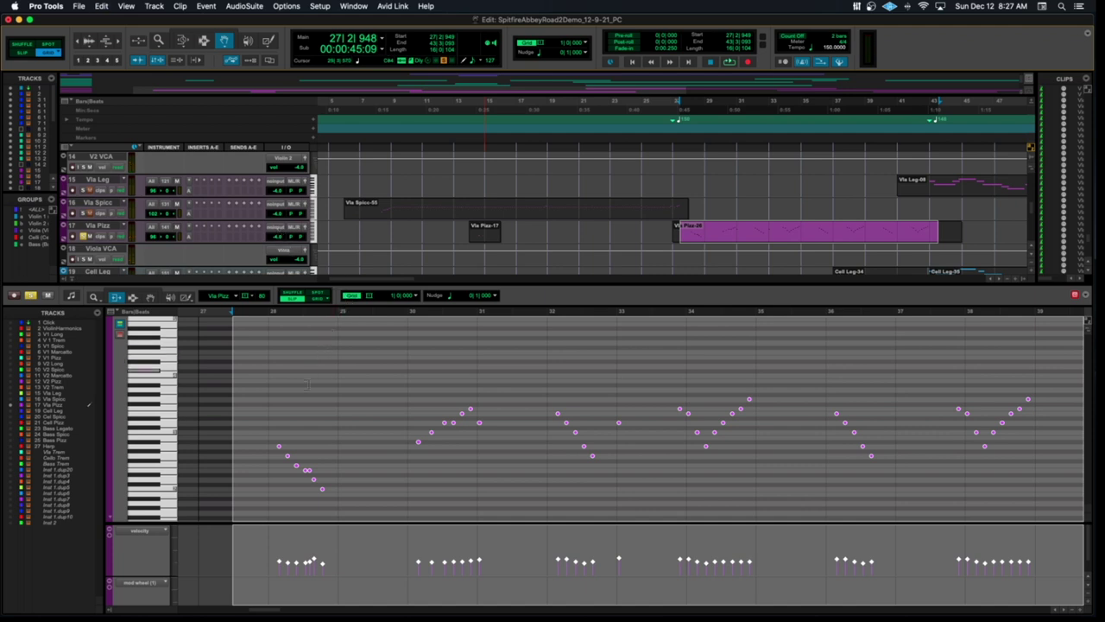
{"action": "key", "text": "super+z"}
Try raising the selected Vla Pizz velocities to near maximum, play the passage, and undo the increase
{"action": "left_click_drag", "start_coordinate": [429, 555], "coordinate": [429, 549]}
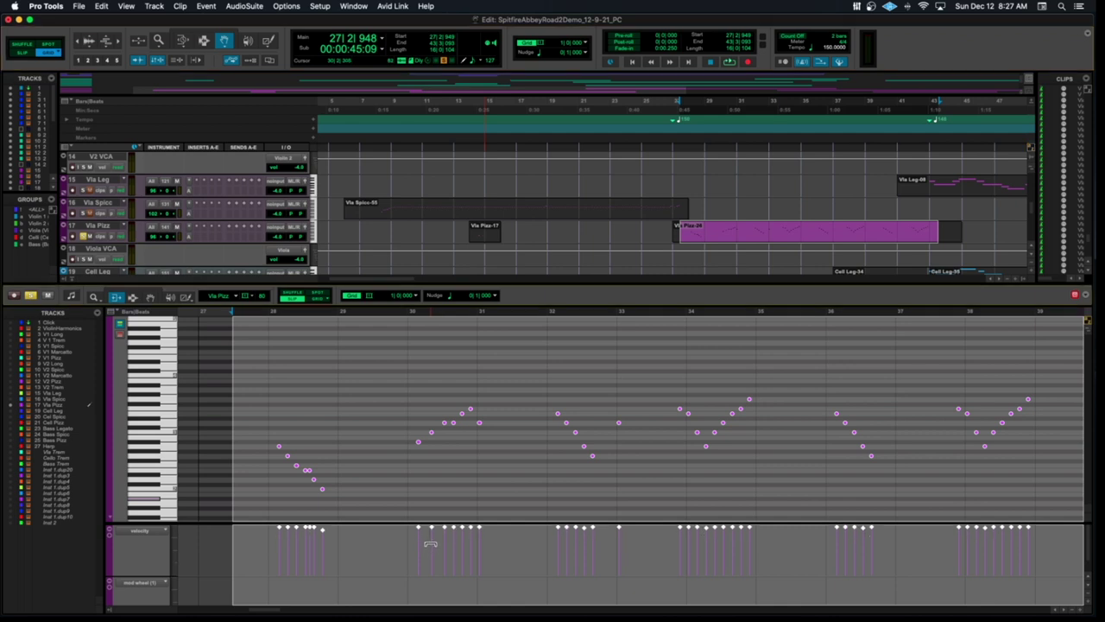
{"action": "key", "text": "space"}
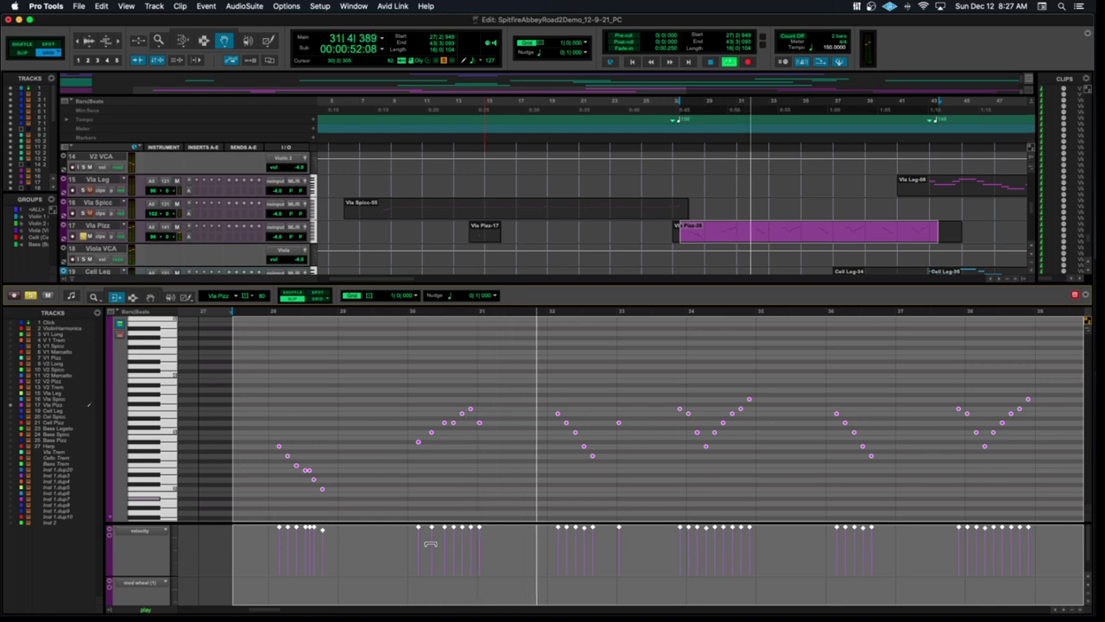
{"action": "key", "text": "space"}
{"action": "key", "text": "super+z"}
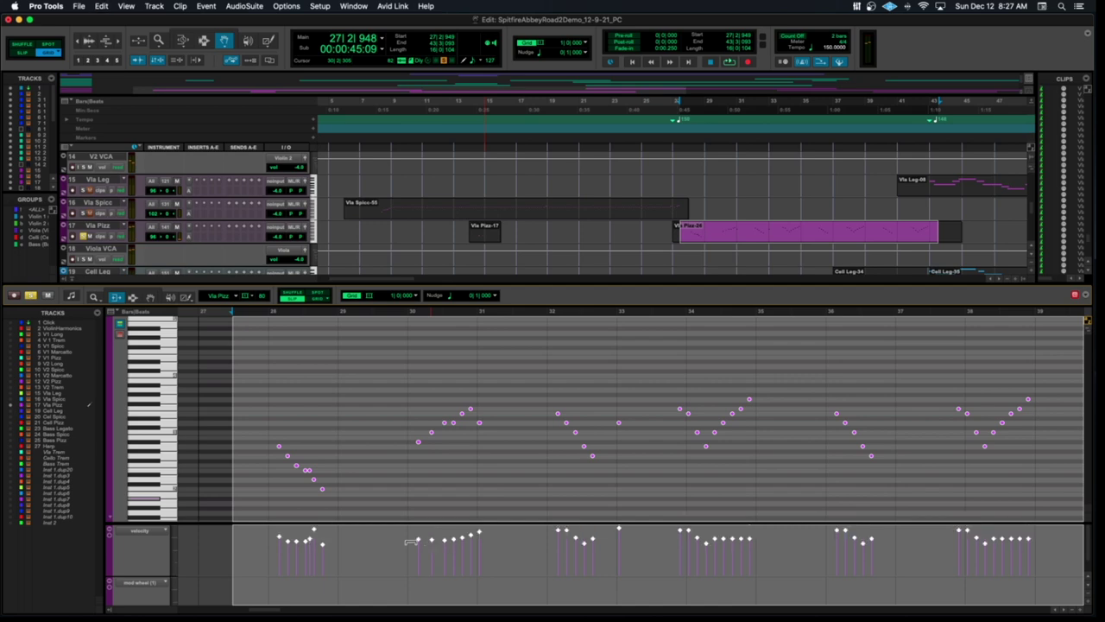
Replace the LCR 2 signal in the Vla Pizz instrument with Mix 1 and Vint 2, raising both signal levels
{"action": "left_click", "coordinate": [195, 239]}
{"action": "left_click", "coordinate": [475, 377]}
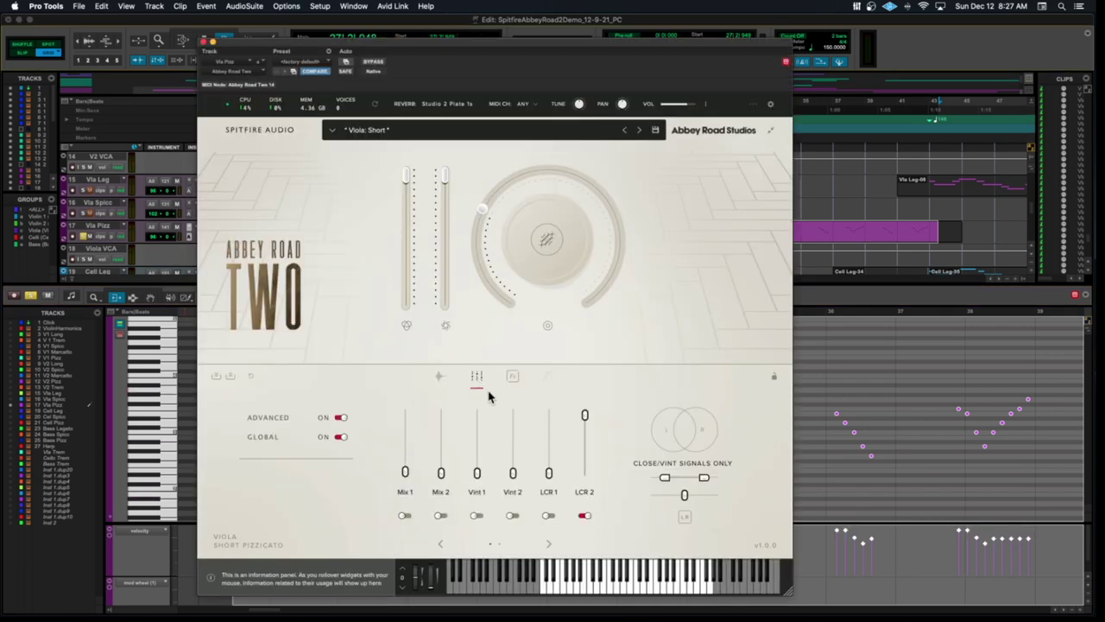
{"action": "left_click", "coordinate": [512, 515]}
{"action": "left_click_drag", "start_coordinate": [513, 473], "coordinate": [512, 414]}
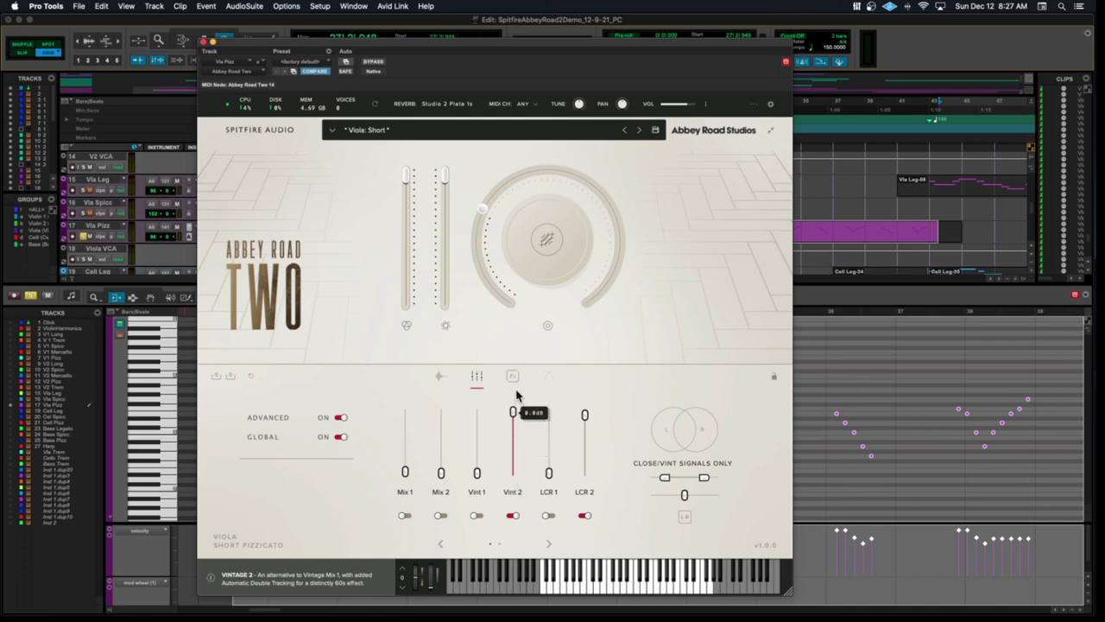
{"action": "left_click", "coordinate": [585, 515]}
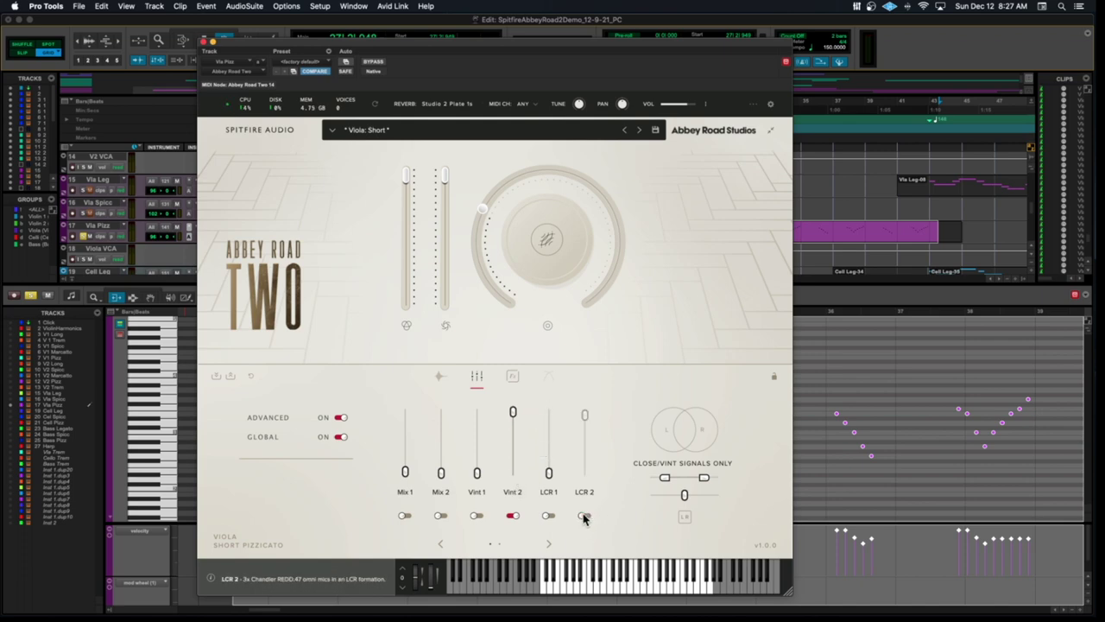
{"action": "left_click", "coordinate": [405, 515]}
{"action": "left_click_drag", "start_coordinate": [405, 473], "coordinate": [408, 411]}
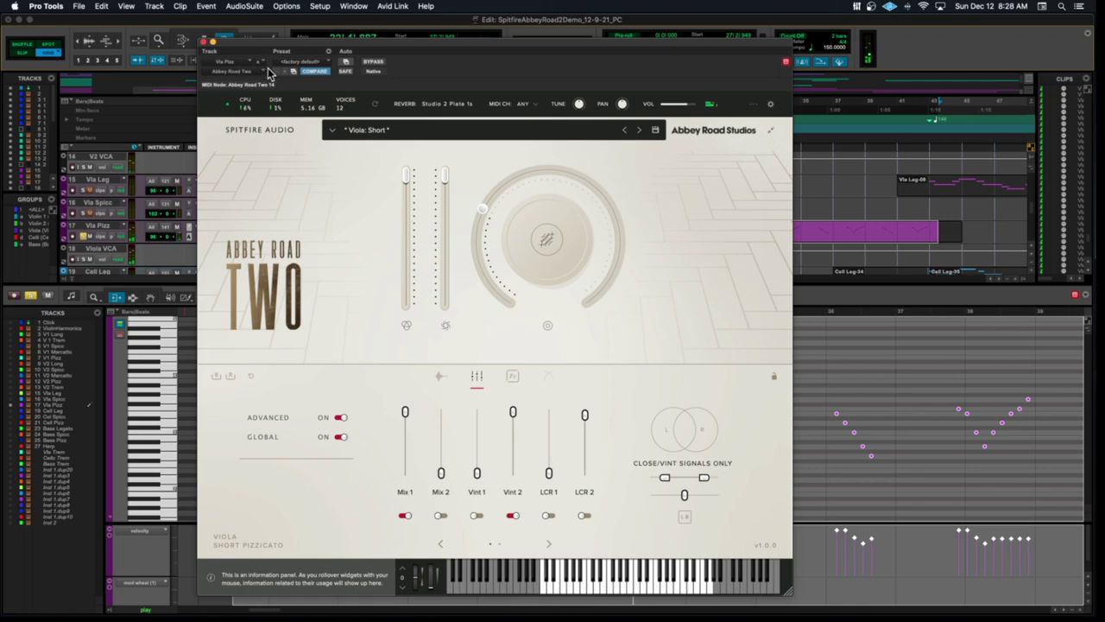
Move the Vla Pizz instrument clear of the notes, play the passage through Mix 1 and Vint 2, and close the instrument
{"action": "left_click_drag", "start_coordinate": [232, 45], "coordinate": [634, 94]}
{"action": "left_click", "coordinate": [356, 537]}
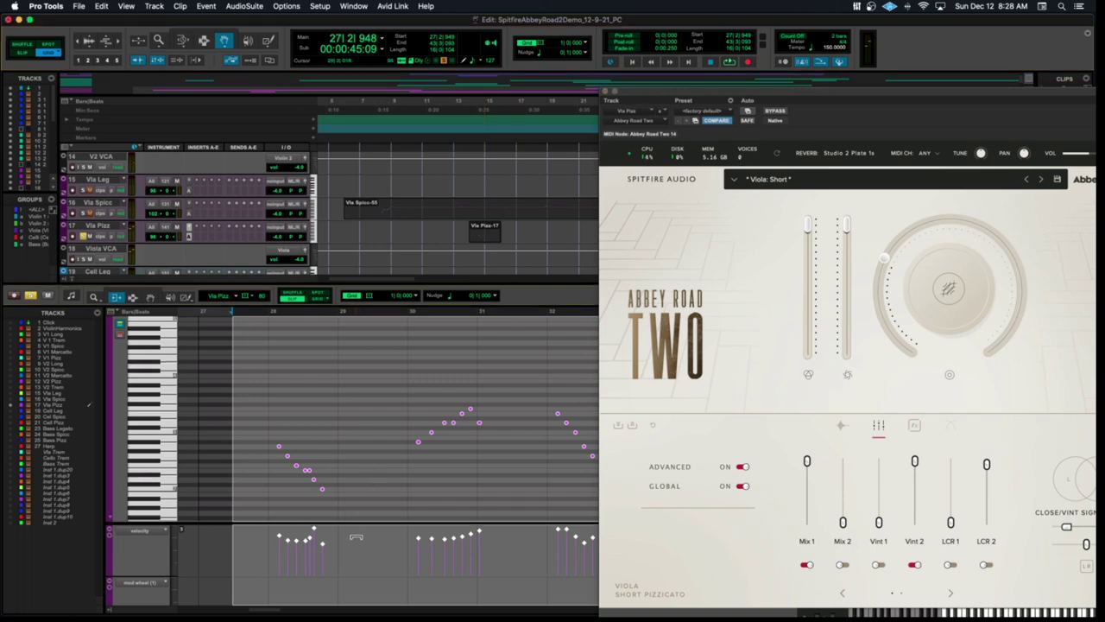
{"action": "key", "text": "space"}
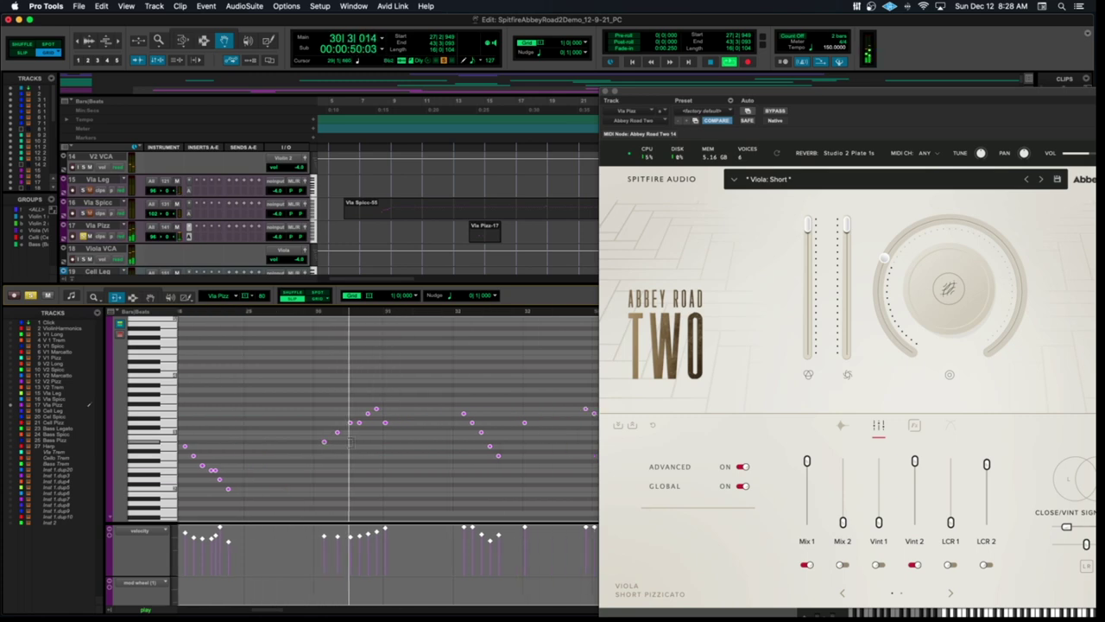
{"action": "key", "text": "space"}
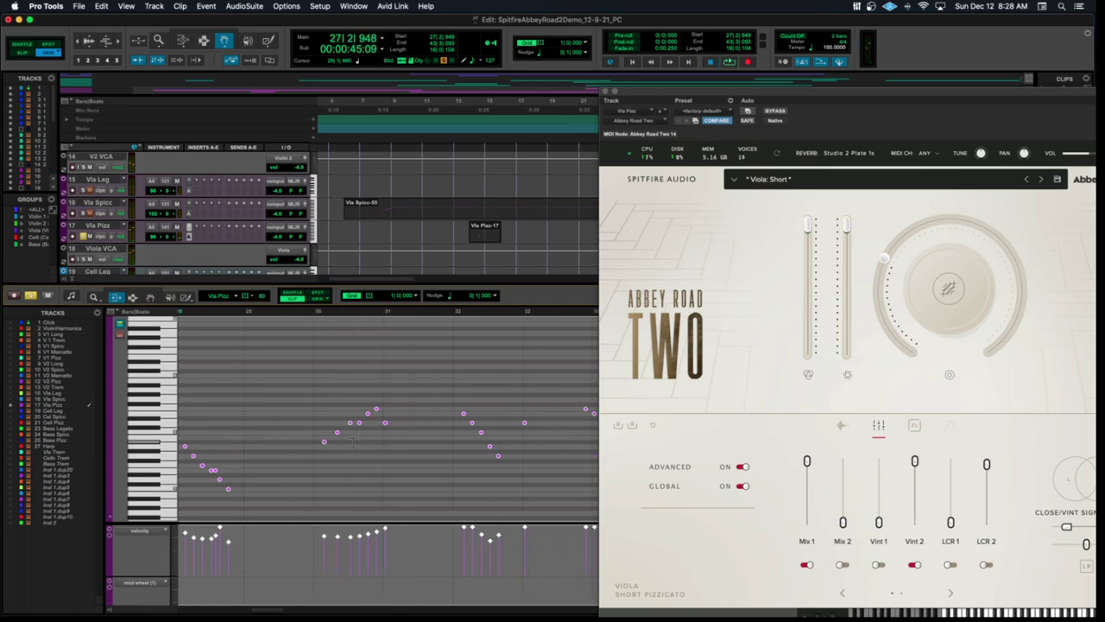
{"action": "left_click_drag", "start_coordinate": [607, 93], "coordinate": [330, 59]}
{"action": "left_click", "coordinate": [329, 54]}
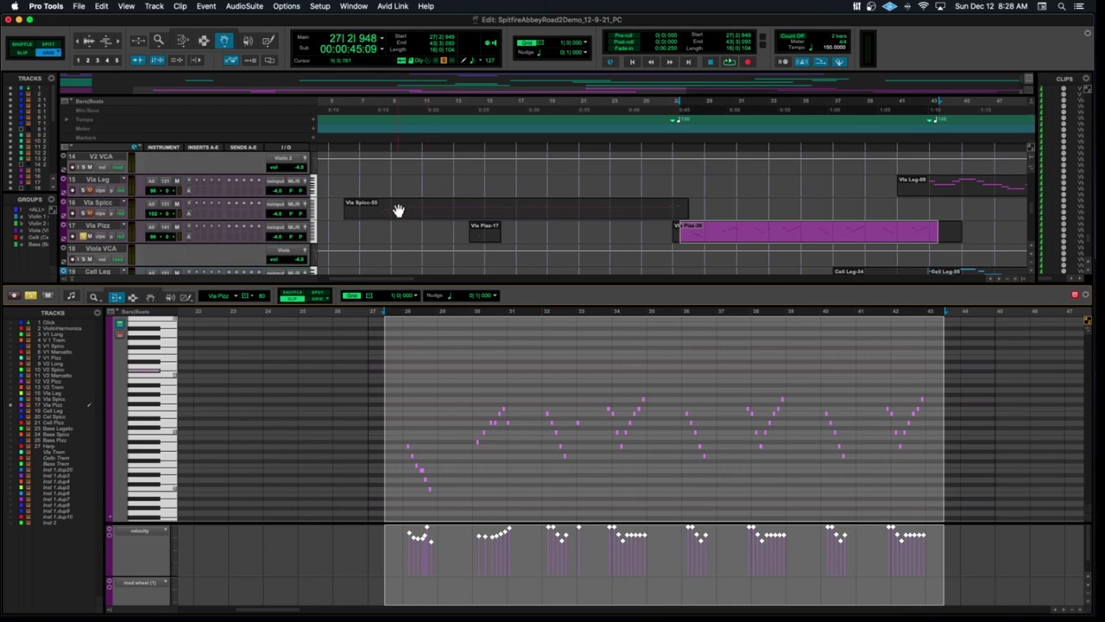
Open the Cell Pizz track's Abbey Road Two instrument, view its microphone signals, and close it
{"action": "scroll", "coordinate": [396, 210], "scroll_direction": "down", "scroll_amount": 4}
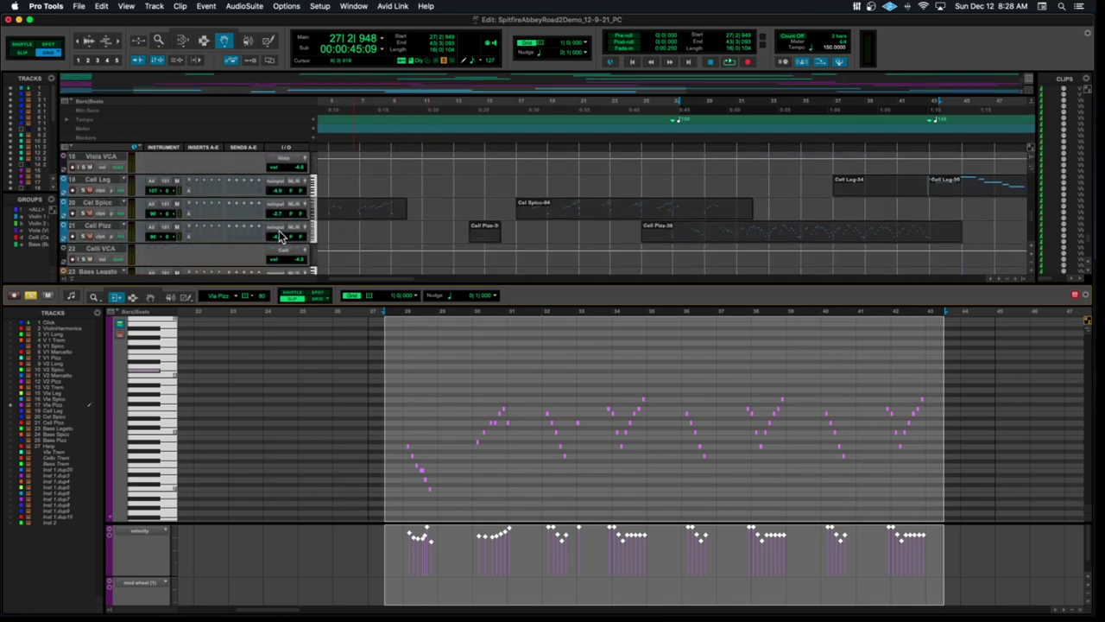
{"action": "left_click", "coordinate": [279, 236]}
{"action": "left_click", "coordinate": [603, 388]}
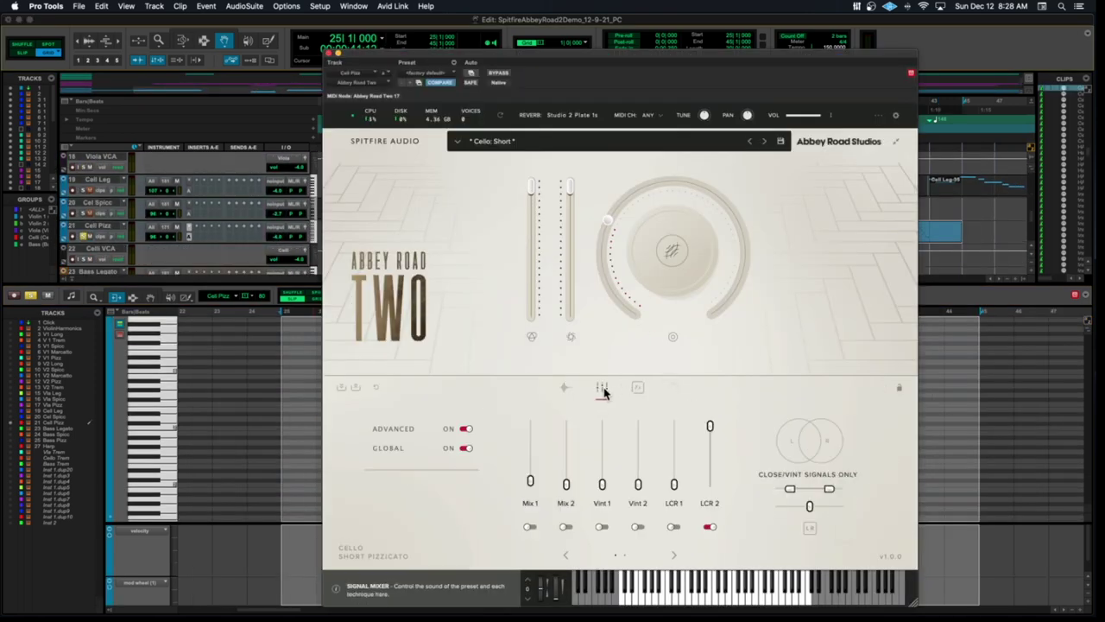
{"action": "left_click", "coordinate": [328, 55]}
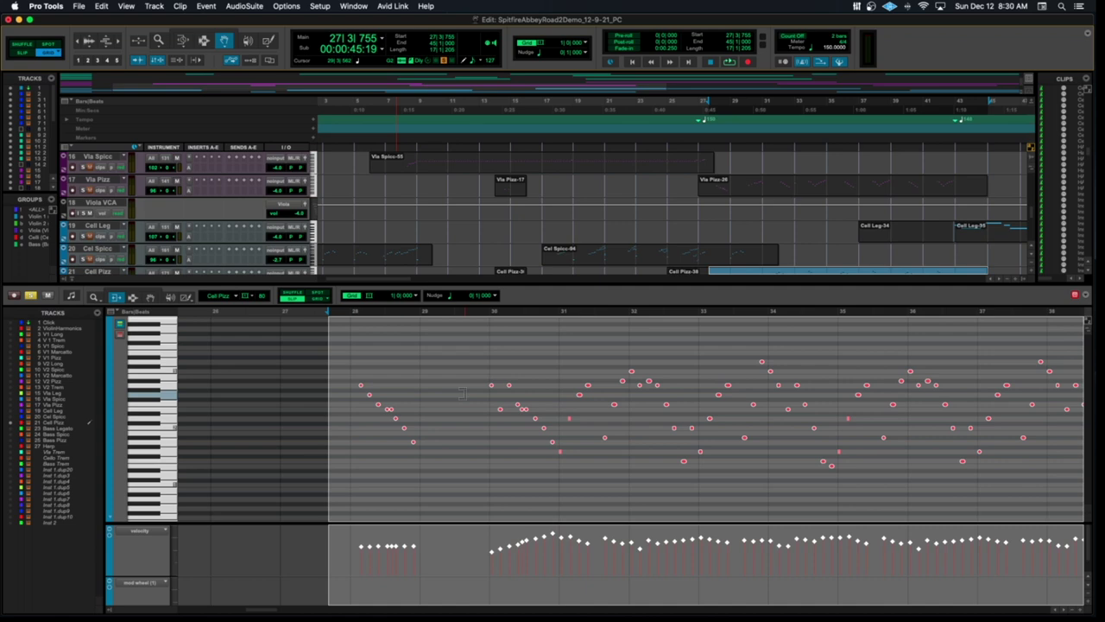
Play the selected Cell Pizz notes from bar 27, beat 3, and review their velocities
{"action": "key", "text": "space"}
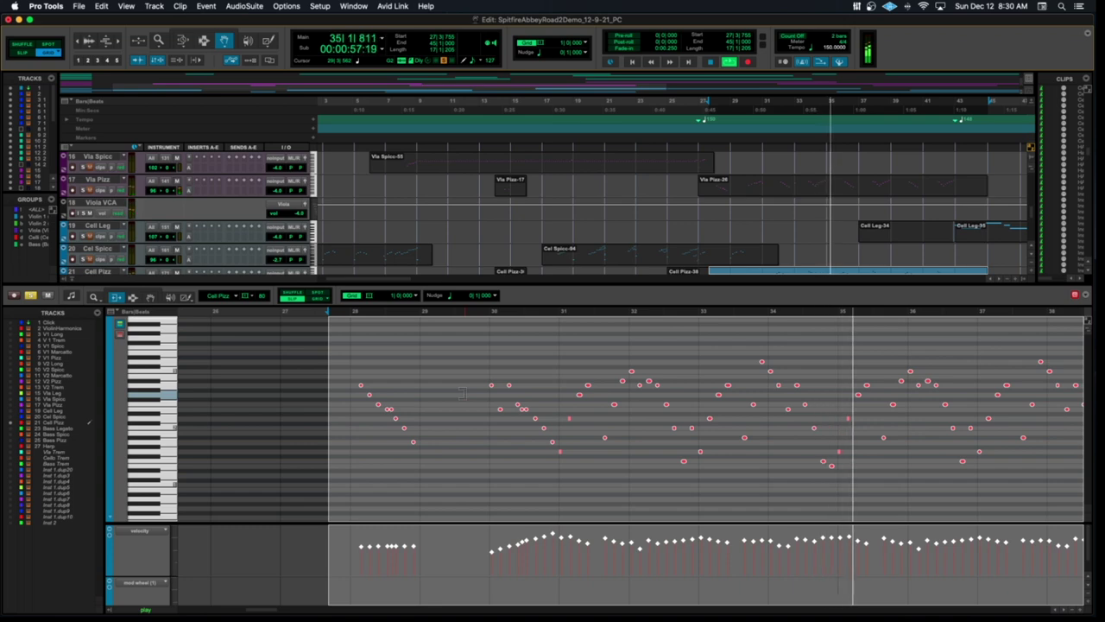
{"action": "key", "text": "space"}
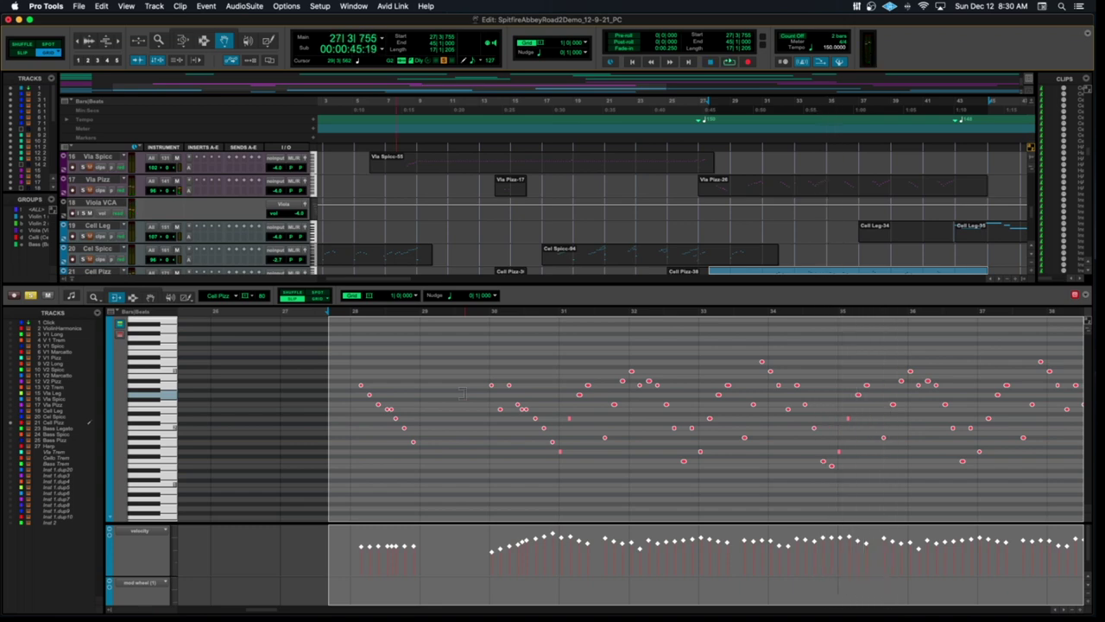
{"action": "scroll", "coordinate": [462, 393], "scroll_direction": "right", "scroll_amount": 3}
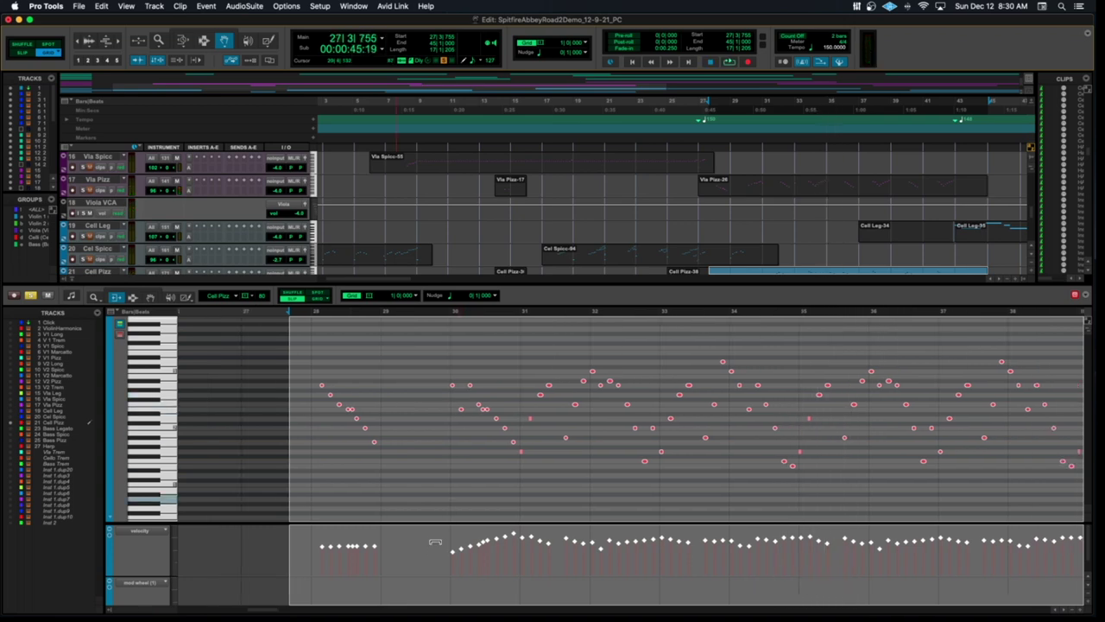
Try raising the selected Cell Pizz velocities and play the passage from bar 27, beat 3
{"action": "left_click_drag", "start_coordinate": [435, 541], "coordinate": [437, 531]}
{"action": "key", "text": "space"}
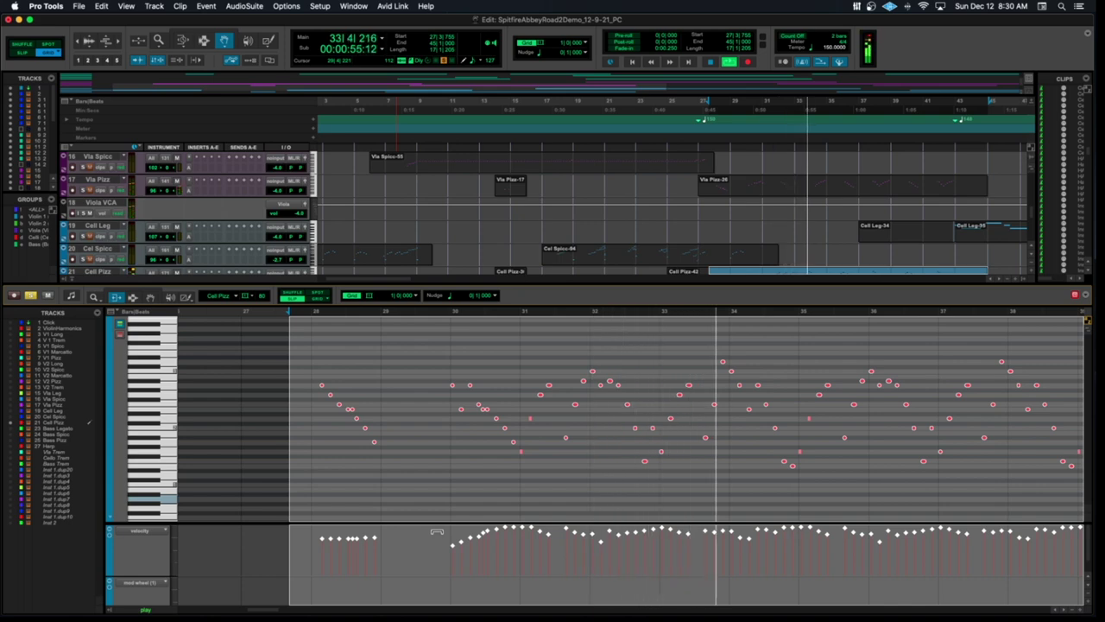
{"action": "key", "text": "space"}
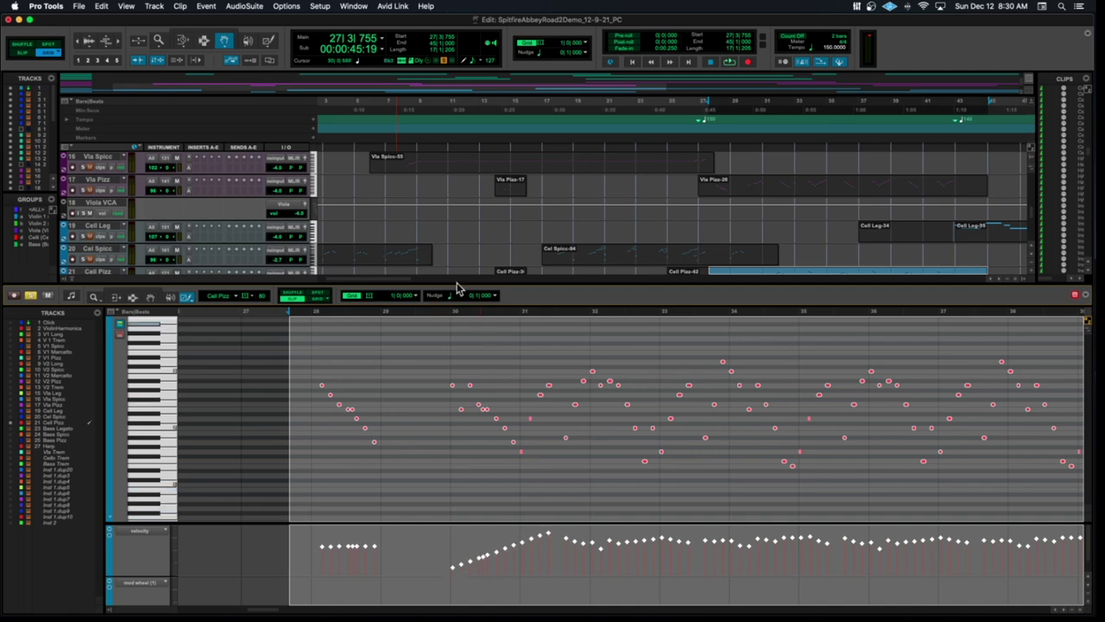
Play Cell Pizz from bar 29, beat 4, to hear the rising velocities drawn from bar 30
{"action": "left_click", "coordinate": [438, 315]}
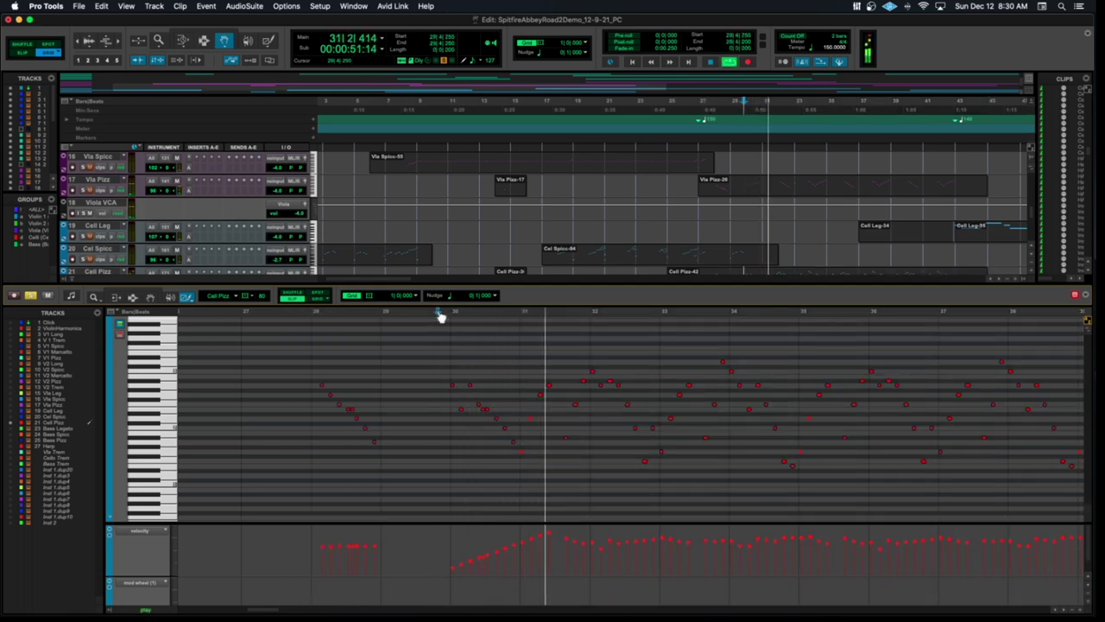
{"action": "key", "text": "space"}
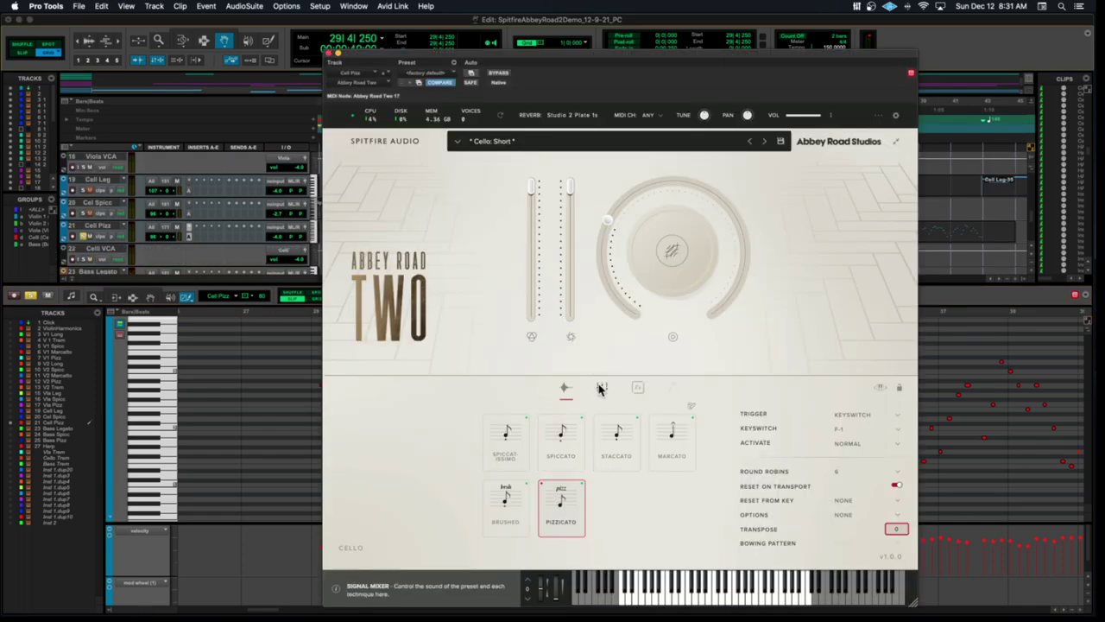
Show the Cell Pizz instrument's signal mixer, turn off LCR 2, and enable Mix 1 with its level raised
{"action": "left_click", "coordinate": [602, 387]}
{"action": "left_click", "coordinate": [710, 526]}
{"action": "left_click_drag", "start_coordinate": [674, 484], "coordinate": [679, 420]}
{"action": "left_click", "coordinate": [530, 527]}
{"action": "left_click_drag", "start_coordinate": [530, 482], "coordinate": [534, 412]}
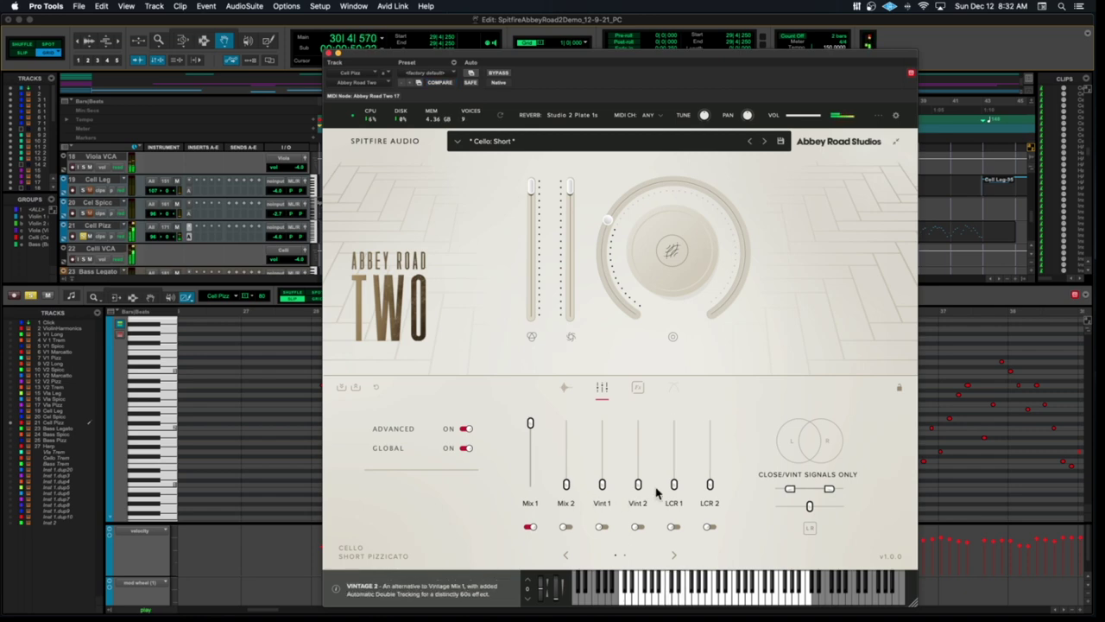
Bring in LCR 1 during Cell Pizz playback, drop Mix 1 to hear LCR 1 alone, and restore Mix 1
{"action": "left_click_drag", "start_coordinate": [674, 483], "coordinate": [675, 423]}
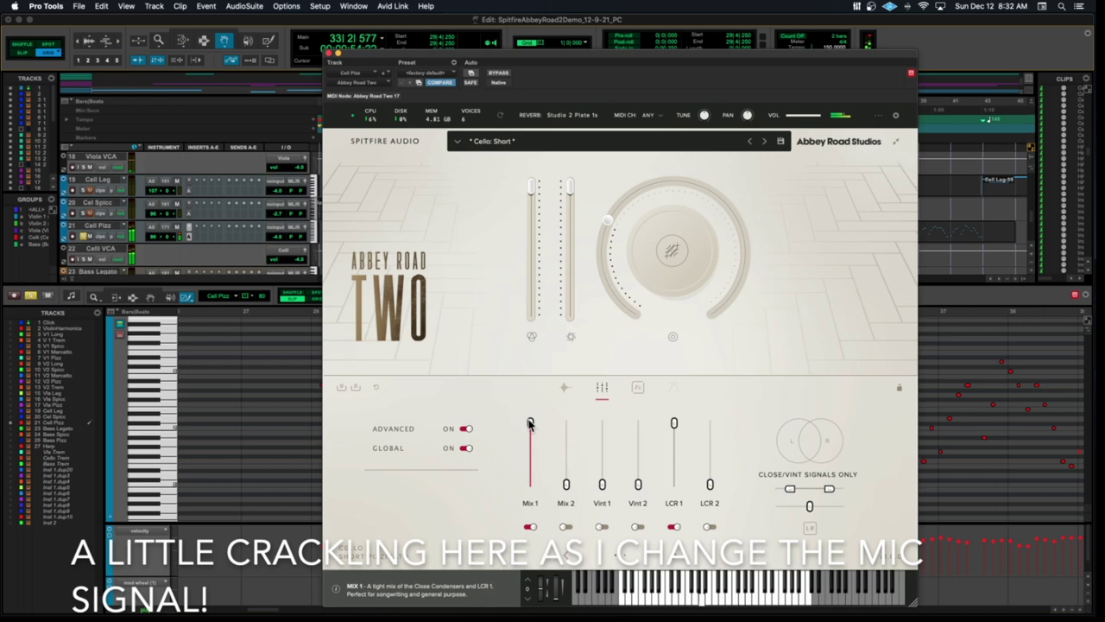
{"action": "left_click_drag", "start_coordinate": [530, 429], "coordinate": [526, 506]}
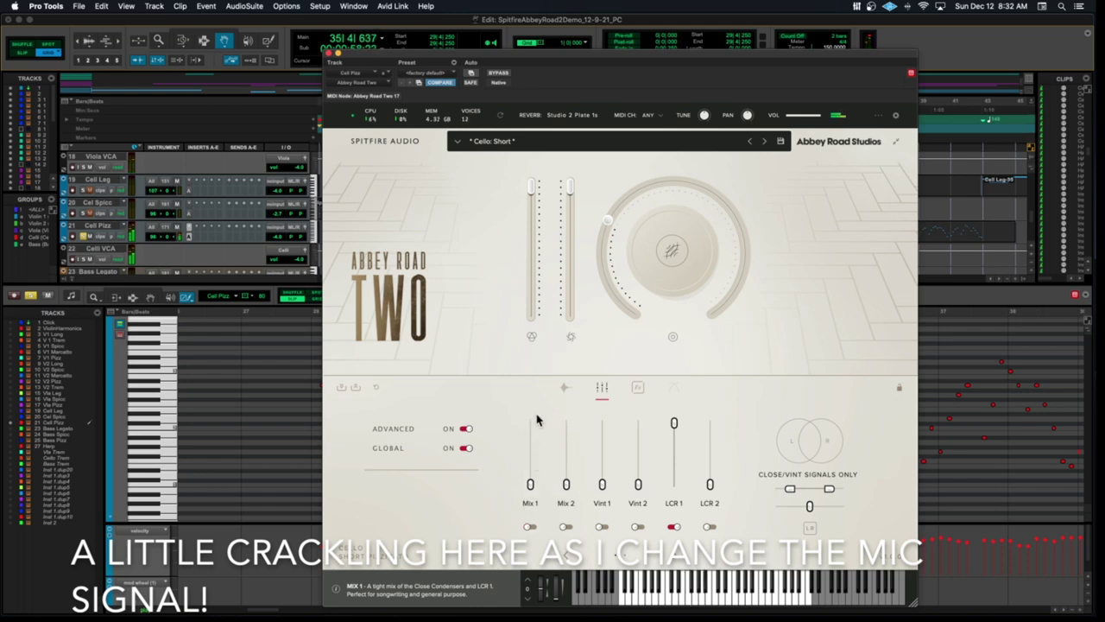
{"action": "left_click_drag", "start_coordinate": [530, 427], "coordinate": [529, 422]}
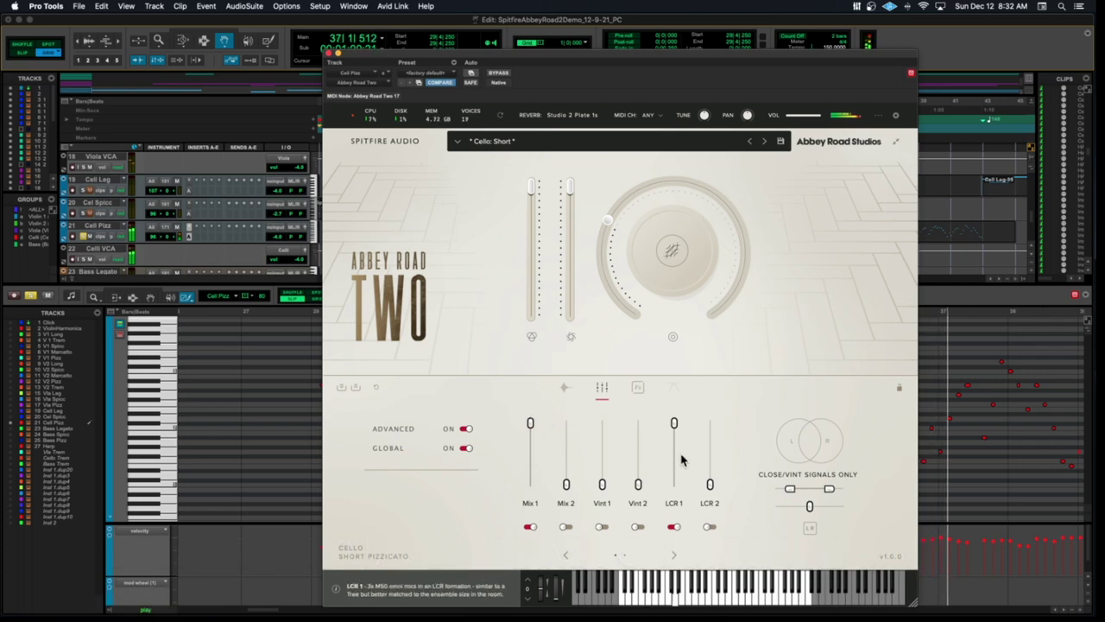
Add the LCR 2 signal to Cell Pizz, lower LCR 1 for comparison, and raise LCR 1 again
{"action": "left_click_drag", "start_coordinate": [710, 484], "coordinate": [709, 430]}
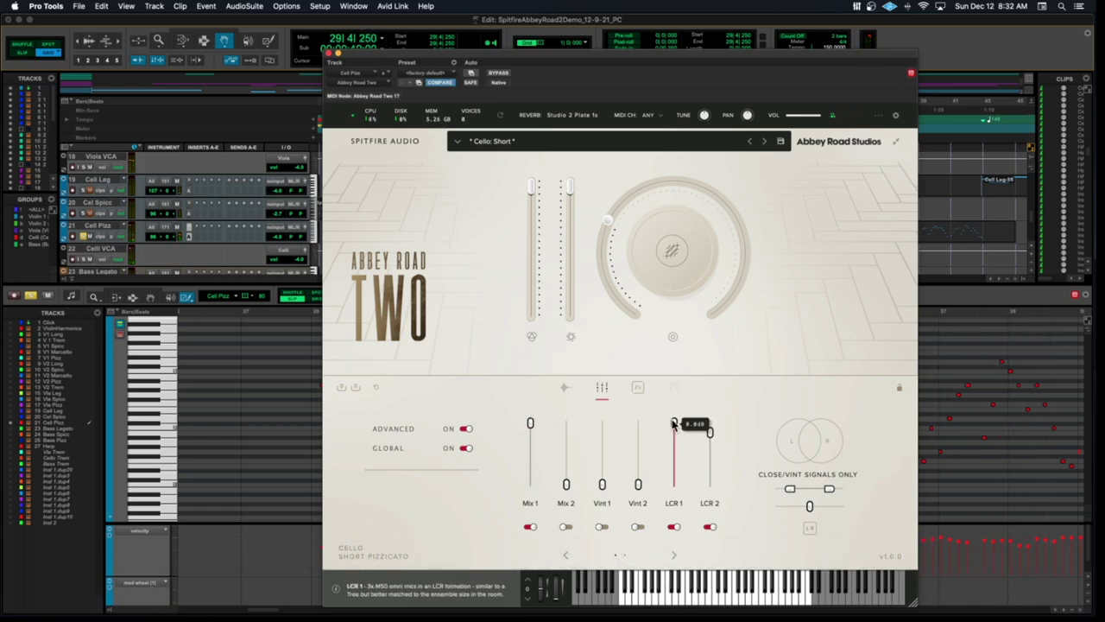
{"action": "left_click_drag", "start_coordinate": [674, 436], "coordinate": [671, 488]}
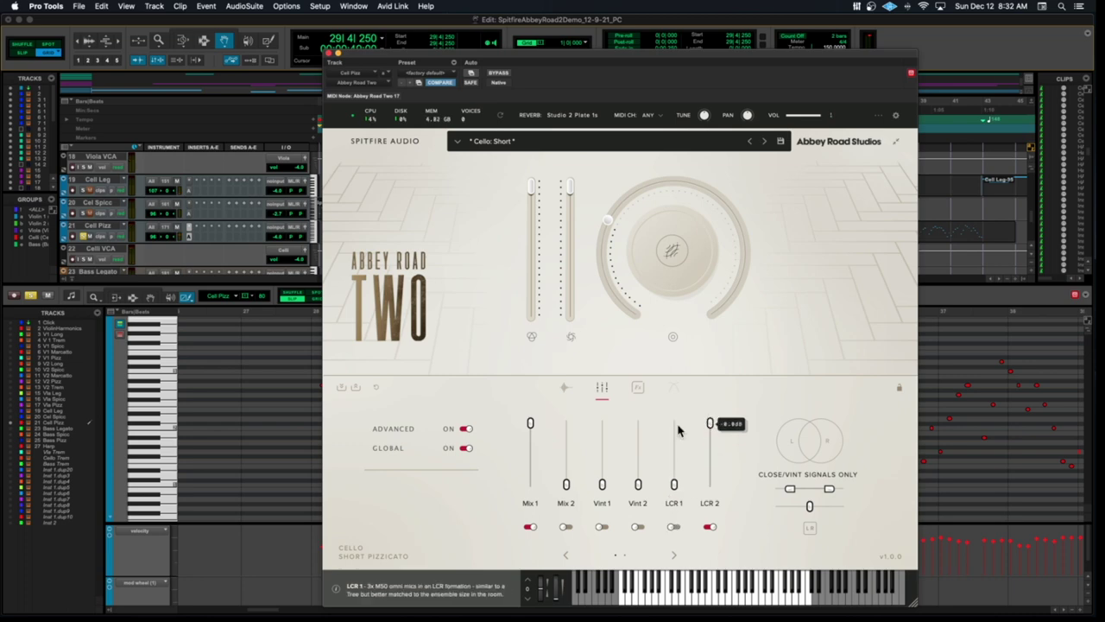
{"action": "left_click_drag", "start_coordinate": [673, 484], "coordinate": [672, 424]}
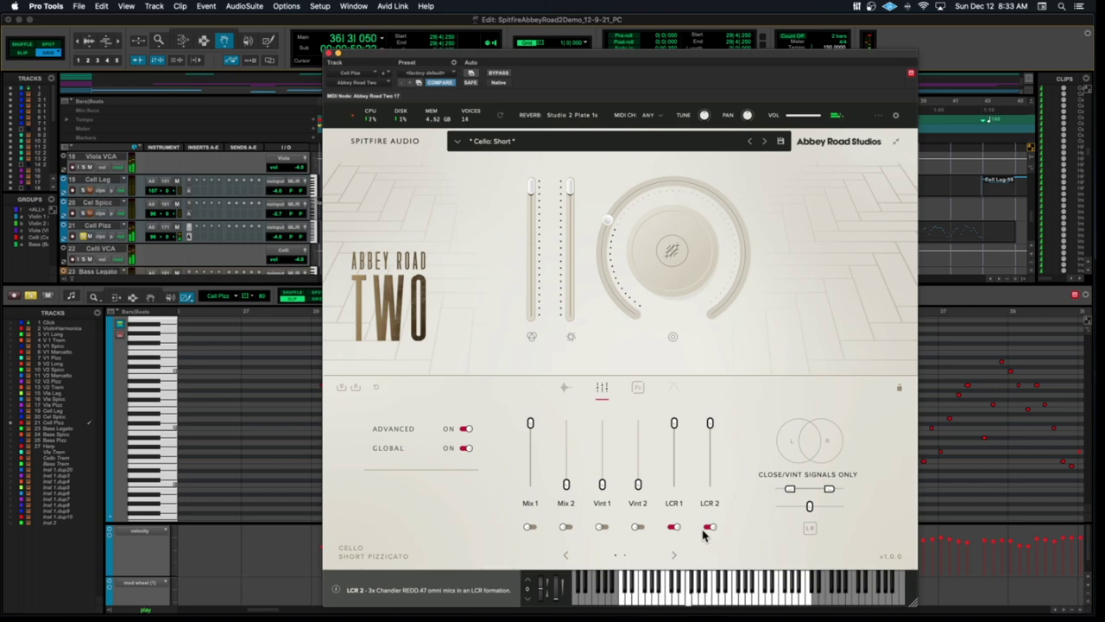
Compare the Cell Pizz signals by toggling them during playback, leaving Mix 1, LCR 1 and LCR 2 enabled together
{"action": "left_click", "coordinate": [672, 527]}
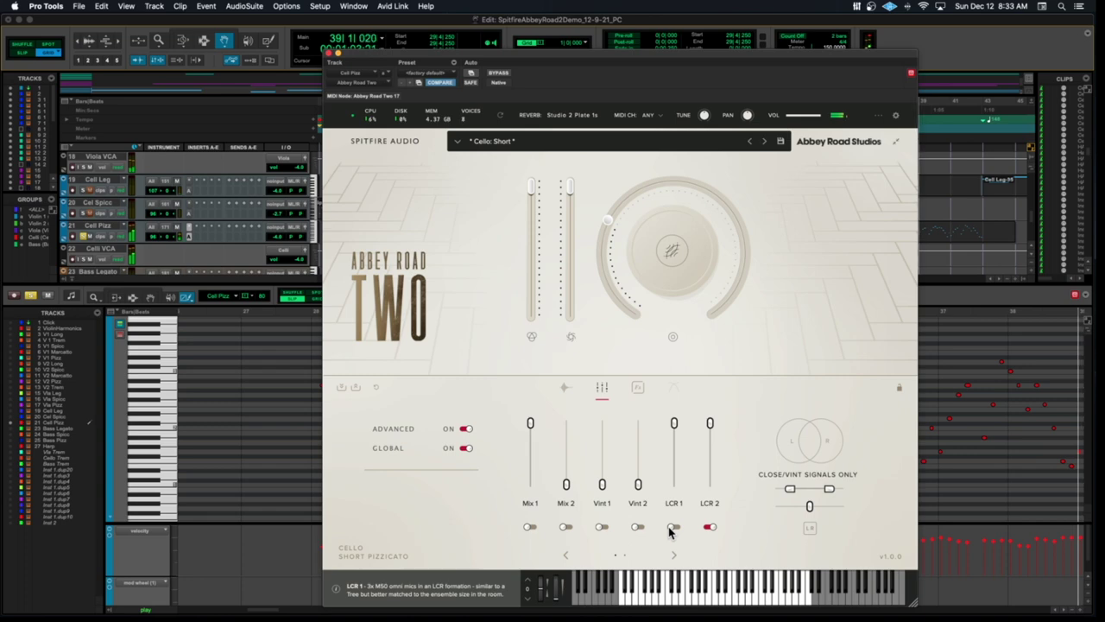
{"action": "left_click", "coordinate": [673, 527]}
{"action": "left_click", "coordinate": [531, 527]}
{"action": "left_click", "coordinate": [708, 527]}
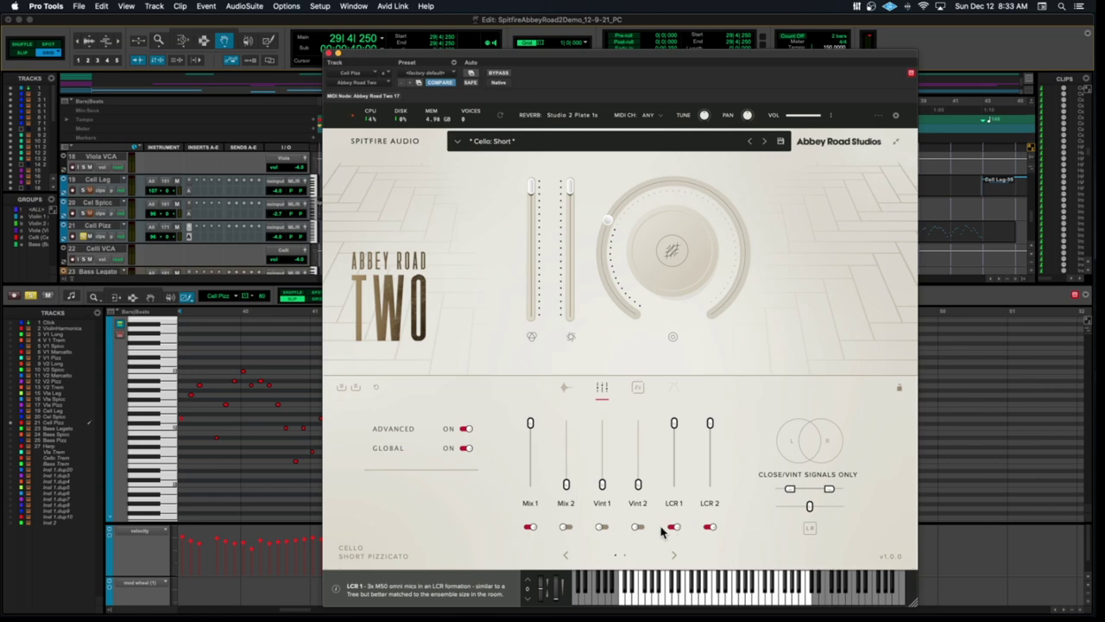
Play Cell Pizz with Mix 1, LCR 1 and LCR 2 combined, and close the instrument to watch the notes
{"action": "key", "text": "space"}
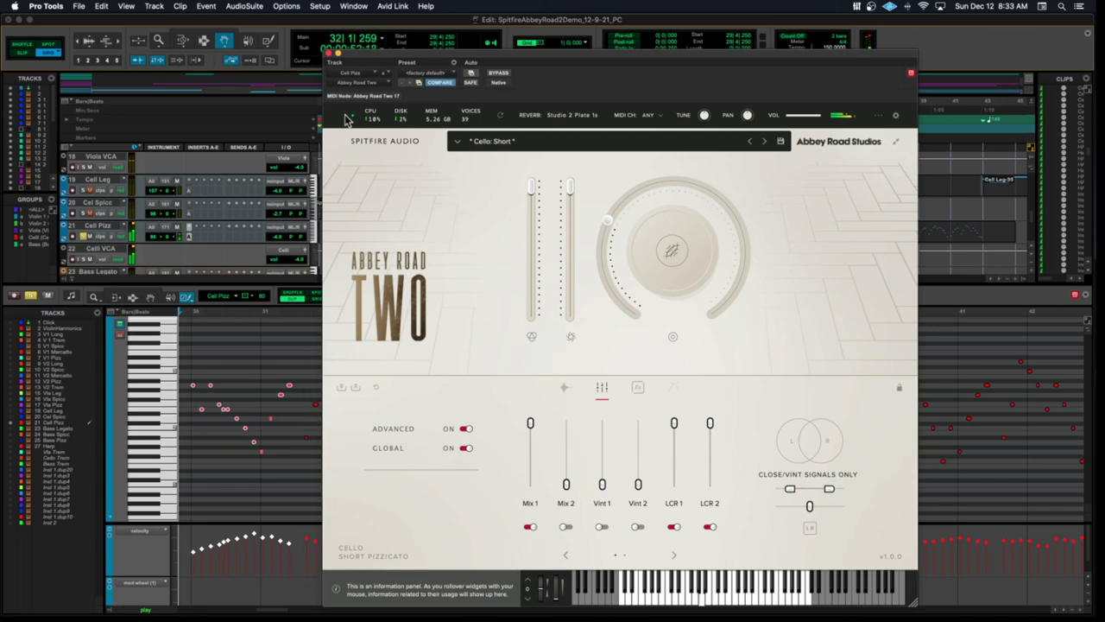
{"action": "left_click", "coordinate": [329, 55]}
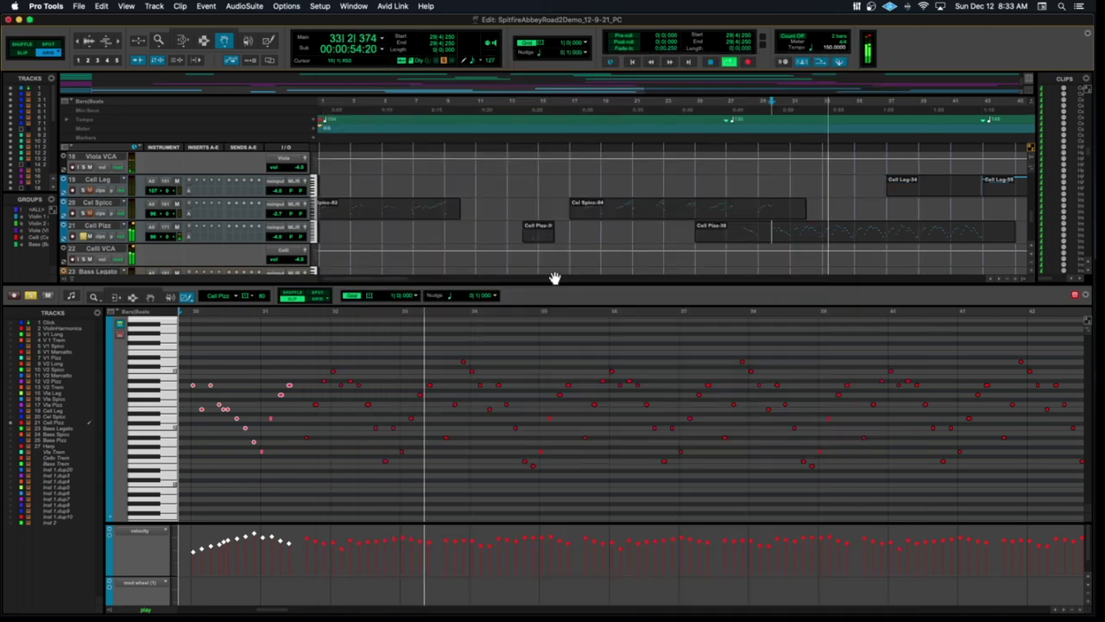
{"action": "scroll", "coordinate": [555, 247], "scroll_direction": "up", "scroll_amount": 5}
{"action": "scroll", "coordinate": [583, 235], "scroll_direction": "down", "scroll_amount": 5}
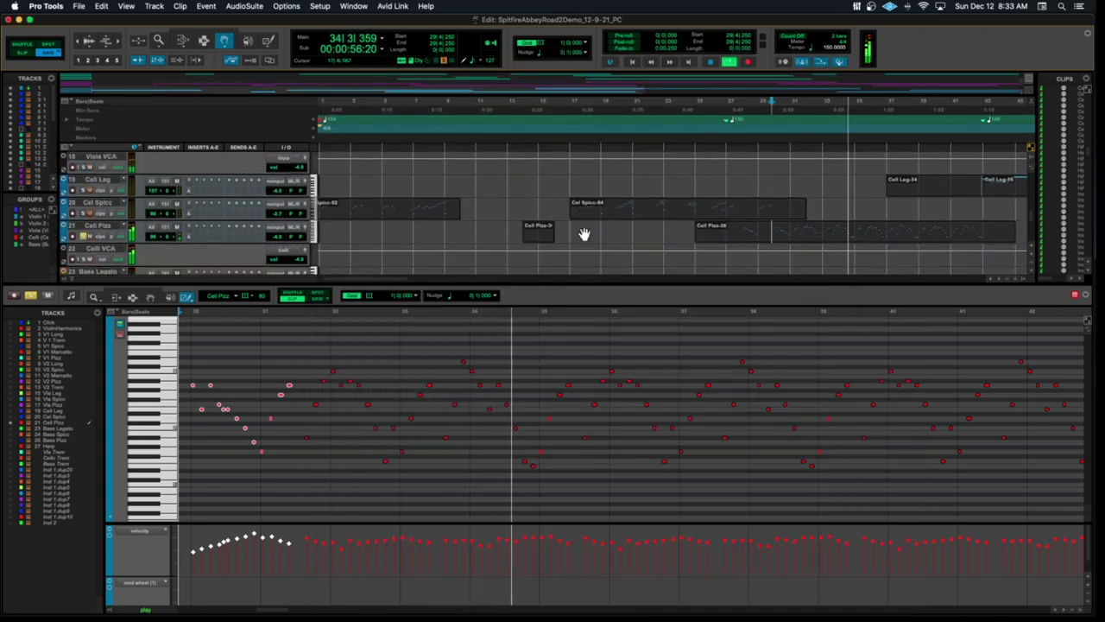
{"action": "key", "text": "space"}
Solo the Bass Pizz track and bring its clips into view
{"action": "scroll", "coordinate": [583, 235], "scroll_direction": "down", "scroll_amount": 5}
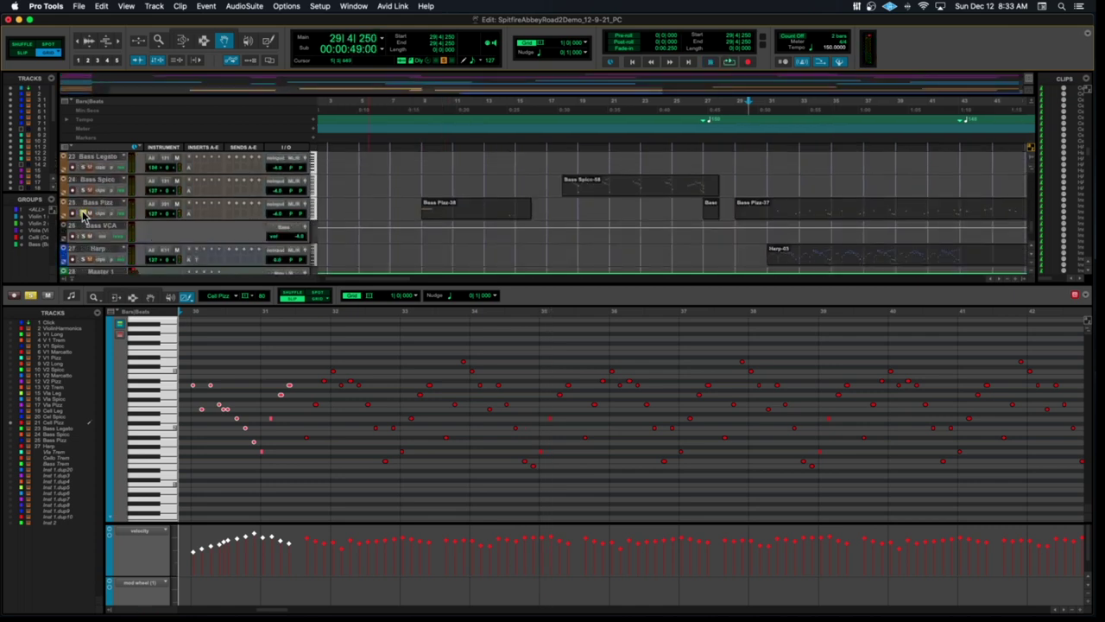
{"action": "scroll", "coordinate": [768, 198], "scroll_direction": "down", "scroll_amount": 1}
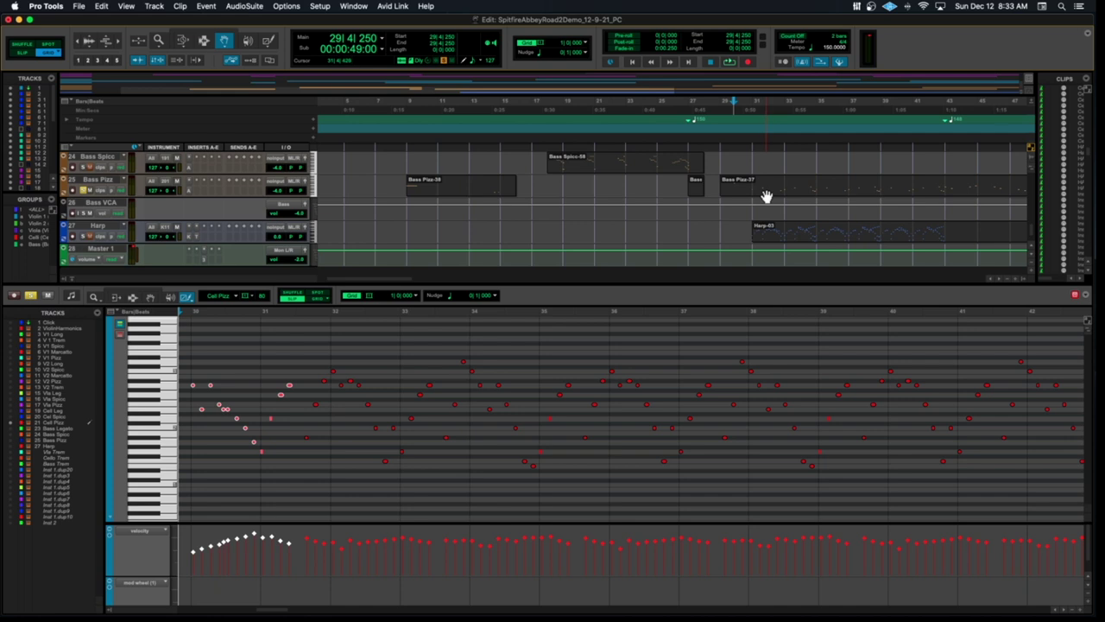
Select the long Bass Pizz clip starting at bar 29 and play it repeatedly to examine its notes and velocities
{"action": "left_click", "coordinate": [766, 196]}
{"action": "key", "text": "space"}
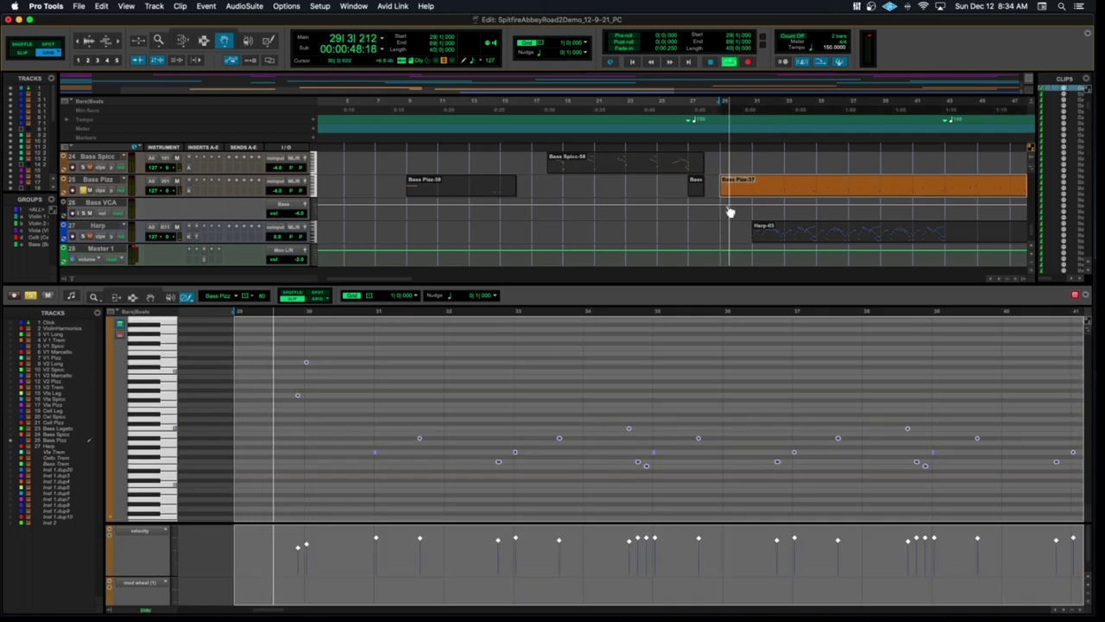
{"action": "scroll", "coordinate": [454, 264], "scroll_direction": "up", "scroll_amount": 3}
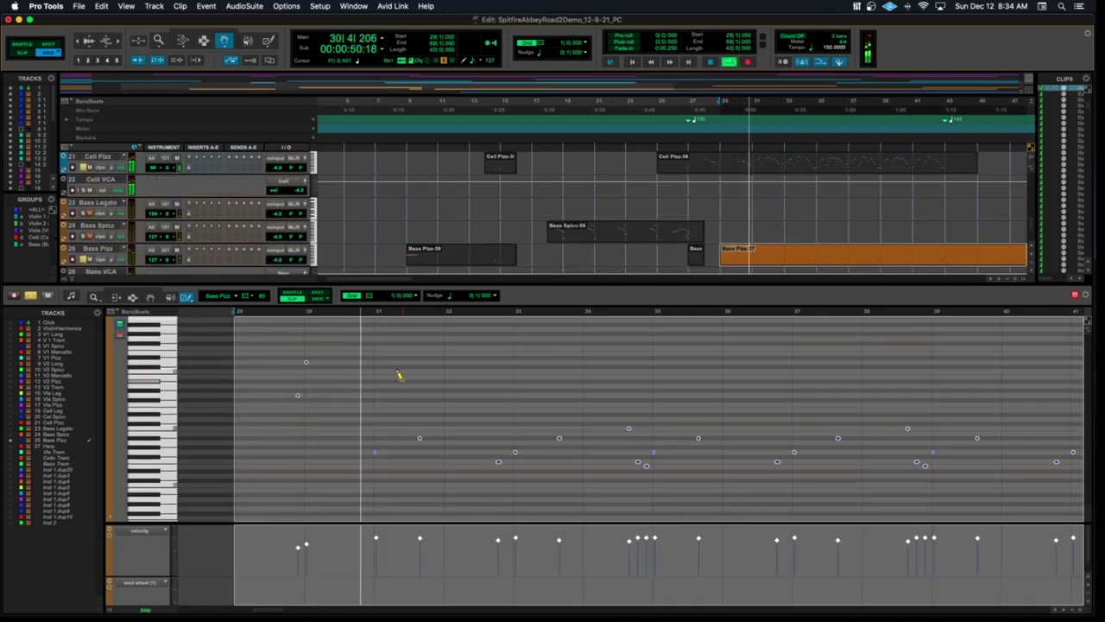
{"action": "key", "text": "space"}
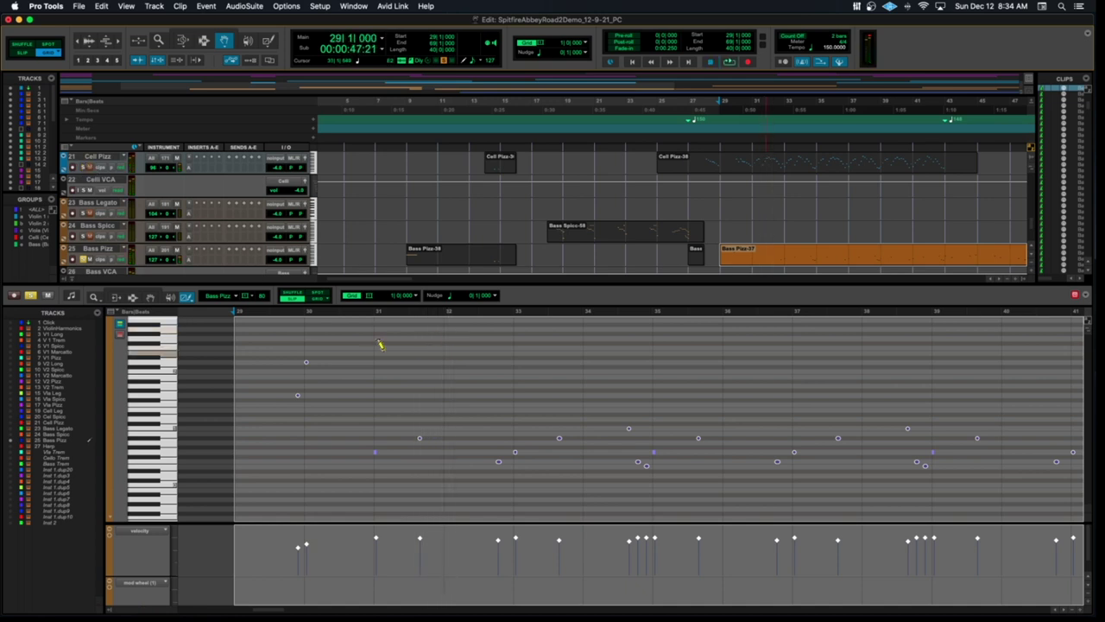
{"action": "key", "text": "space"}
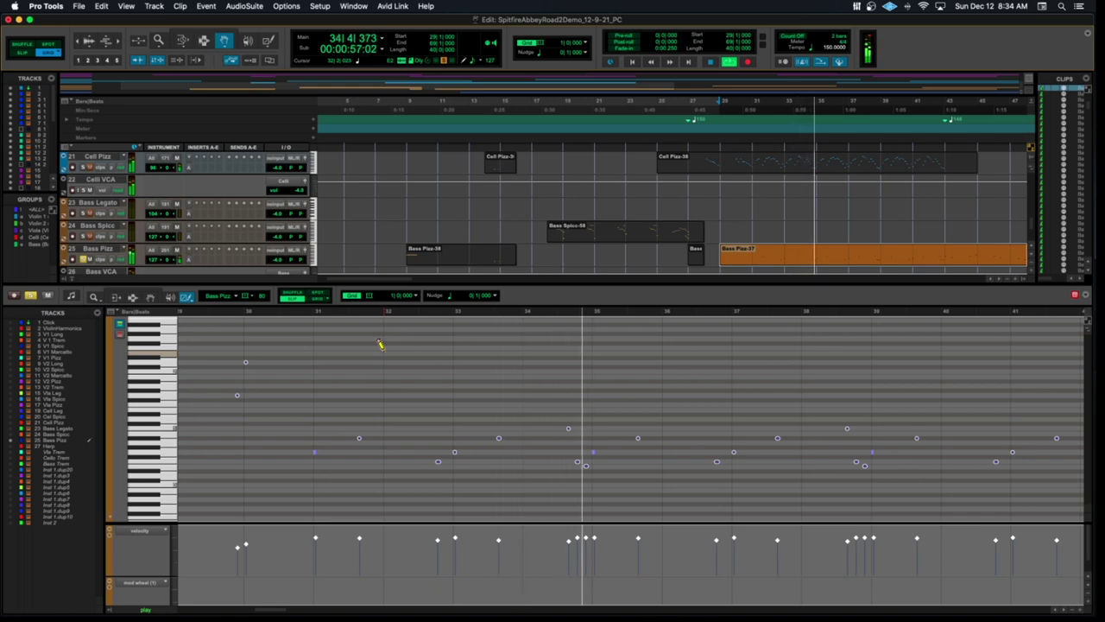
{"action": "key", "text": "space"}
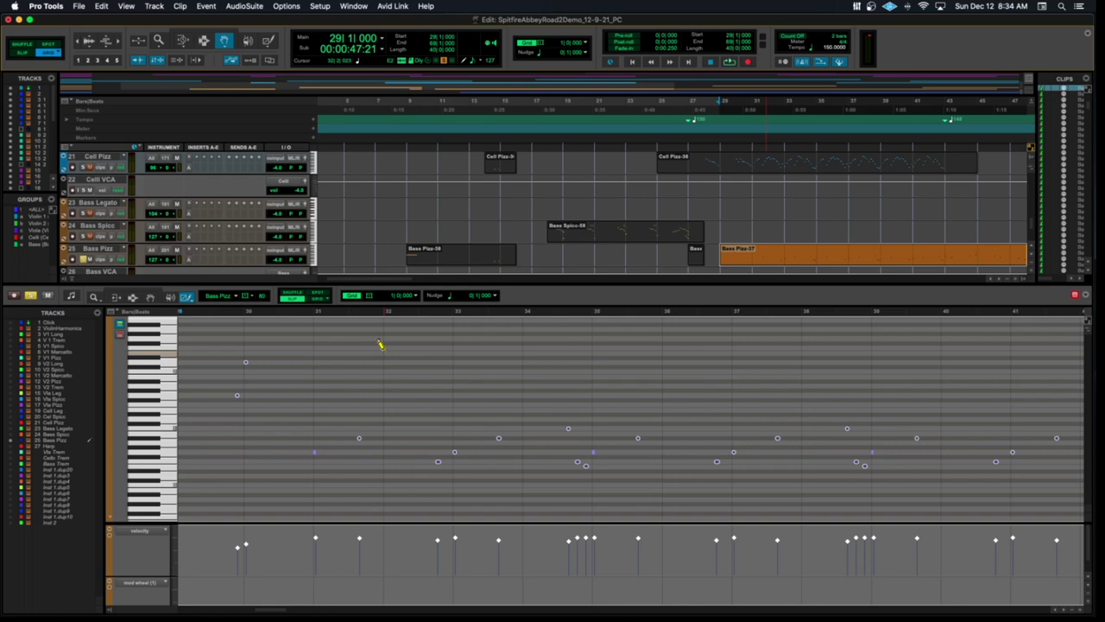
{"action": "key", "text": "space"}
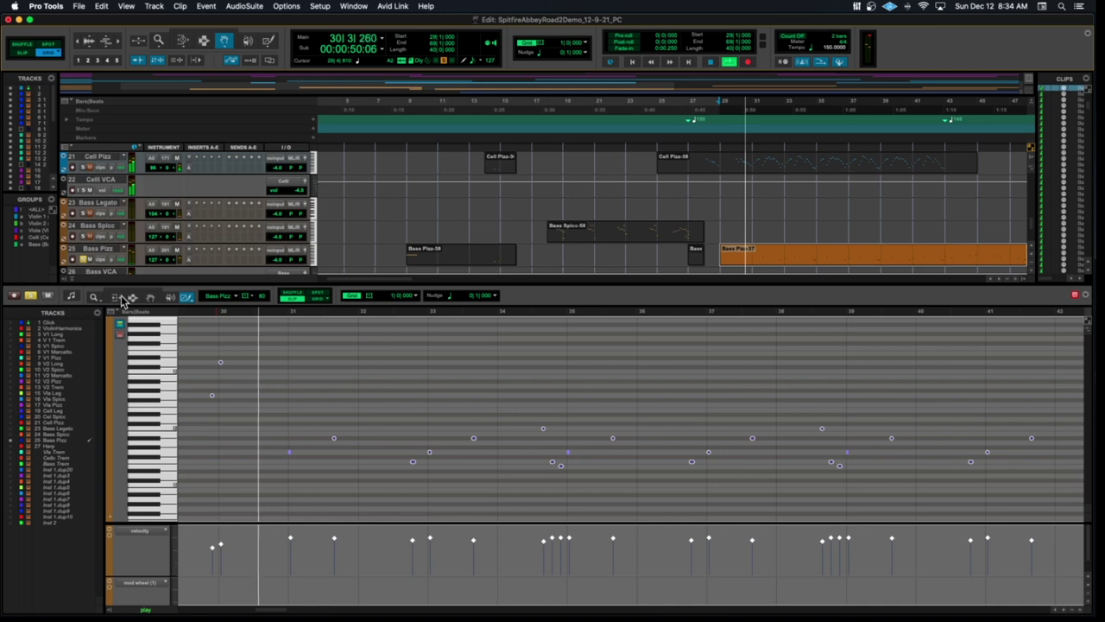
Audition the Bass Pizz notes in bars 30 to 35 with raised and lowered velocities, and restore the original velocities
{"action": "left_click_drag", "start_coordinate": [197, 370], "coordinate": [635, 383]}
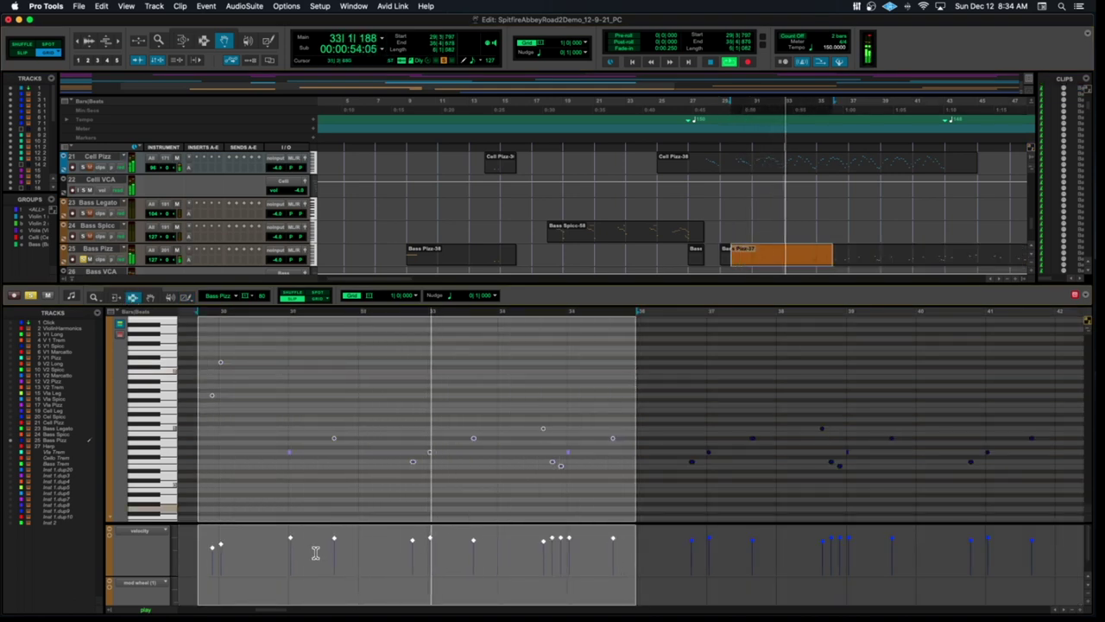
{"action": "left_click", "coordinate": [117, 298]}
{"action": "key", "text": "space"}
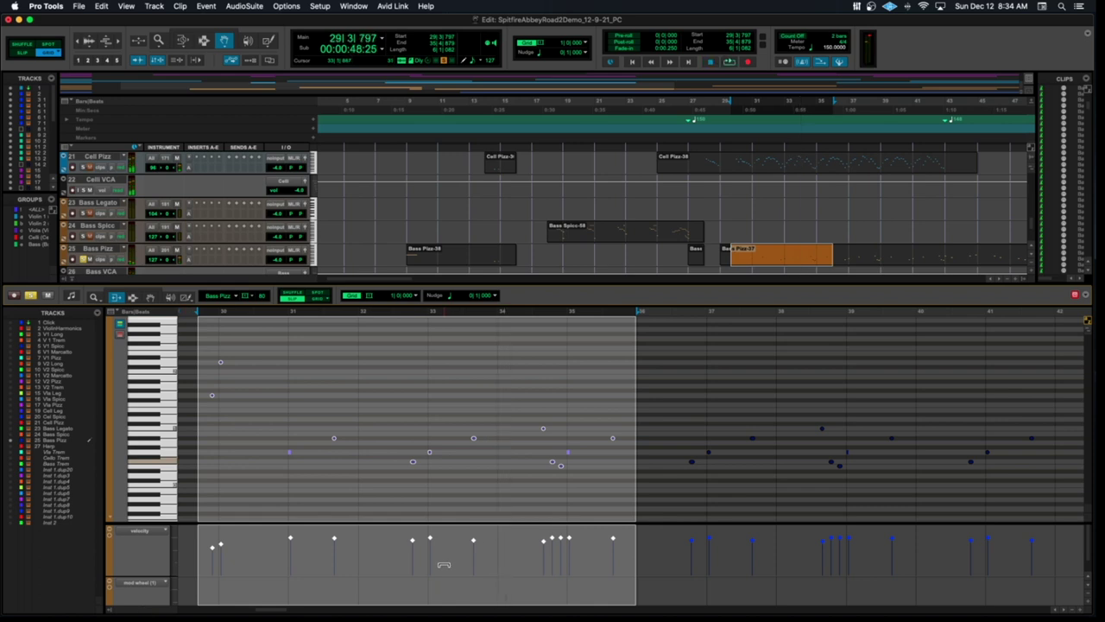
{"action": "key", "text": "space"}
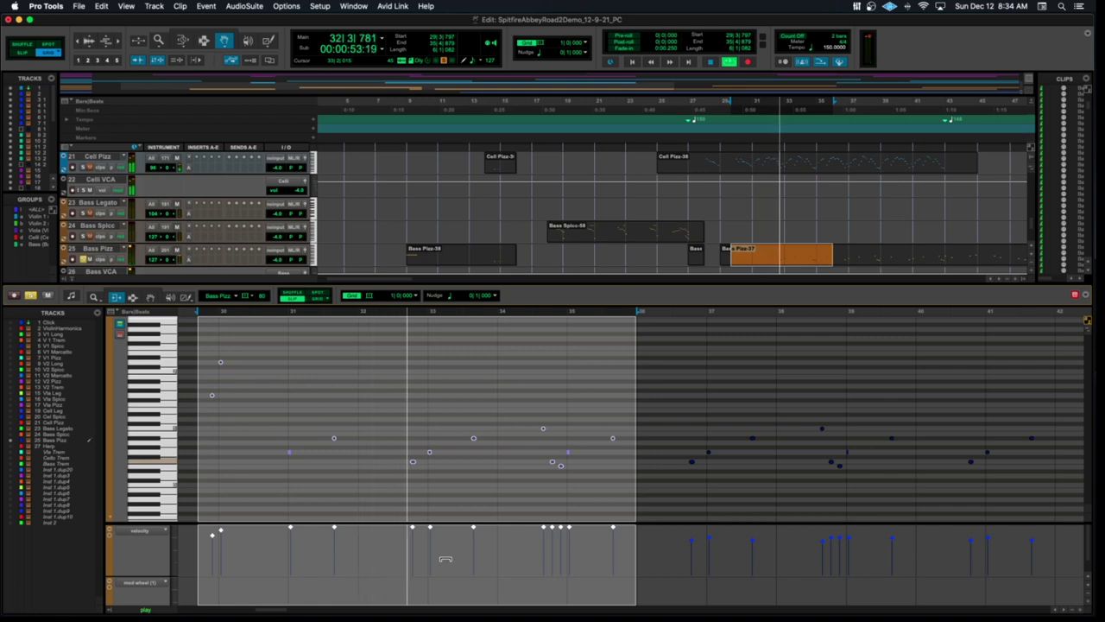
{"action": "key", "text": "space"}
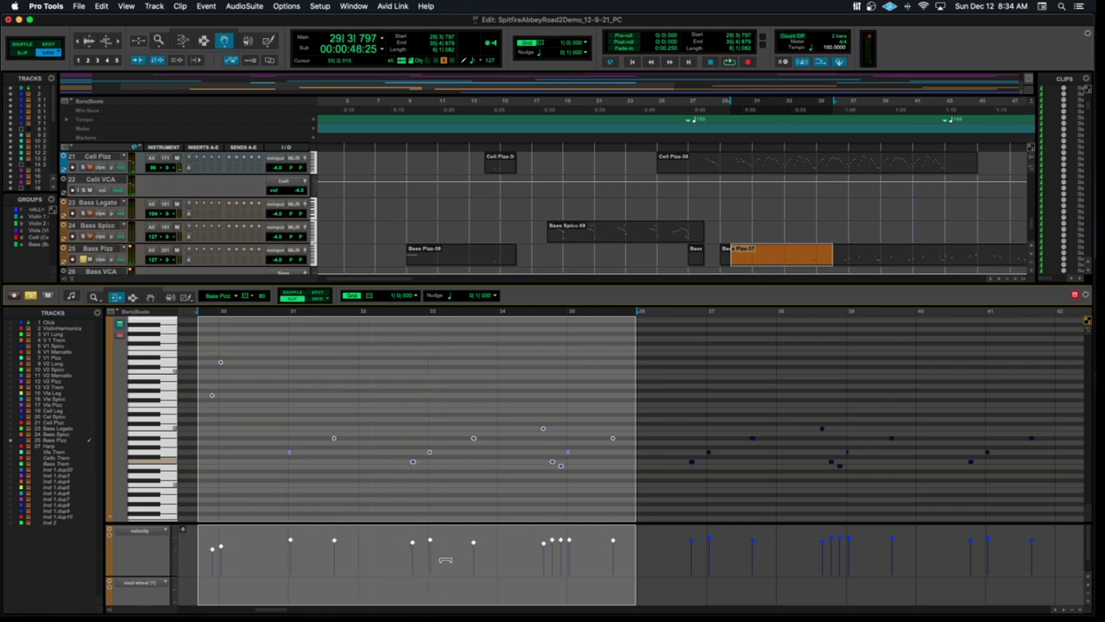
{"action": "key", "text": "space"}
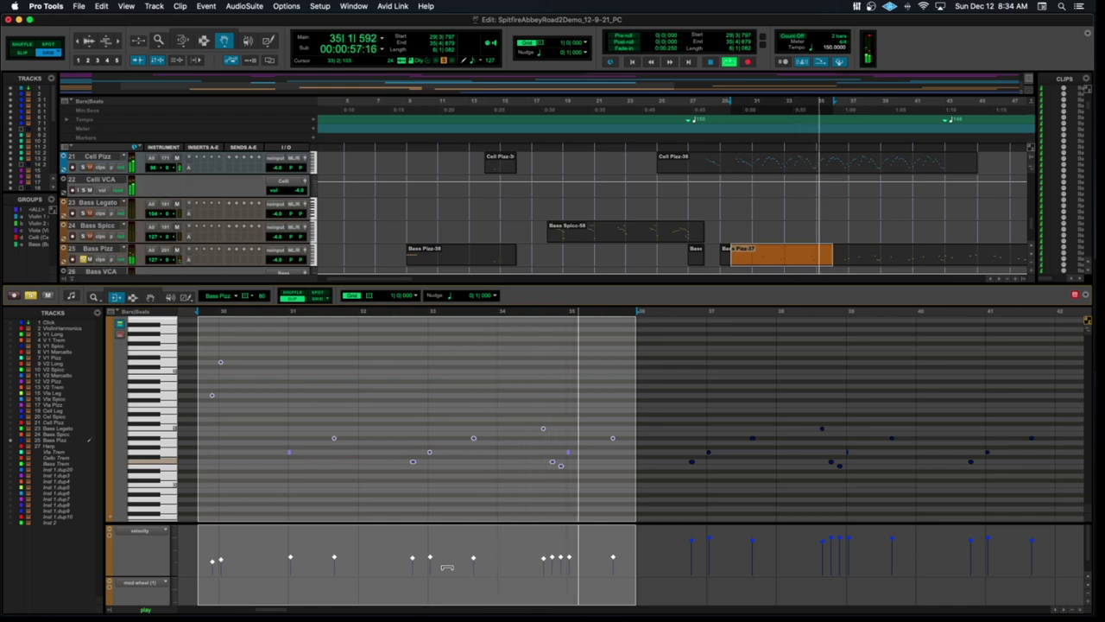
{"action": "key", "text": "space"}
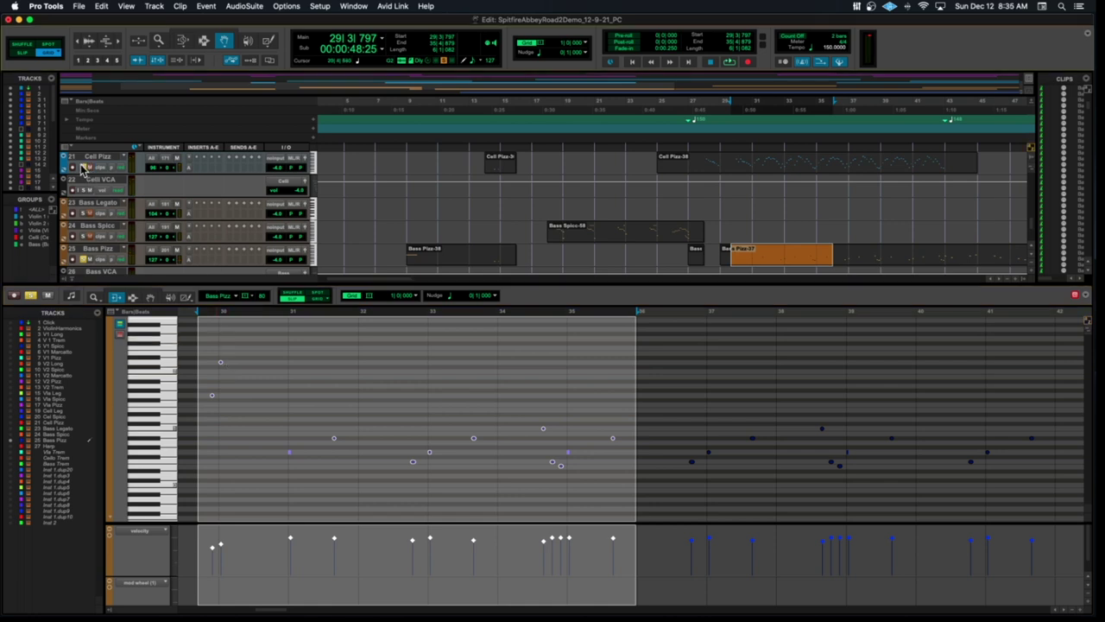
Solo Vla Pizz alongside Cell Pizz and Bass Pizz, and play their overlaid notes from the end of bar 29
{"action": "scroll", "coordinate": [112, 212], "scroll_direction": "up", "scroll_amount": 5}
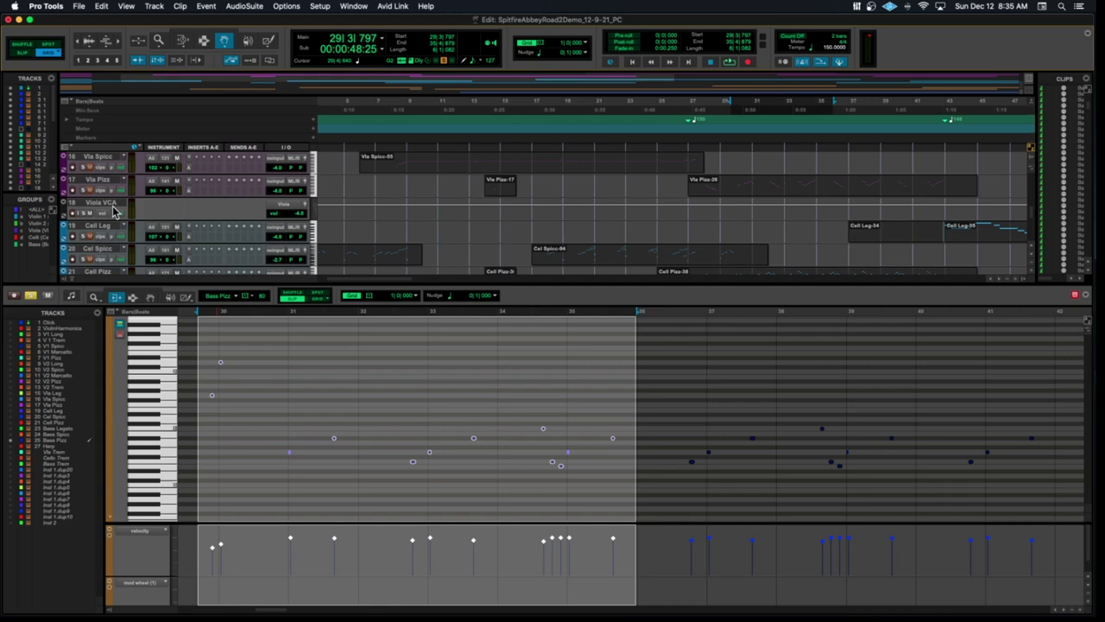
{"action": "left_click", "coordinate": [76, 190]}
{"action": "left_click", "coordinate": [207, 316]}
{"action": "key", "text": "space"}
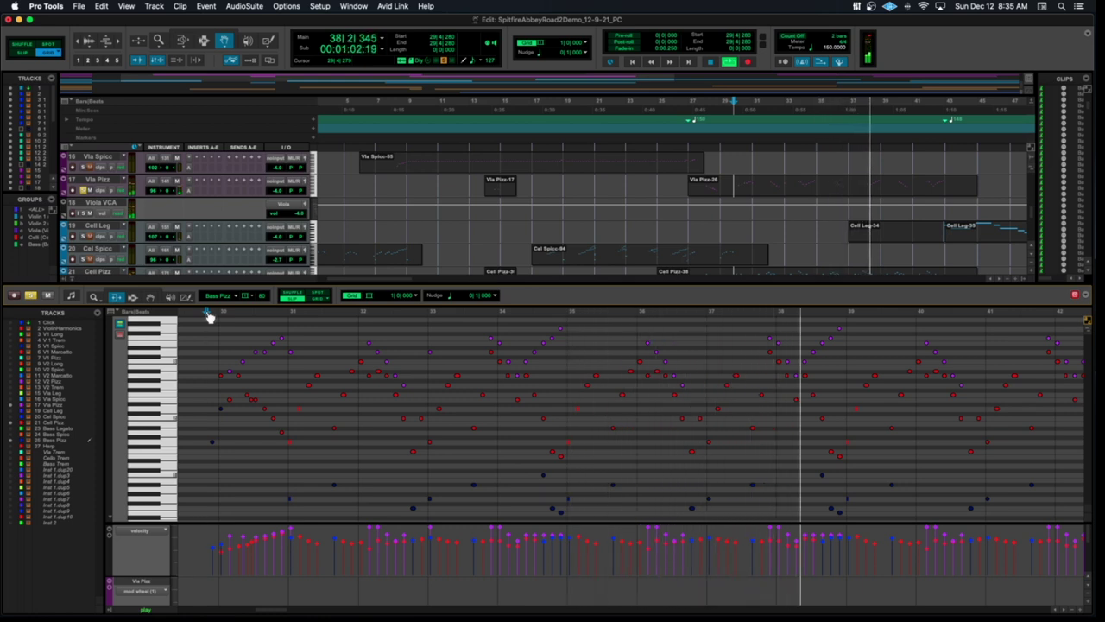
{"action": "key", "text": "space"}
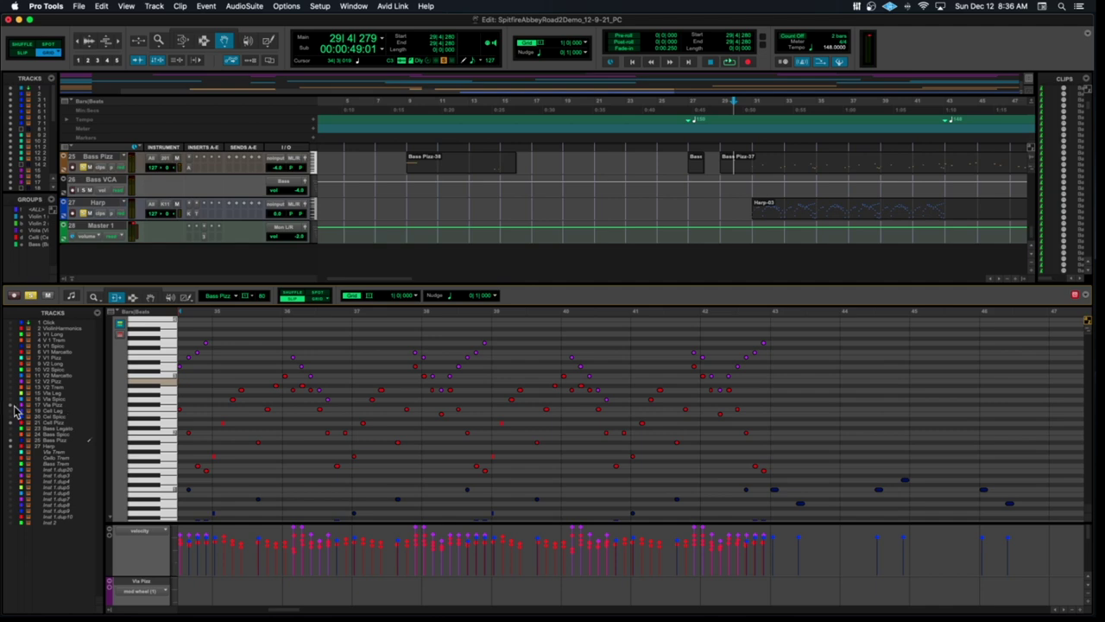
{"action": "left_click", "coordinate": [12, 445]}
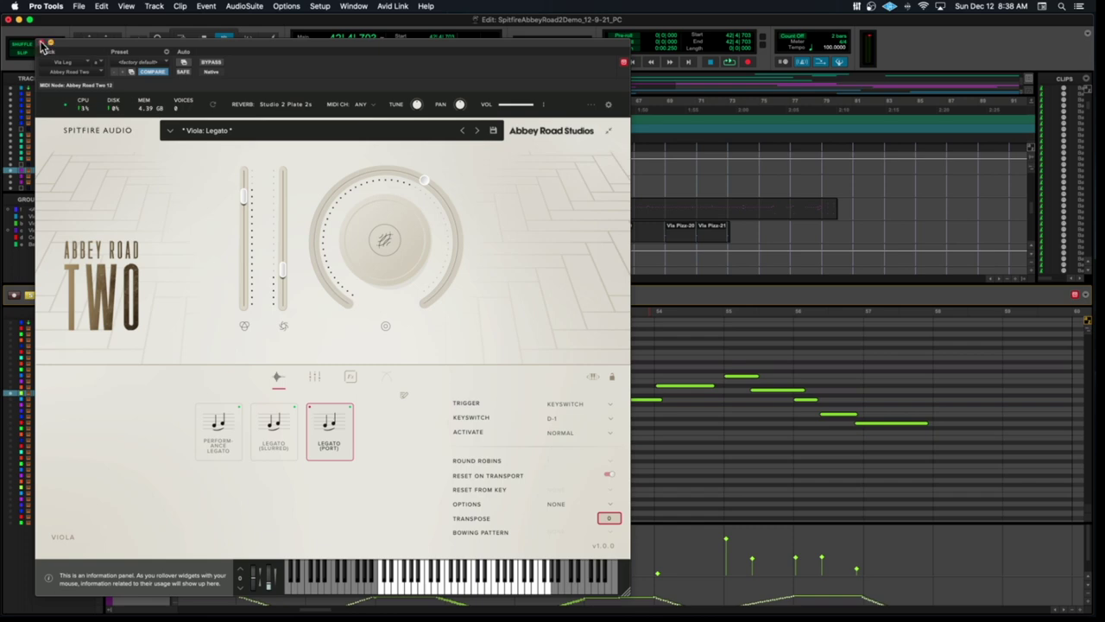
Close the viola instrument set to Legato (Port) and play the Vla Leg phrase while following its notes and mod wheel curve
{"action": "left_click", "coordinate": [40, 43]}
{"action": "key", "text": "space"}
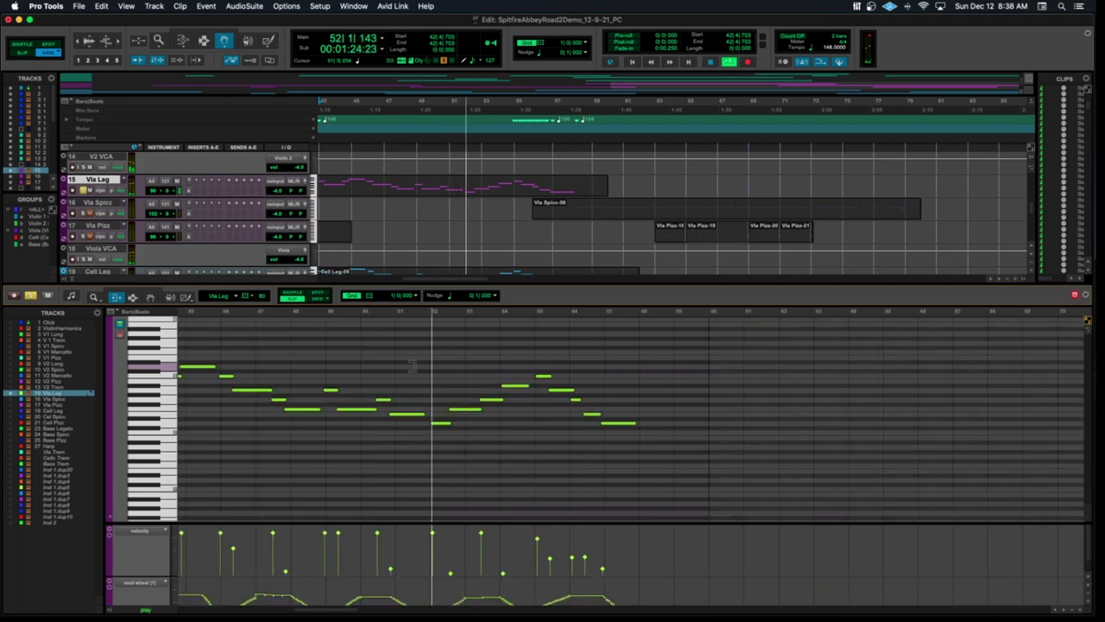
{"action": "scroll", "coordinate": [426, 336], "scroll_direction": "down", "scroll_amount": 2}
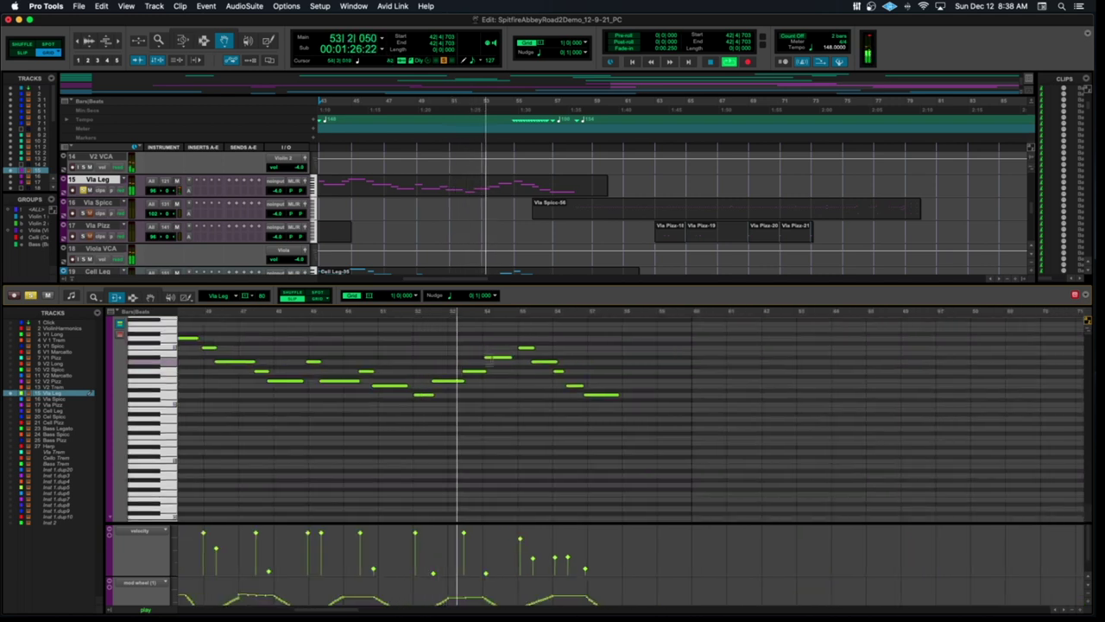
{"action": "scroll", "coordinate": [489, 361], "scroll_direction": "down", "scroll_amount": 2}
{"action": "scroll", "coordinate": [489, 361], "scroll_direction": "up", "scroll_amount": 2}
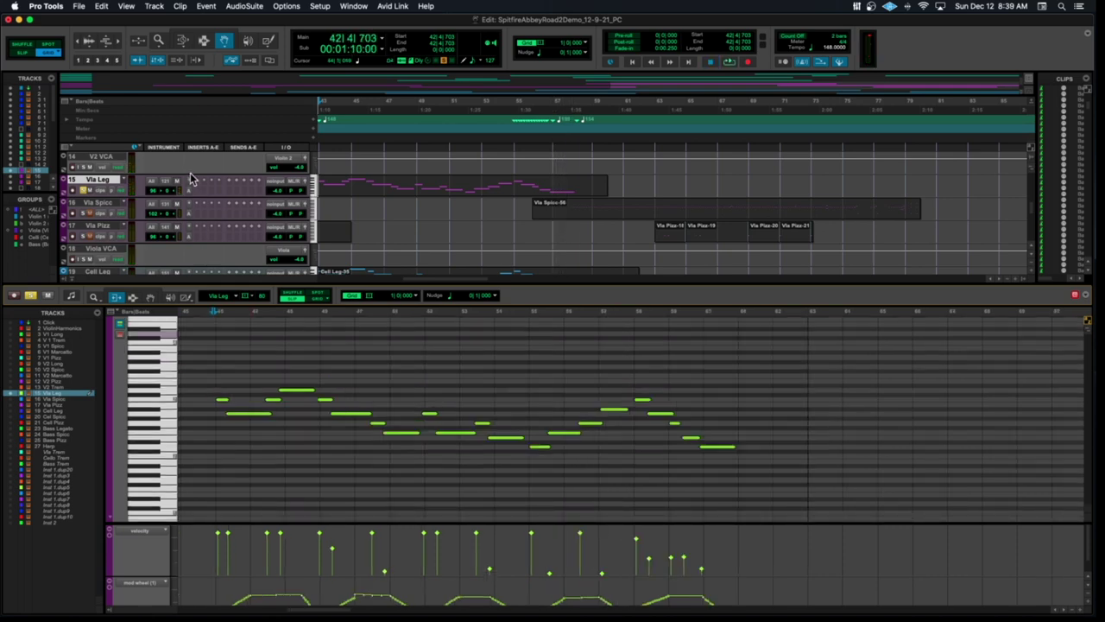
Switch the Vla Leg instrument to Legato (Slurred) and play the phrase from the end of bar 42
{"action": "left_click", "coordinate": [190, 195]}
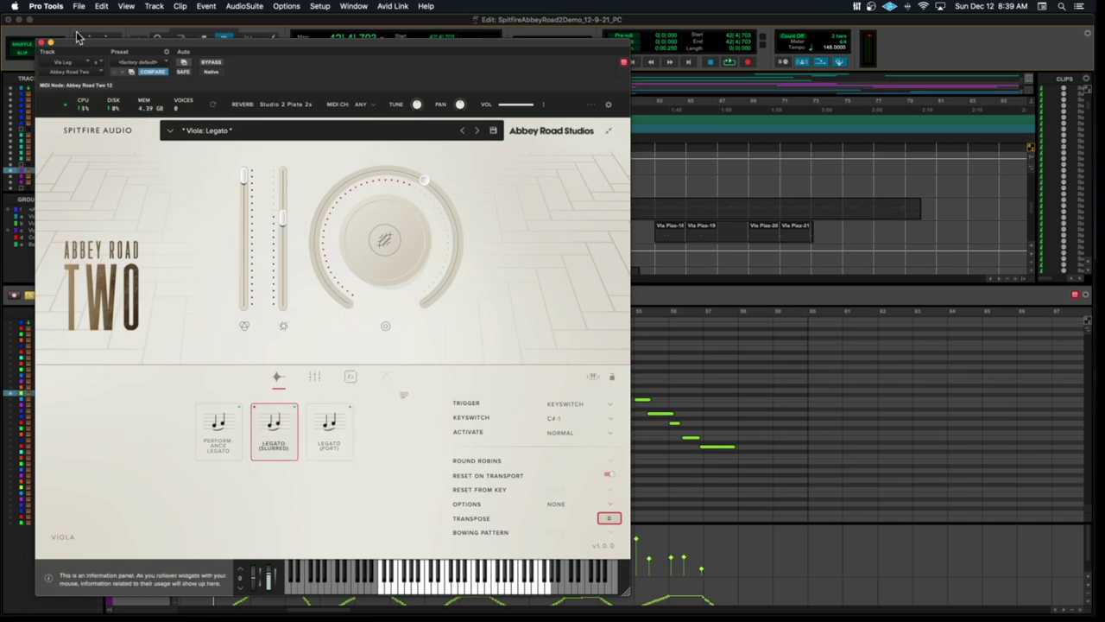
{"action": "left_click", "coordinate": [40, 44]}
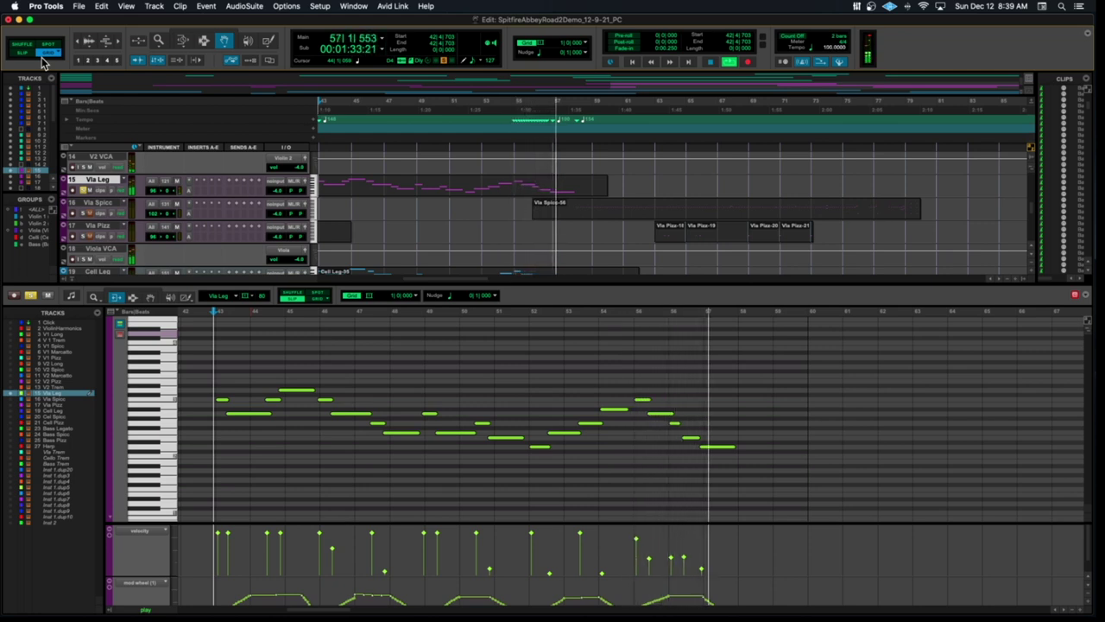
{"action": "key", "text": "space"}
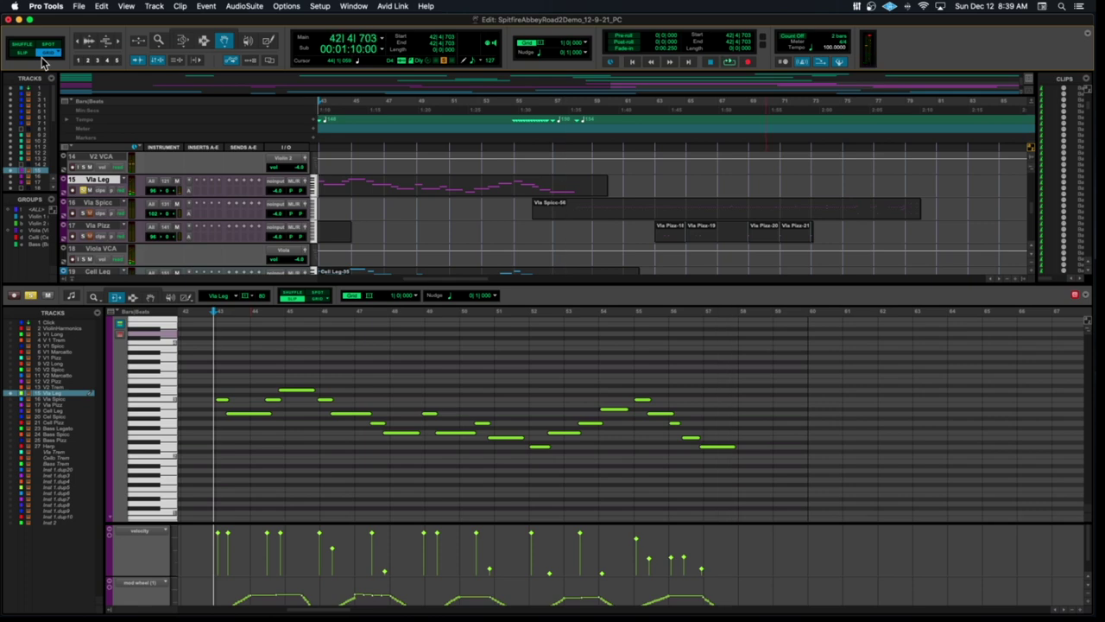
{"action": "left_click", "coordinate": [28, 297]}
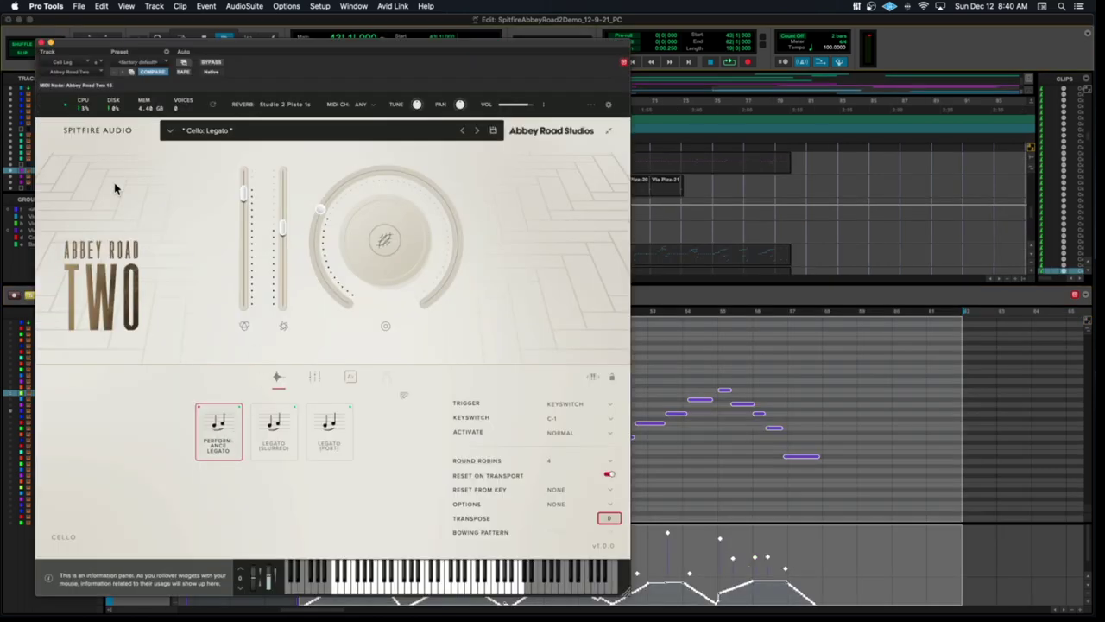
Close the cello instrument set to Performance Legato and play the Cell Leg clip from bar 43
{"action": "left_click", "coordinate": [42, 43]}
{"action": "key", "text": "space"}
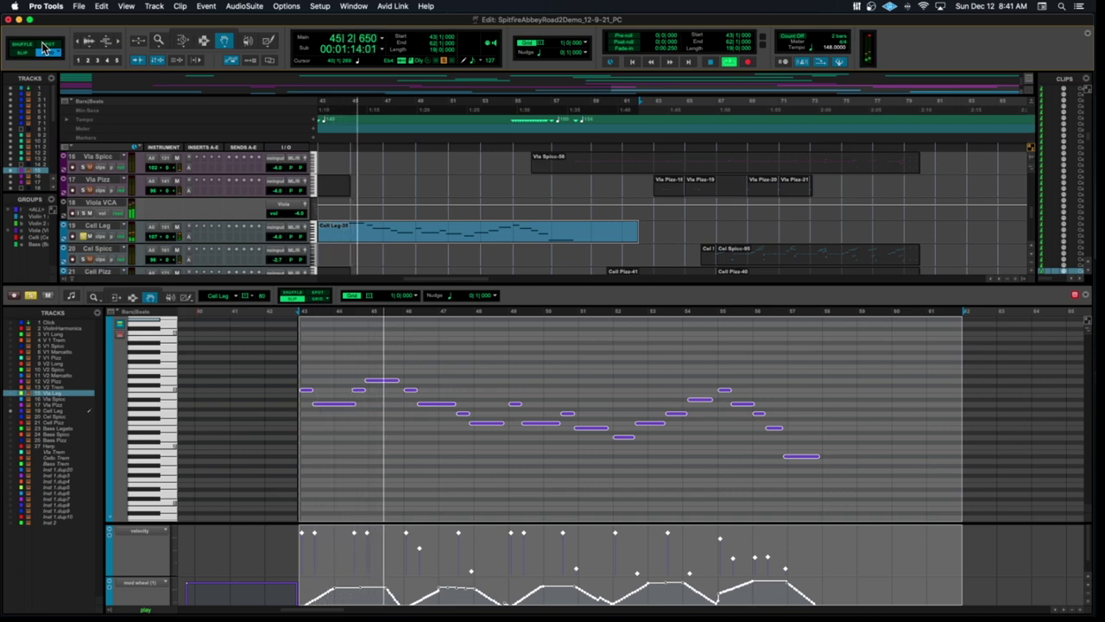
{"action": "left_click", "coordinate": [102, 78]}
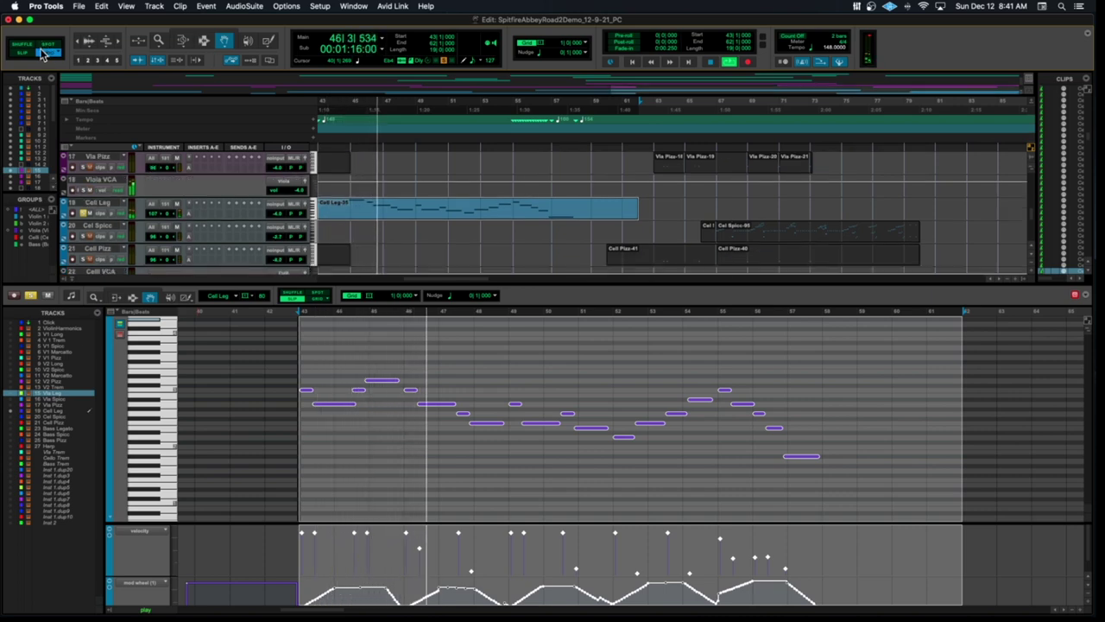
Set the Cell Leg track's MIDI volume to 127 and its output volume to -2.0 during playback
{"action": "left_click", "coordinate": [151, 213]}
{"action": "left_click_drag", "start_coordinate": [151, 213], "coordinate": [190, 216]}
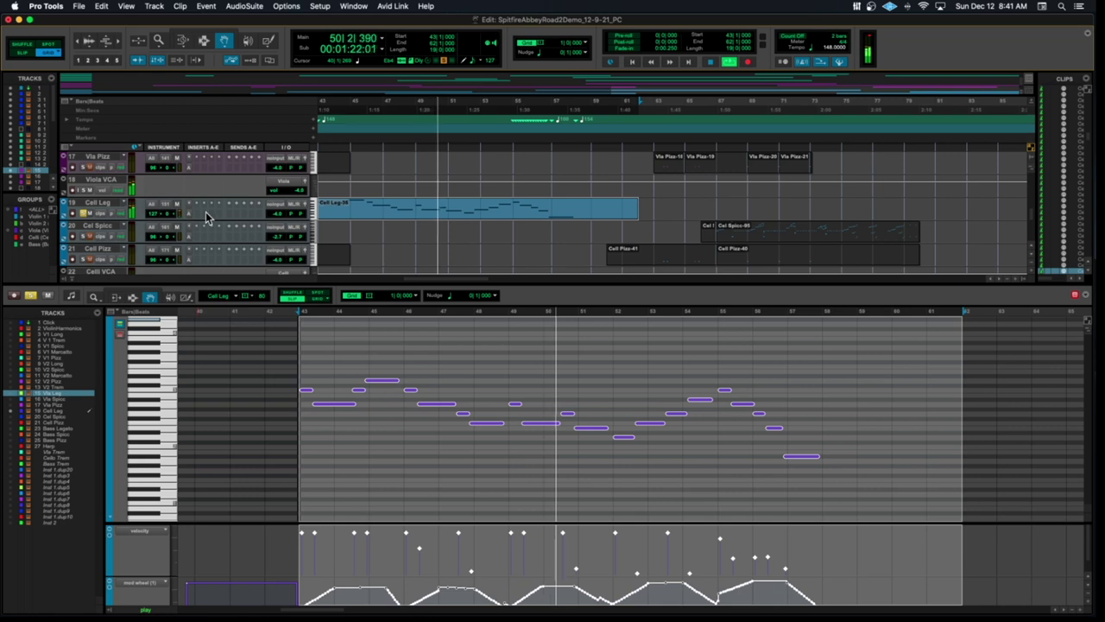
{"action": "left_click_drag", "start_coordinate": [279, 218], "coordinate": [279, 216]}
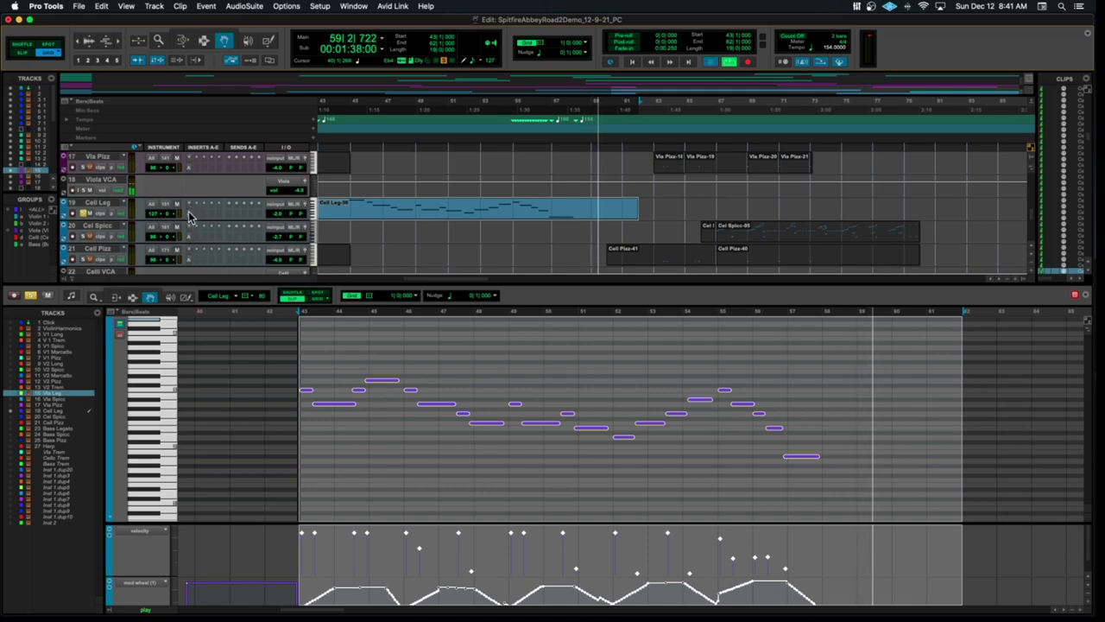
Switch the Cell Leg instrument to Legato (Slurred) and play the phrase from bar 43
{"action": "left_click", "coordinate": [237, 230]}
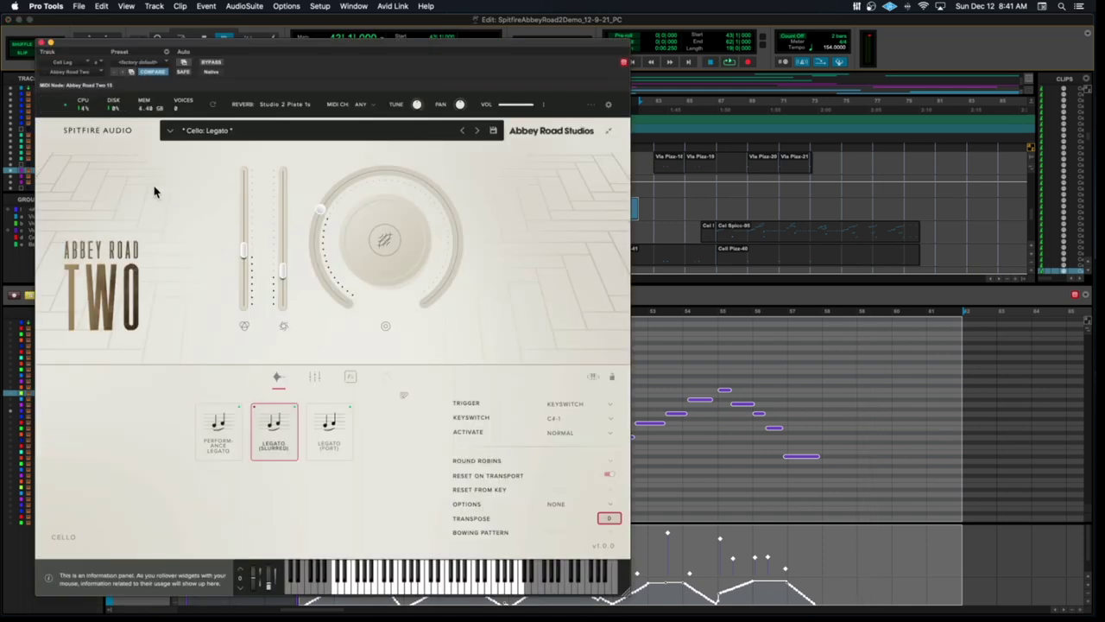
{"action": "left_click", "coordinate": [41, 43]}
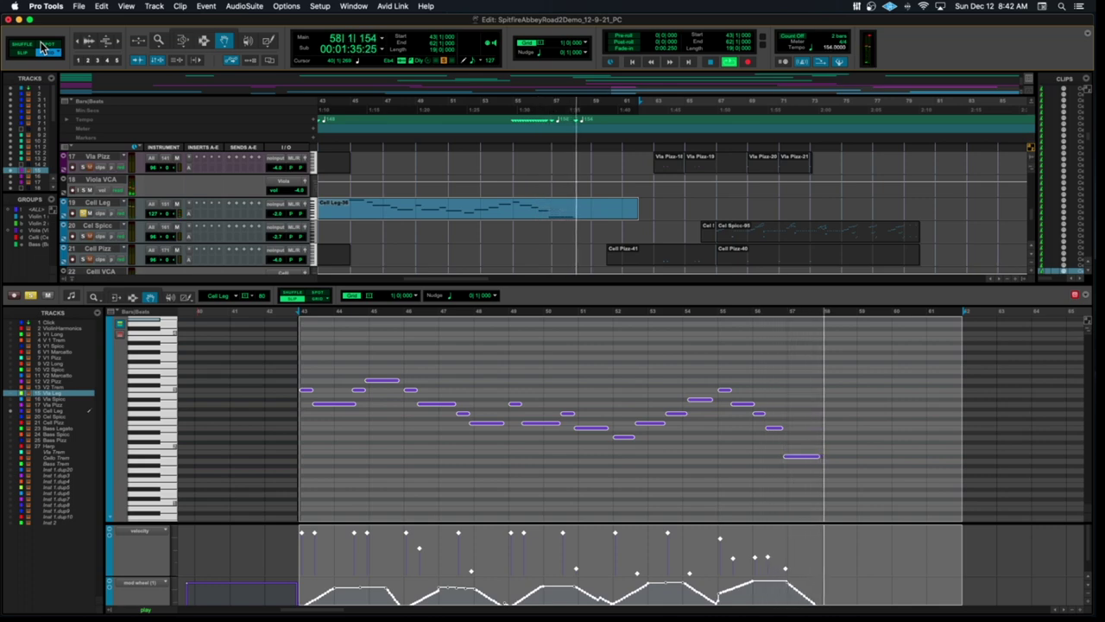
{"action": "key", "text": "space"}
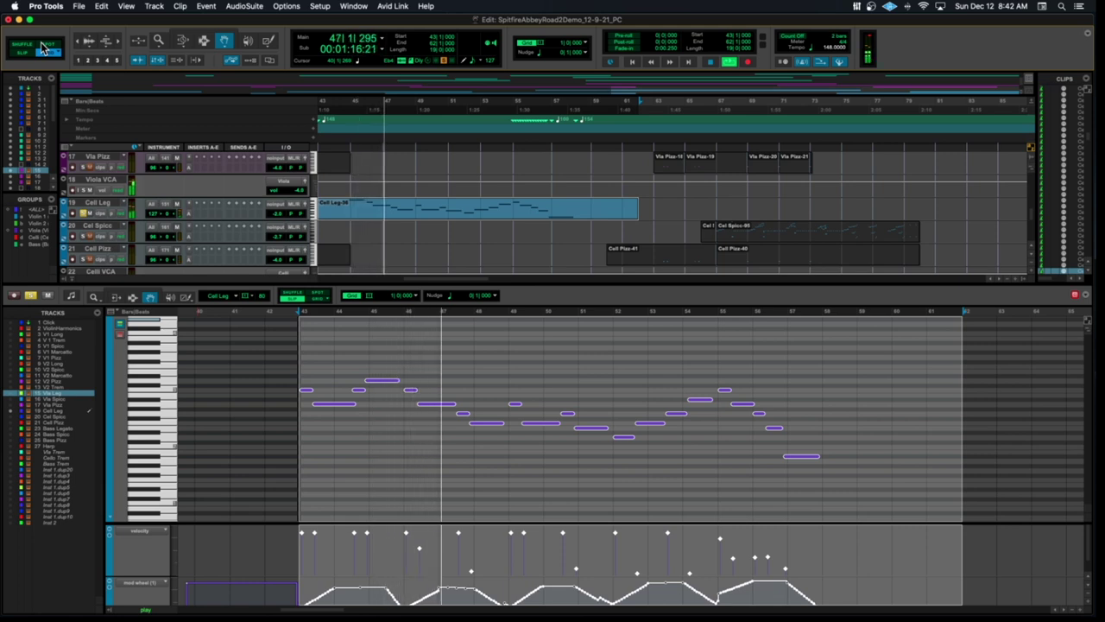
{"action": "left_click", "coordinate": [135, 296]}
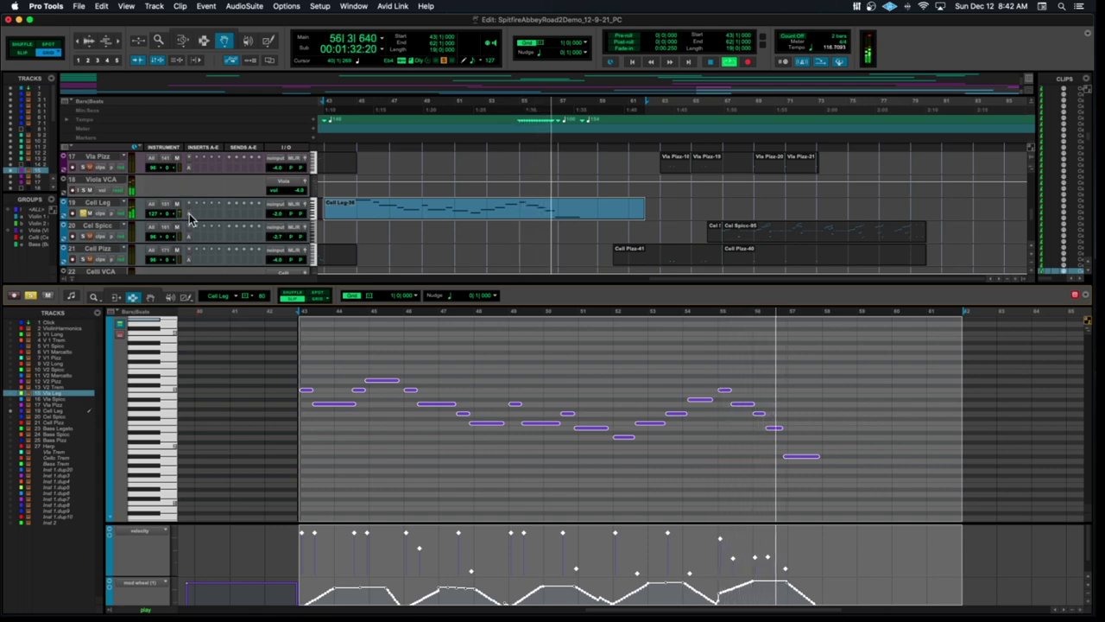
{"action": "key", "text": "space"}
Switch the Cell Leg instrument to Legato (Port) and close its window
{"action": "scroll", "coordinate": [191, 219], "scroll_direction": "left", "scroll_amount": 3}
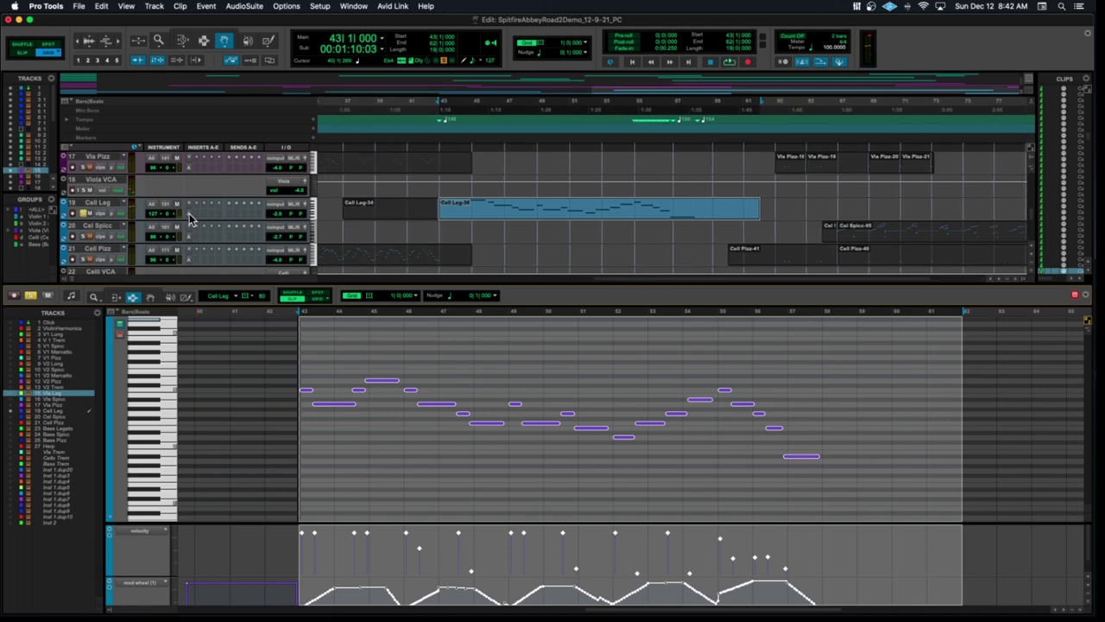
{"action": "left_click", "coordinate": [241, 297]}
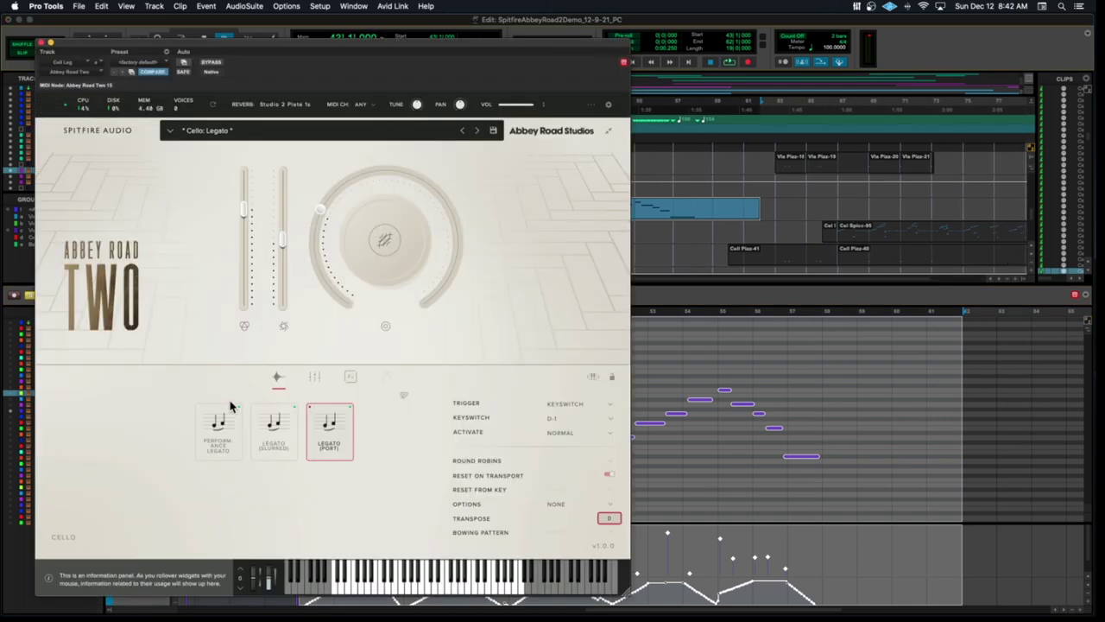
{"action": "left_click", "coordinate": [43, 45]}
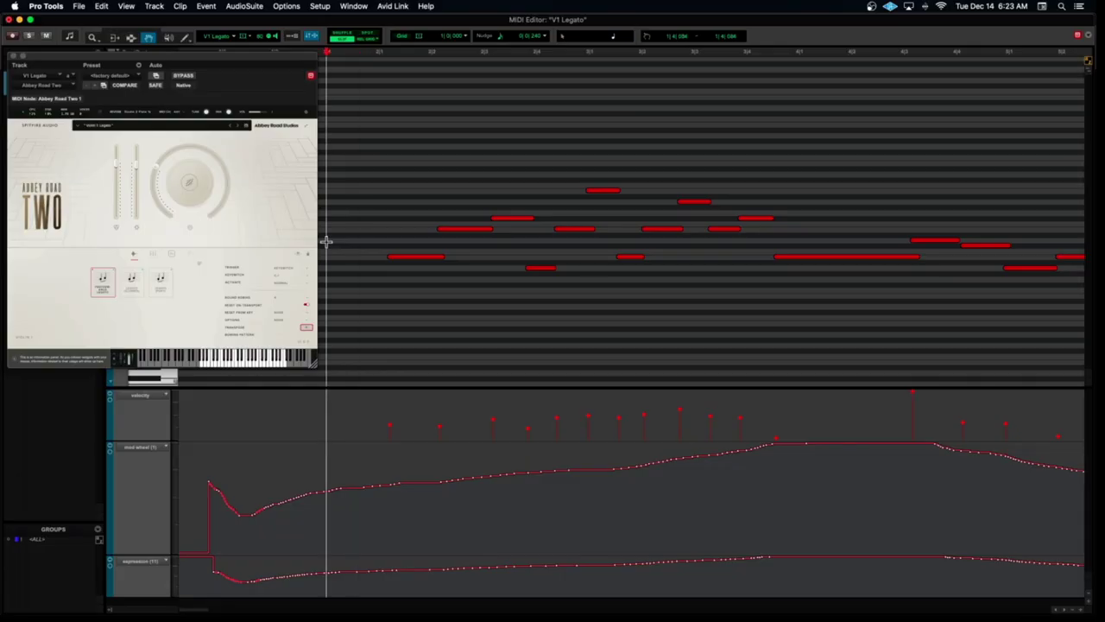
Play the V1 Legato and Cello Leg parts with Performance Legato, following their notes, mod wheel and expression curves
{"action": "key", "text": "space"}
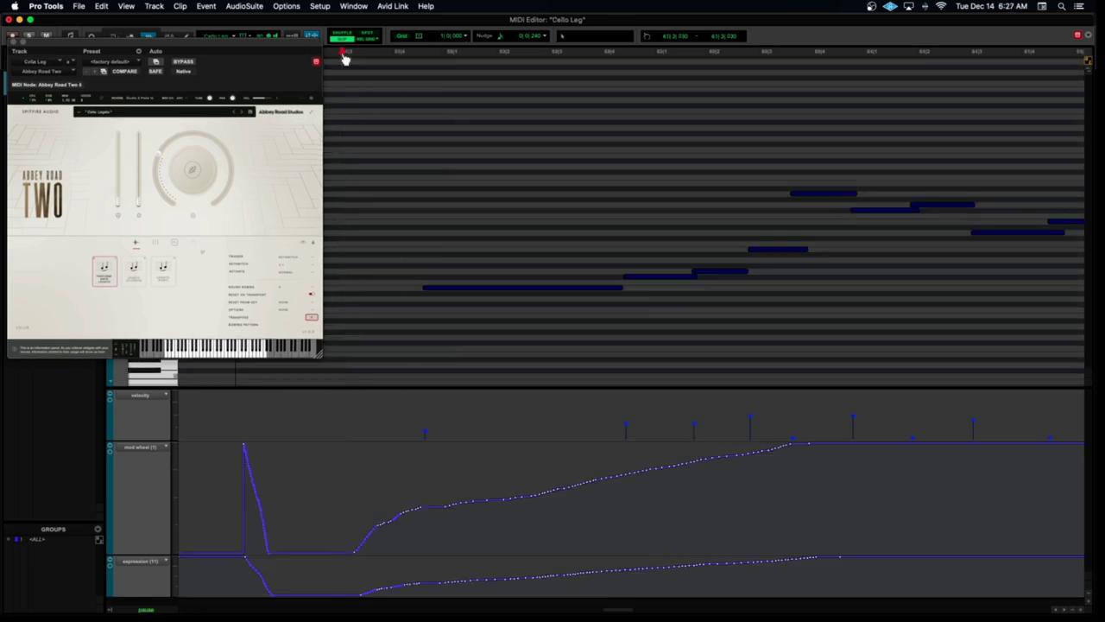
{"action": "key", "text": "space"}
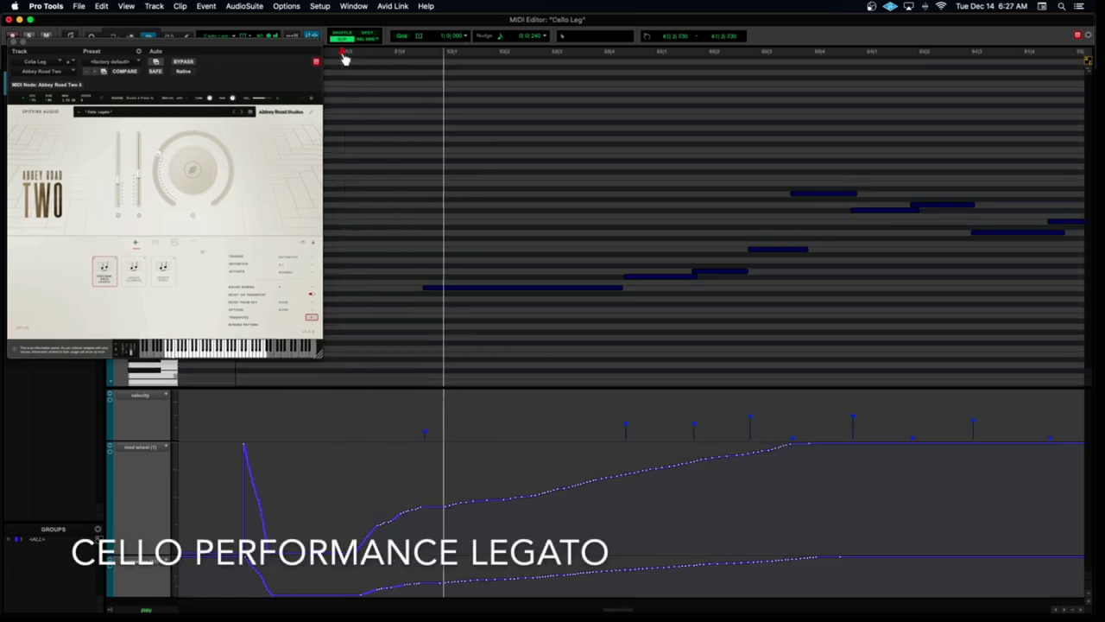